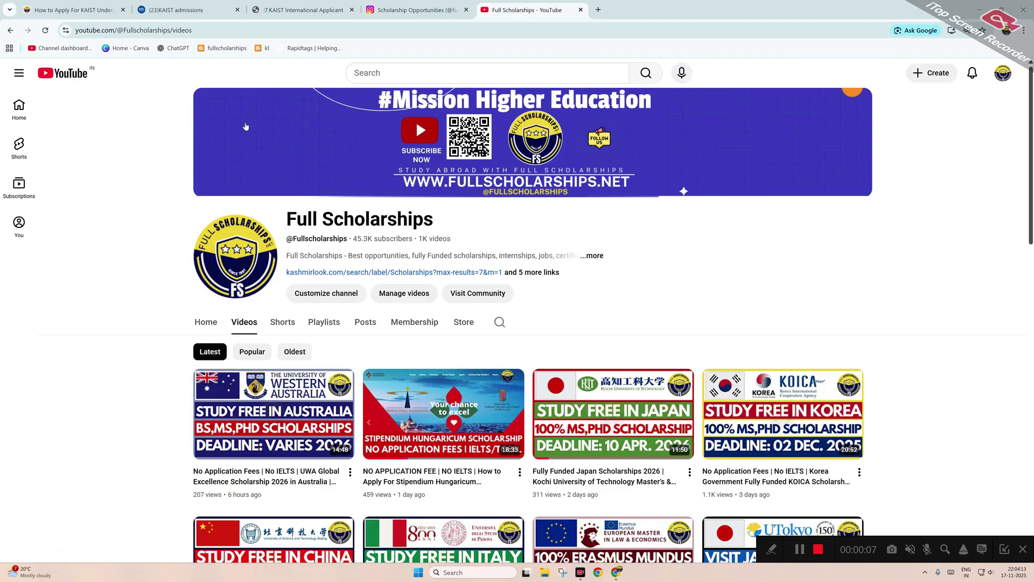
Look through the KAIST scholarship article, the Full Scholarships YouTube channel and its Instagram profile.
click(81, 10)
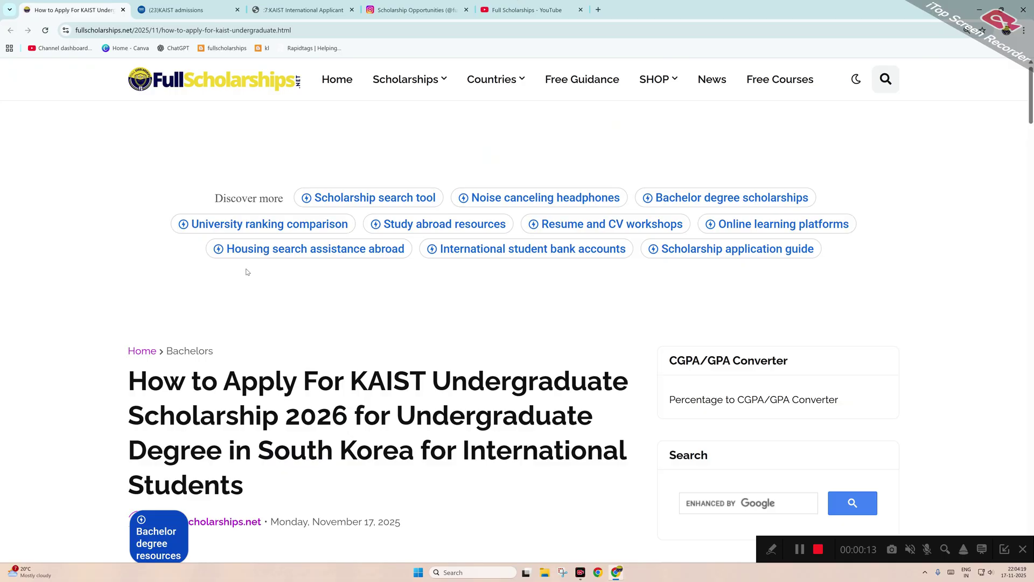
scroll(253, 275, down, 2)
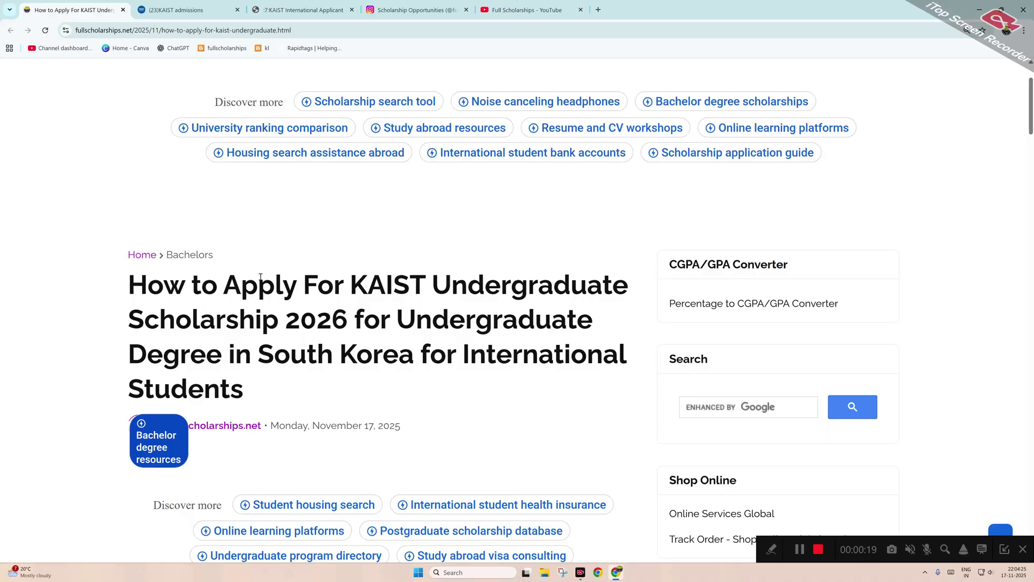
click(525, 10)
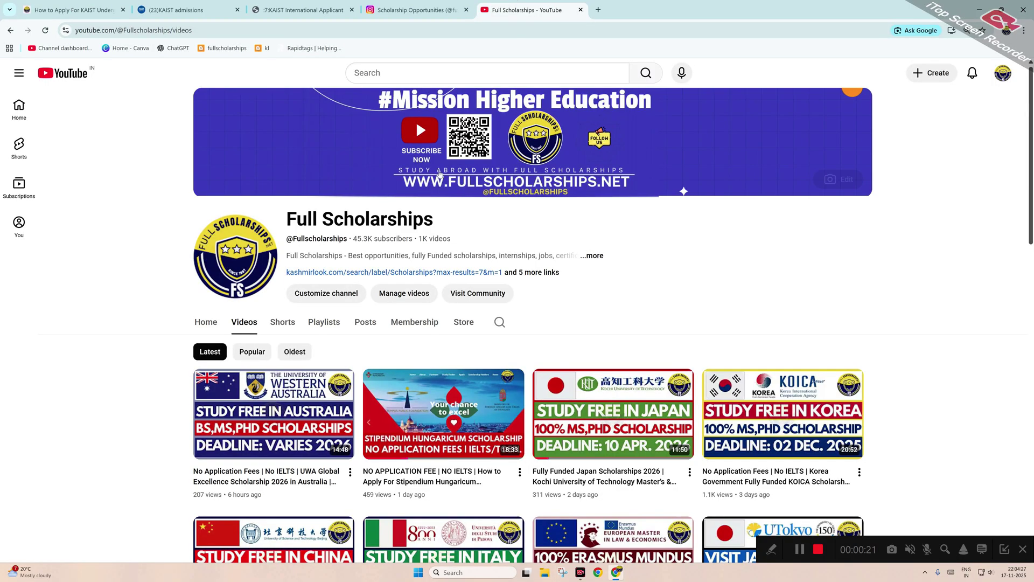
click(404, 4)
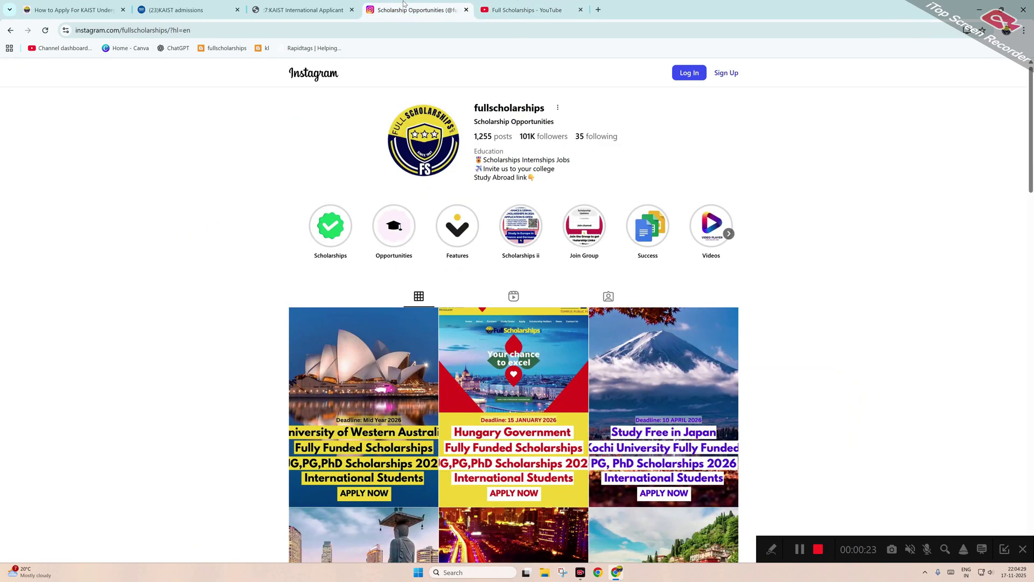
click(39, 3)
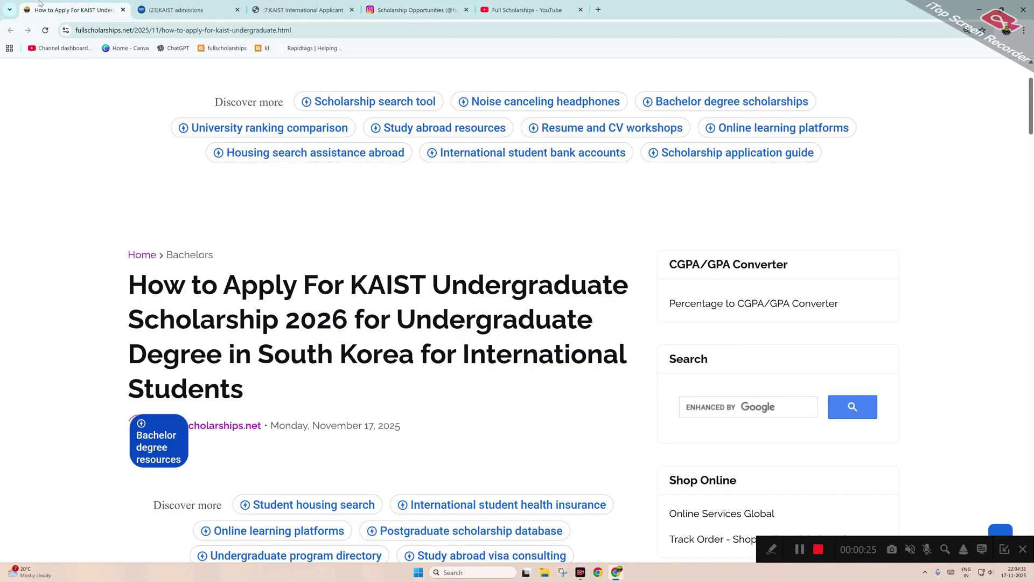
scroll(261, 258, up, 2)
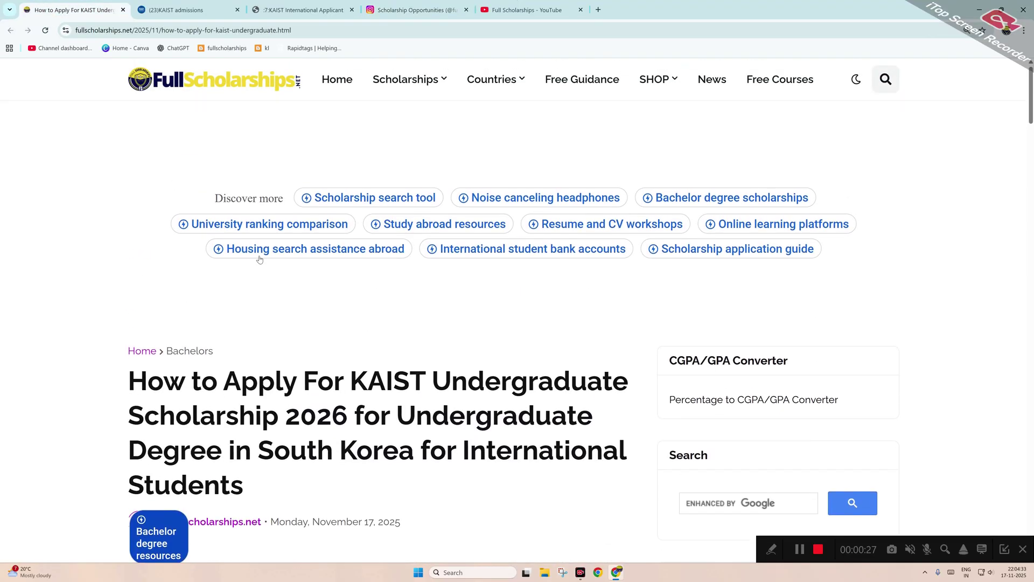
Back on the Full Scholarships YouTube channel, expand 'and 5 more links' to show its description and links.
click(526, 10)
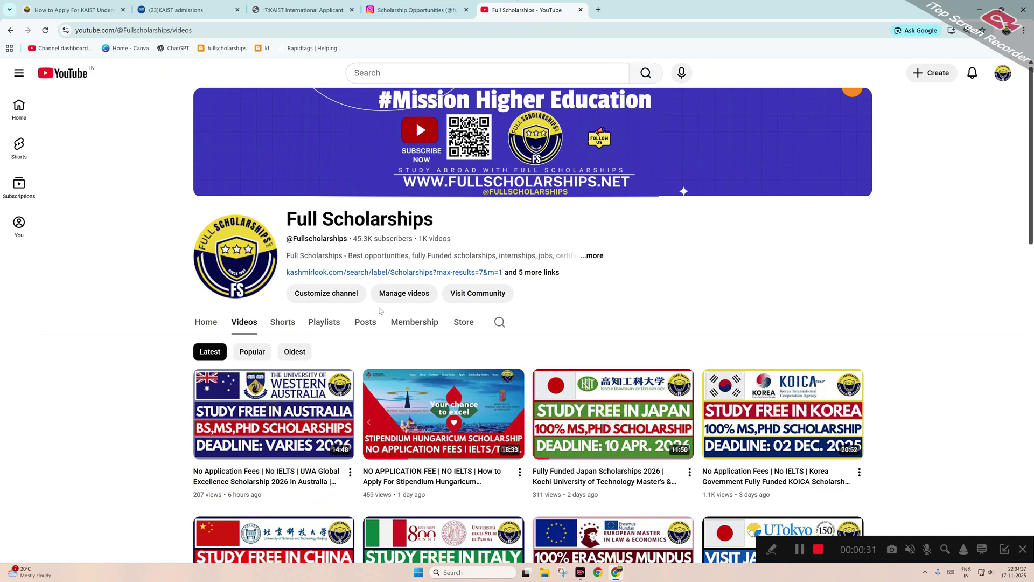
scroll(380, 311, down, 1)
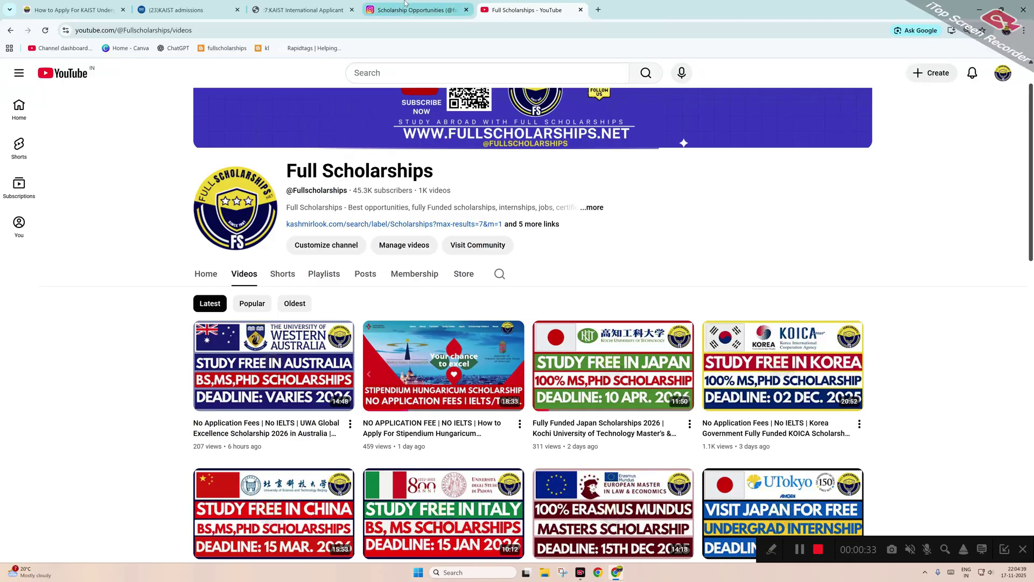
click(405, 3)
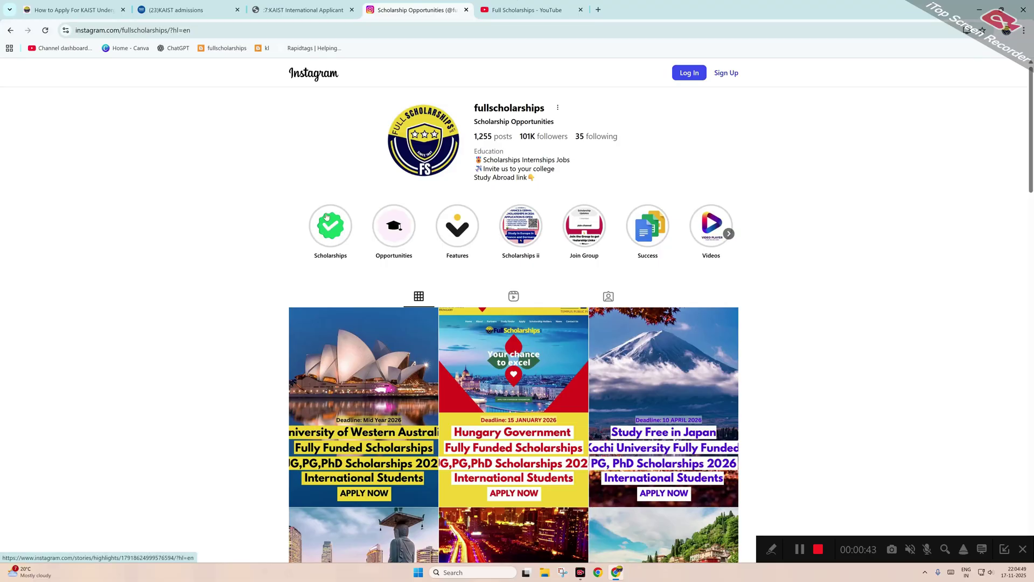
click(493, 5)
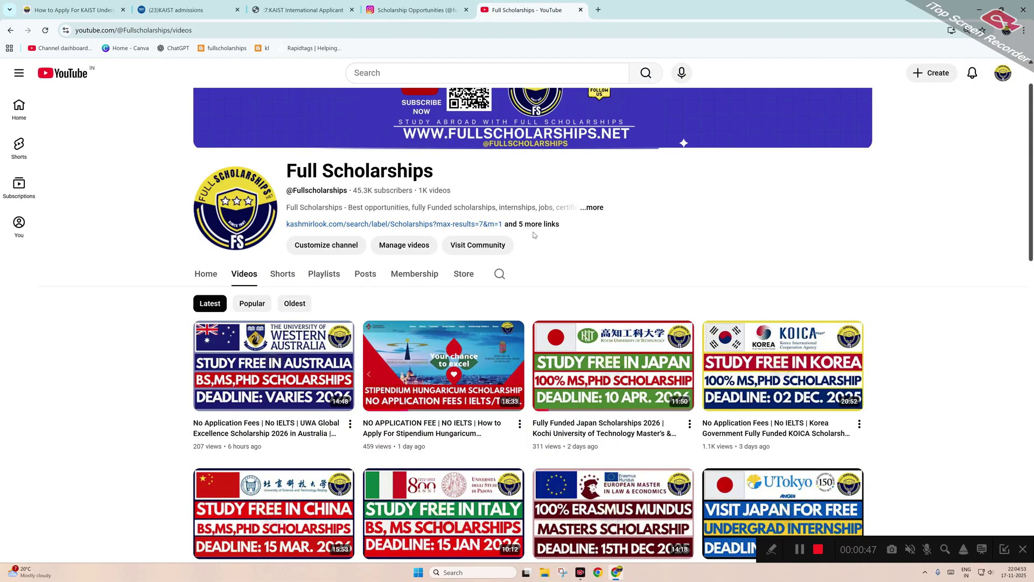
click(532, 224)
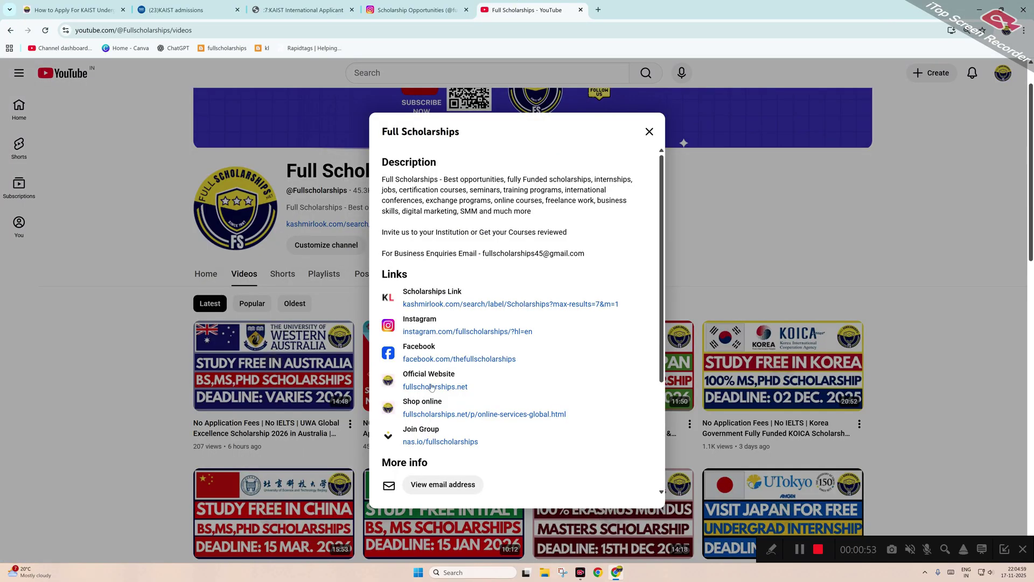
Scroll the KAIST article down through its benefits to the 'Who is Eligible to Apply?' criteria.
click(75, 5)
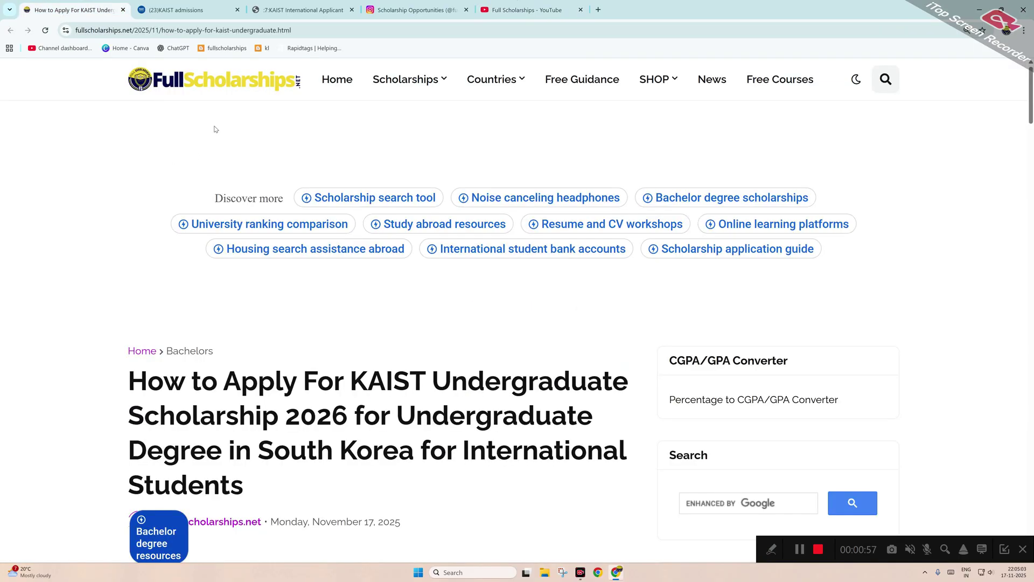
scroll(340, 318, down, 2)
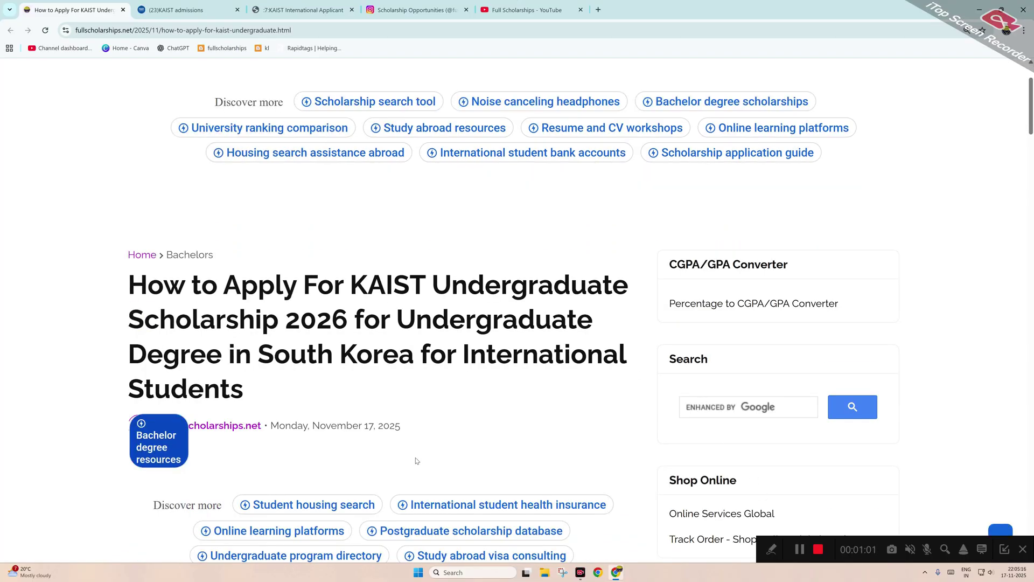
scroll(415, 461, down, 10)
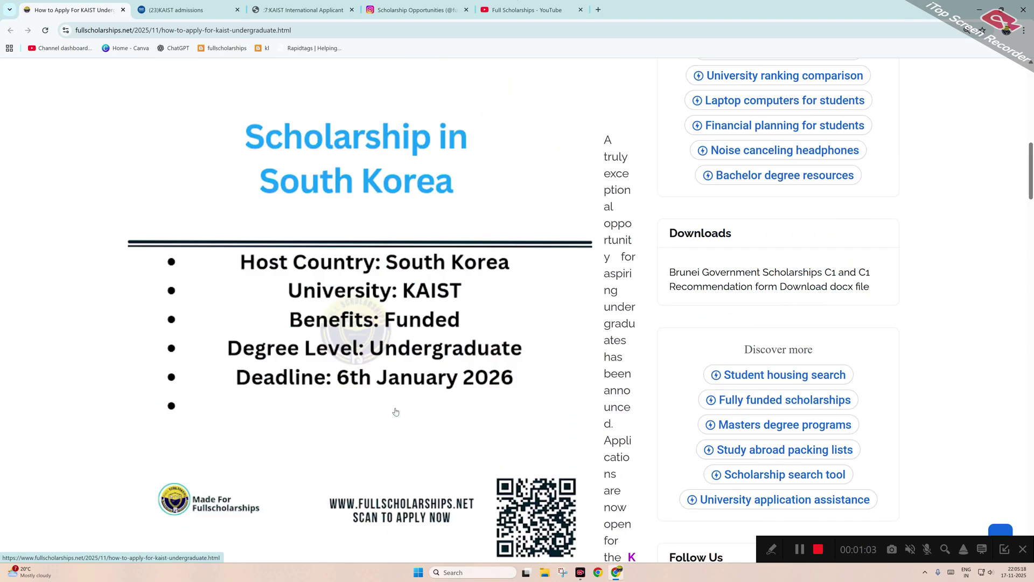
scroll(395, 412, down, 4)
scroll(395, 412, up, 4)
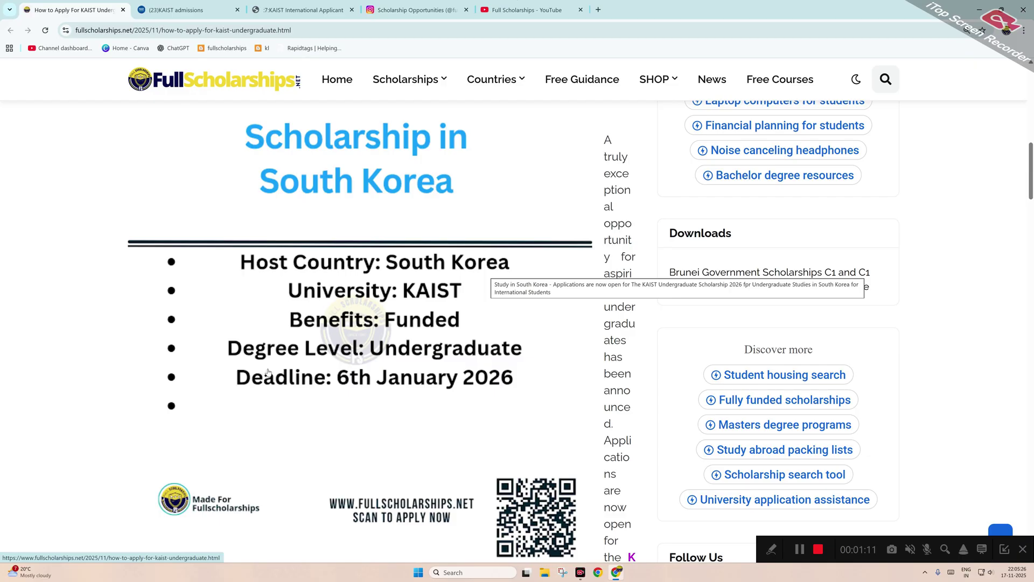
scroll(354, 358, down, 2)
scroll(355, 358, down, 4)
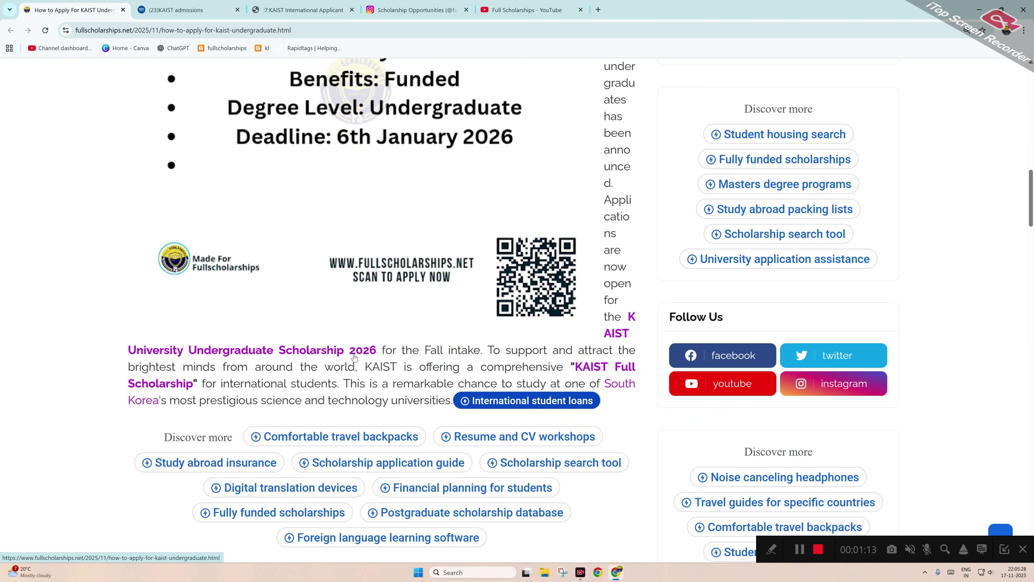
scroll(357, 356, down, 3)
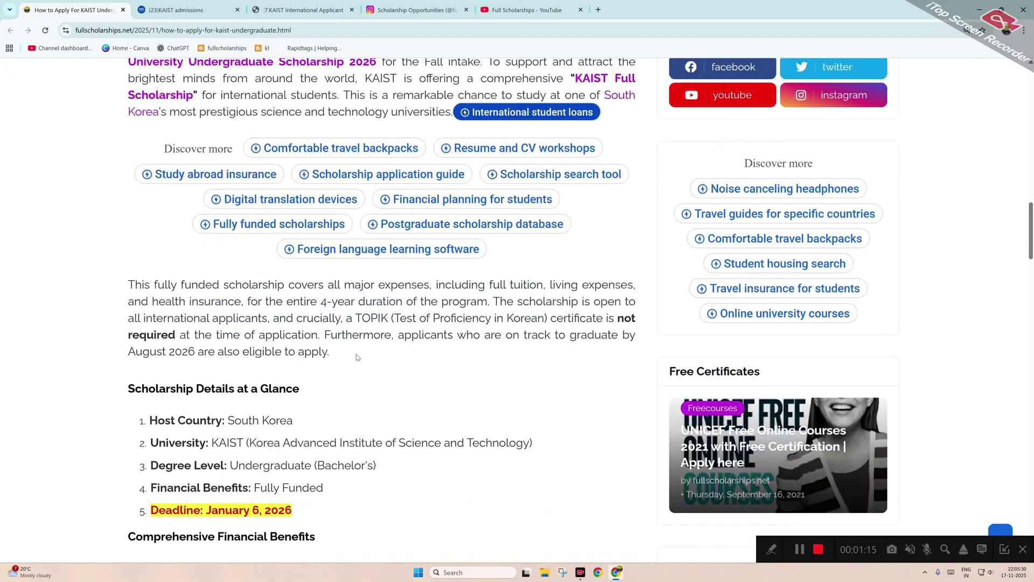
scroll(356, 354, down, 2)
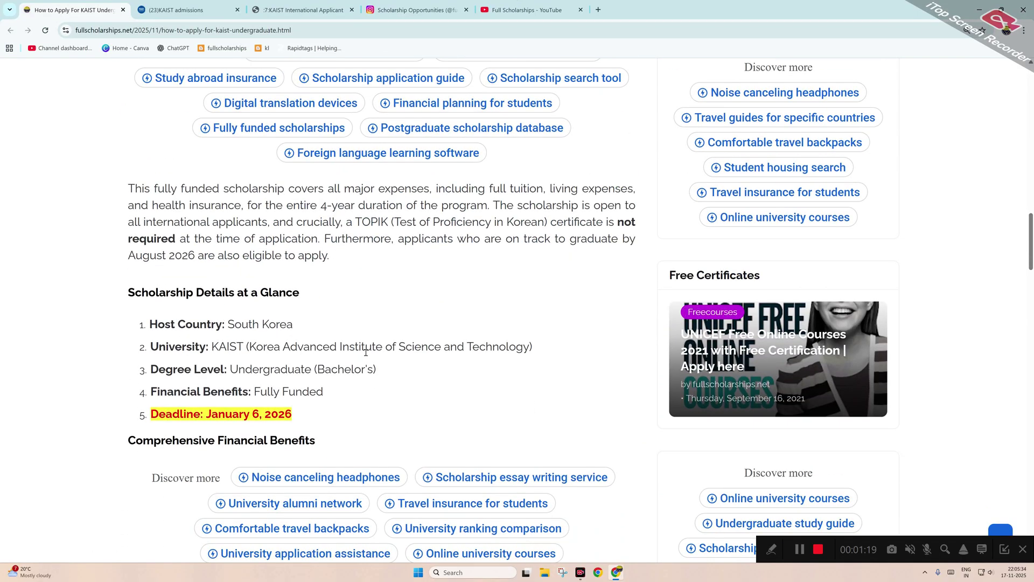
scroll(365, 351, down, 2)
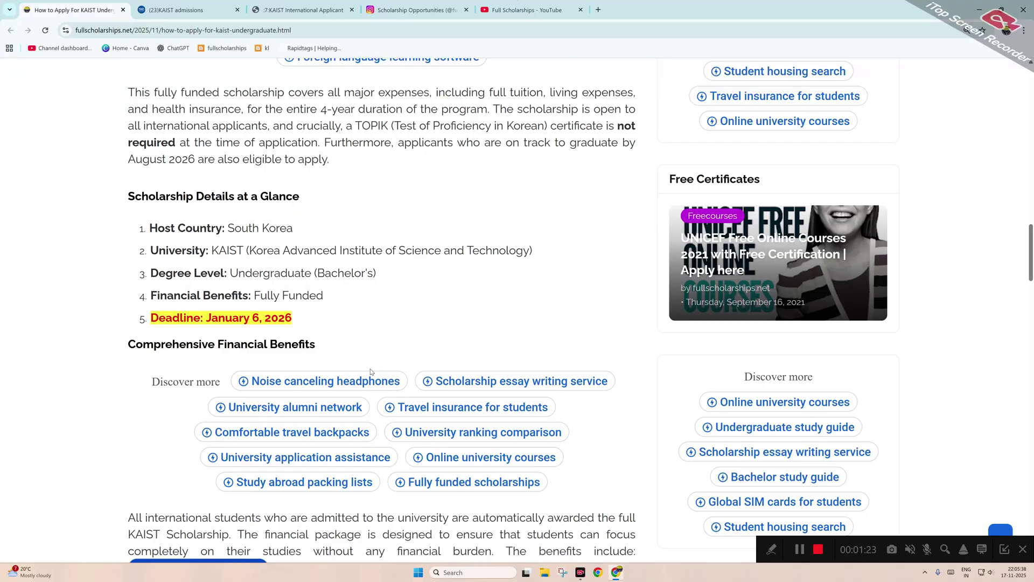
scroll(370, 371, down, 5)
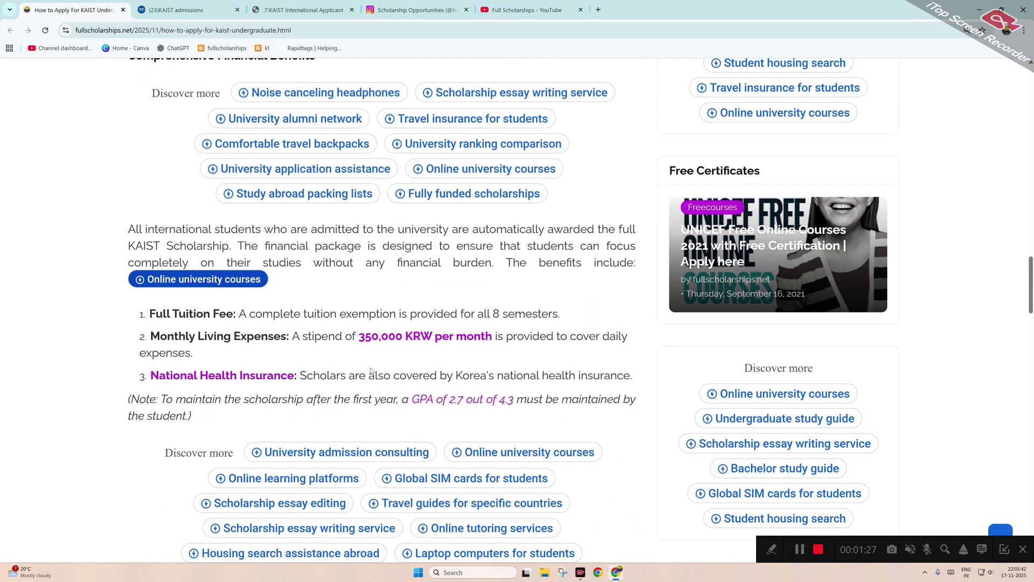
scroll(370, 371, down, 6)
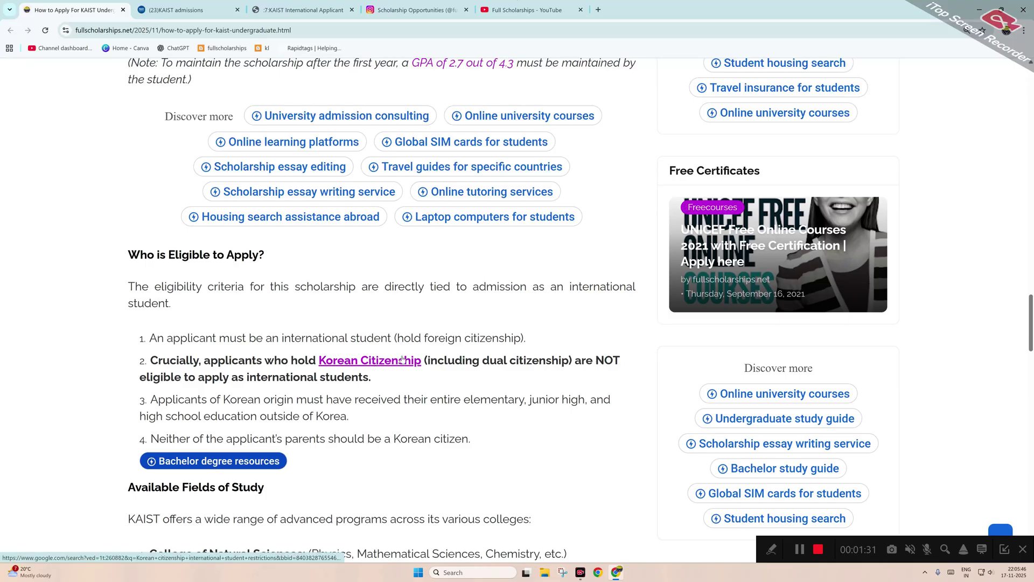
scroll(404, 356, down, 1)
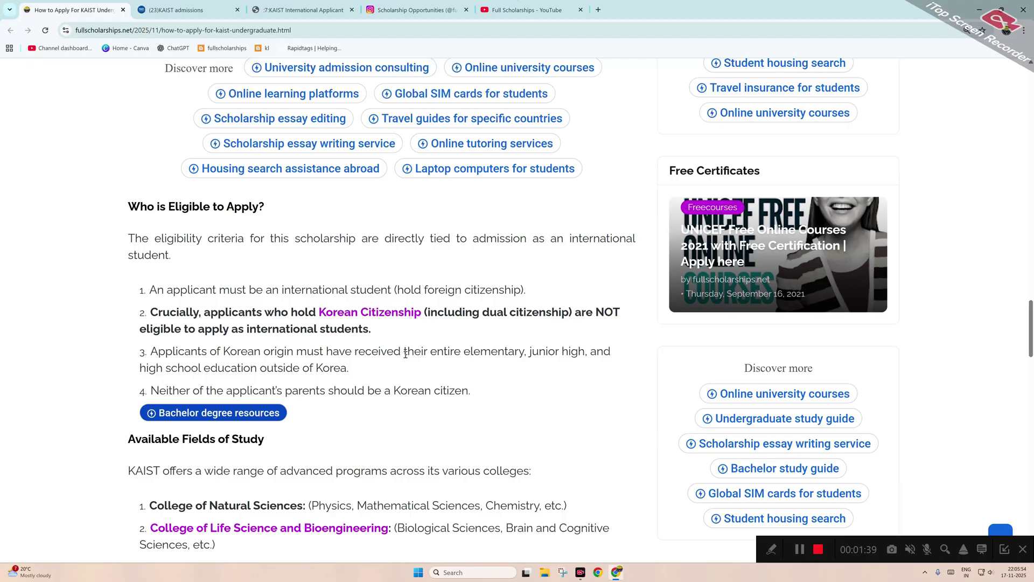
Scroll past fields of study and required documents to How to Apply, with the 80 USD fee and January 6, 2026 deadline.
scroll(405, 354, down, 5)
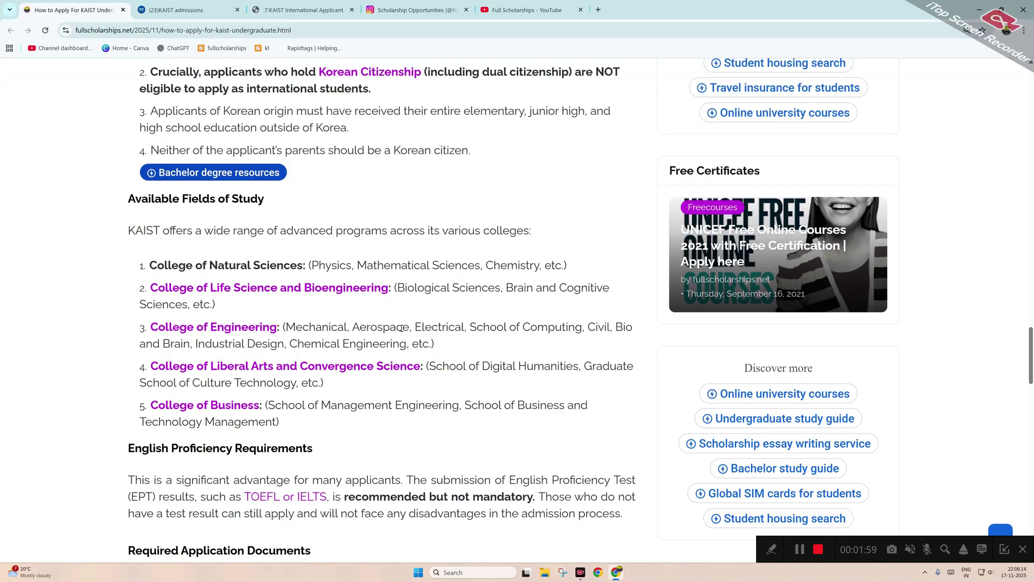
scroll(312, 440, down, 1)
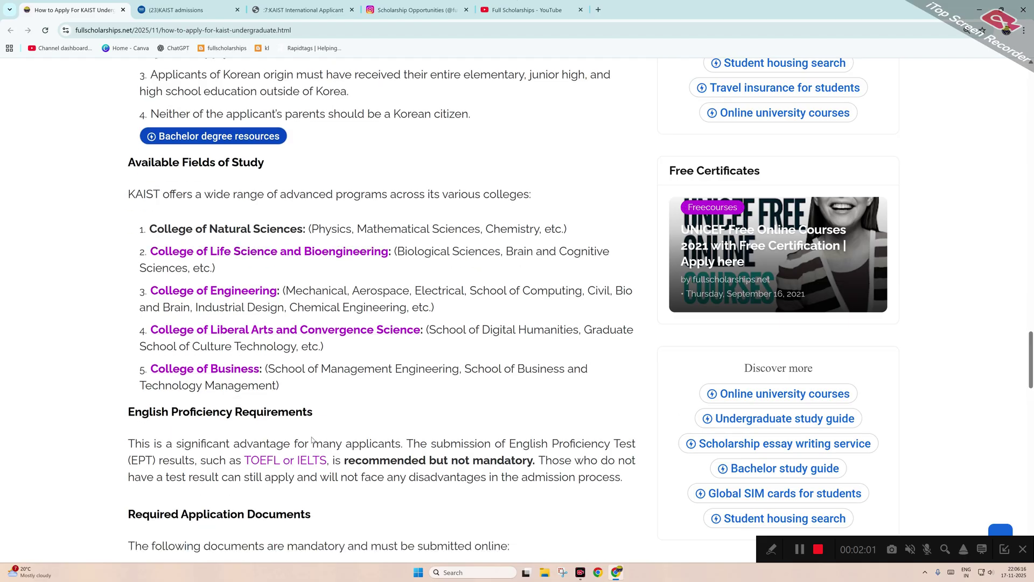
scroll(312, 440, down, 1)
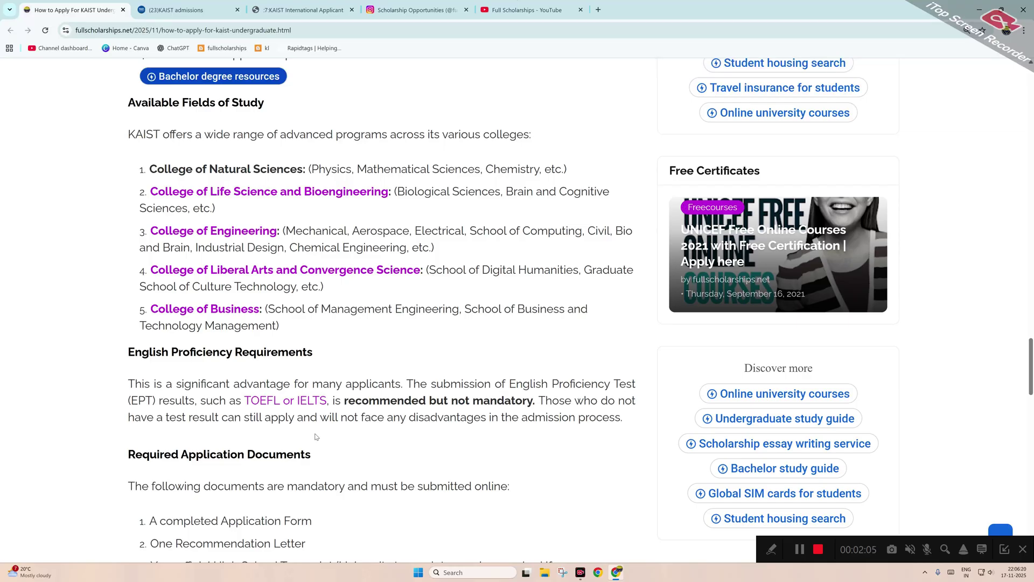
scroll(316, 436, down, 2)
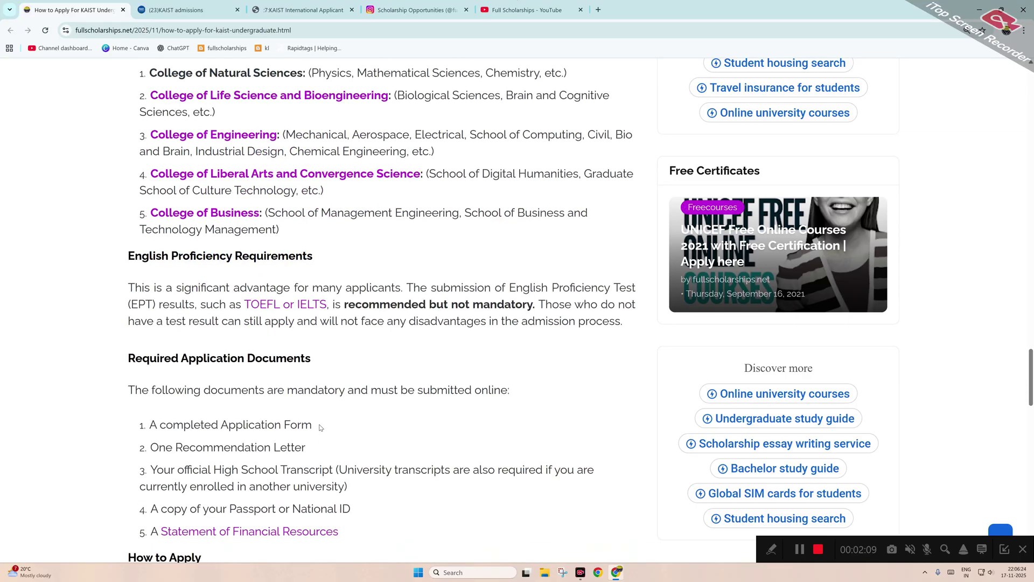
scroll(321, 426, down, 2)
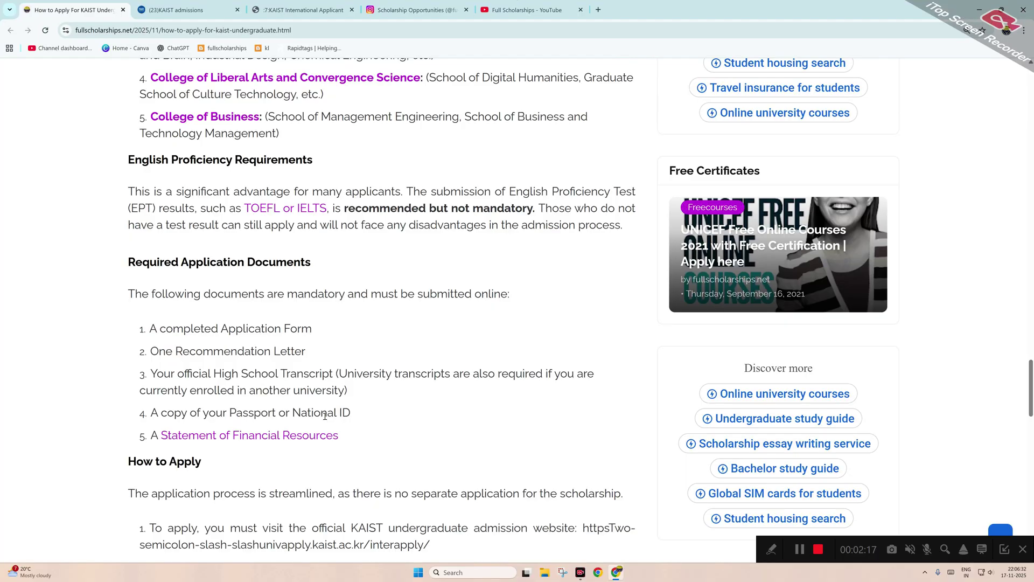
scroll(325, 416, down, 2)
scroll(325, 419, down, 1)
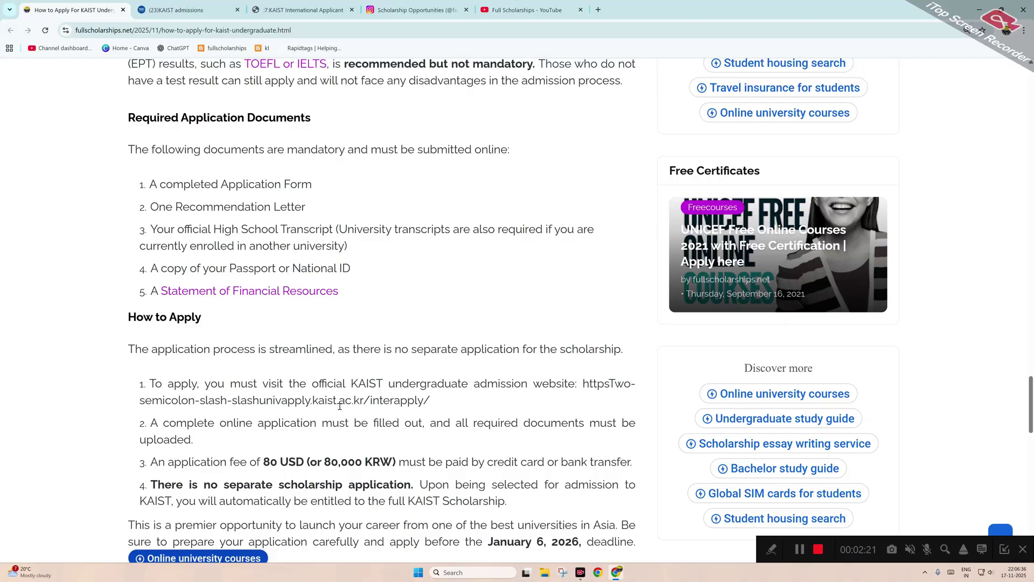
scroll(340, 405, down, 5)
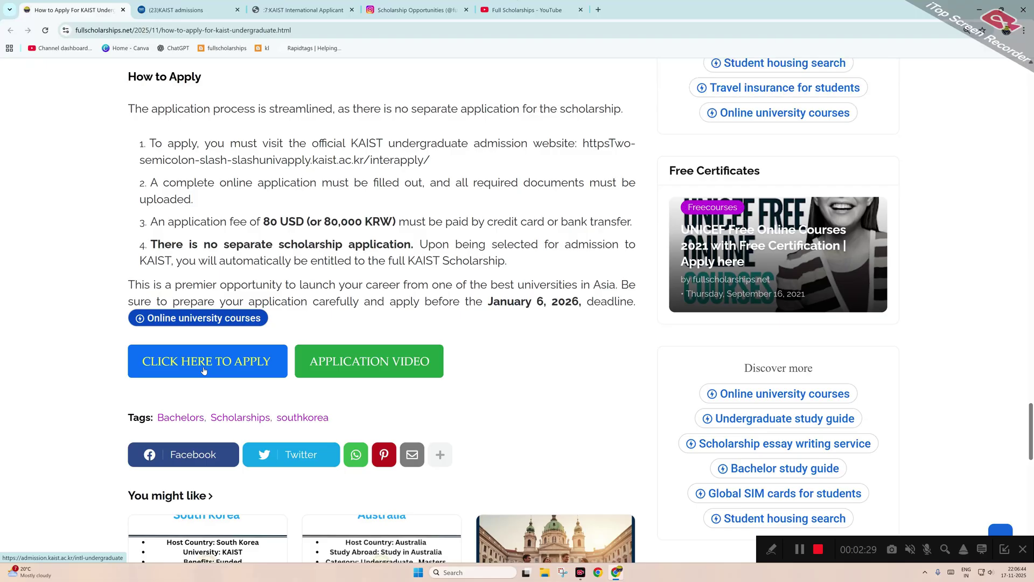
Close the duplicate KAIST tab and start the application with Go to Apply on the overview page.
click(188, 4)
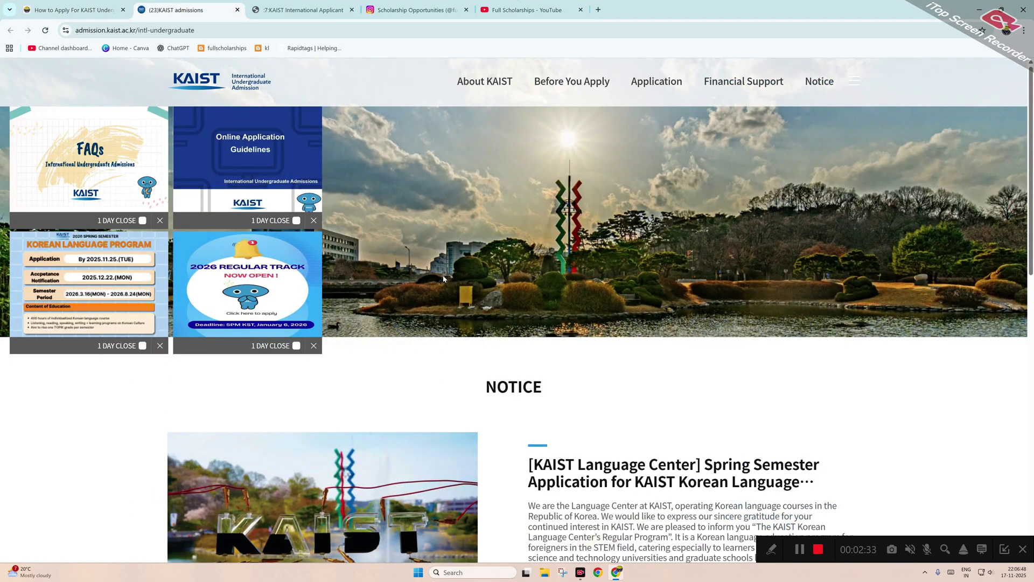
mouse_move(575, 82)
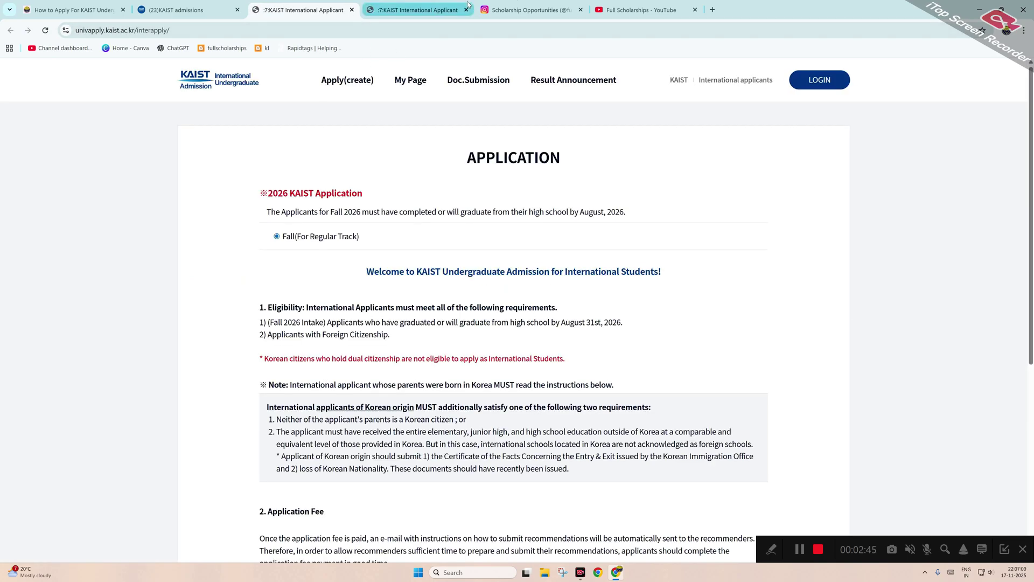
click(467, 10)
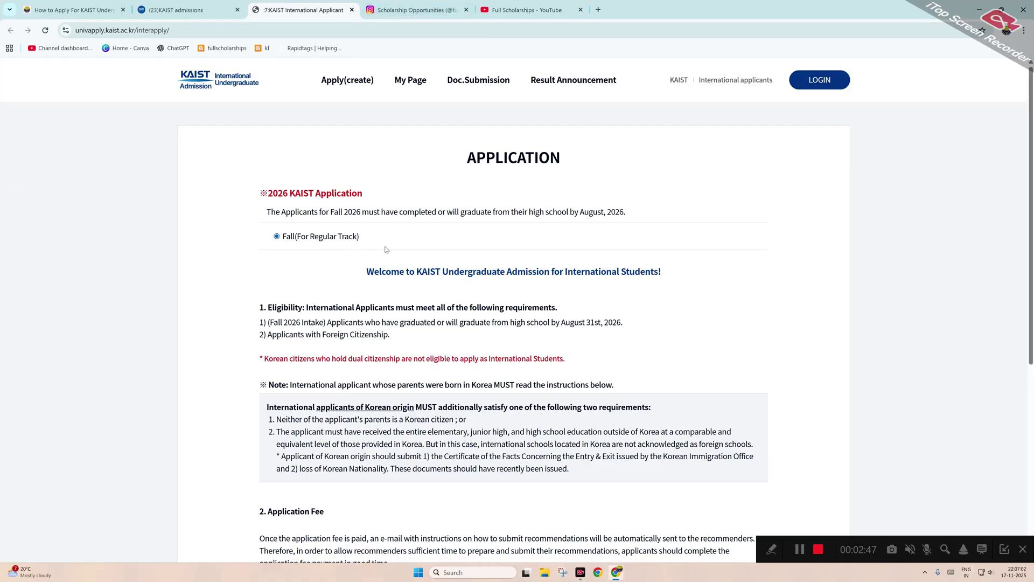
scroll(386, 248, down, 6)
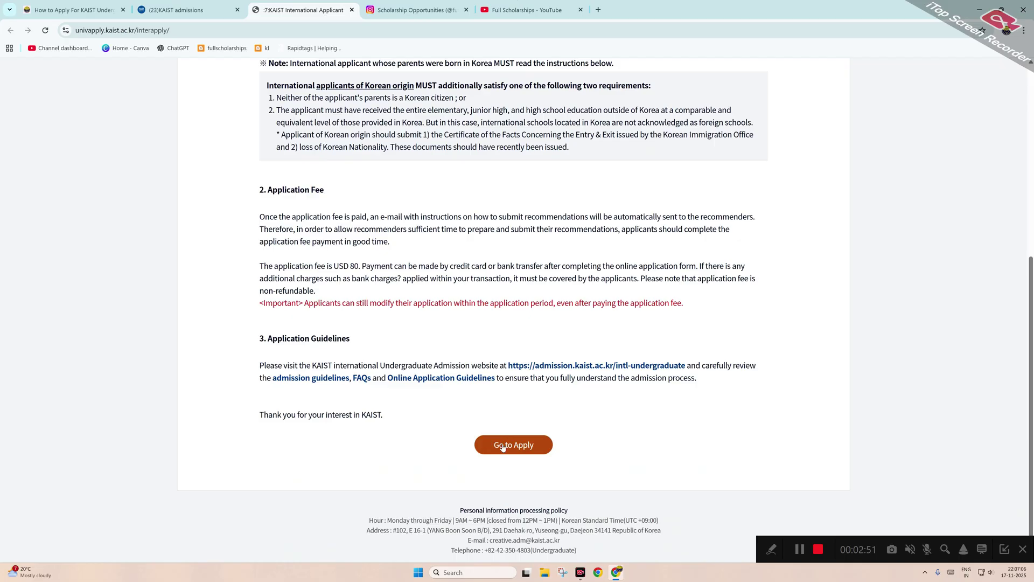
click(503, 447)
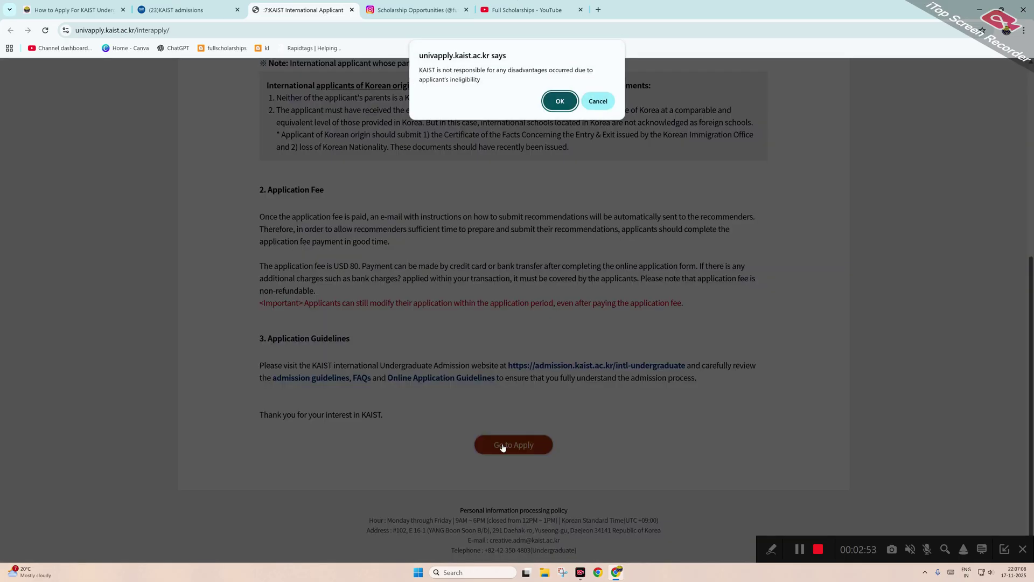
Accept the disclaimer and the personal-information and passport-number consents, then open the Step 1 form.
click(563, 101)
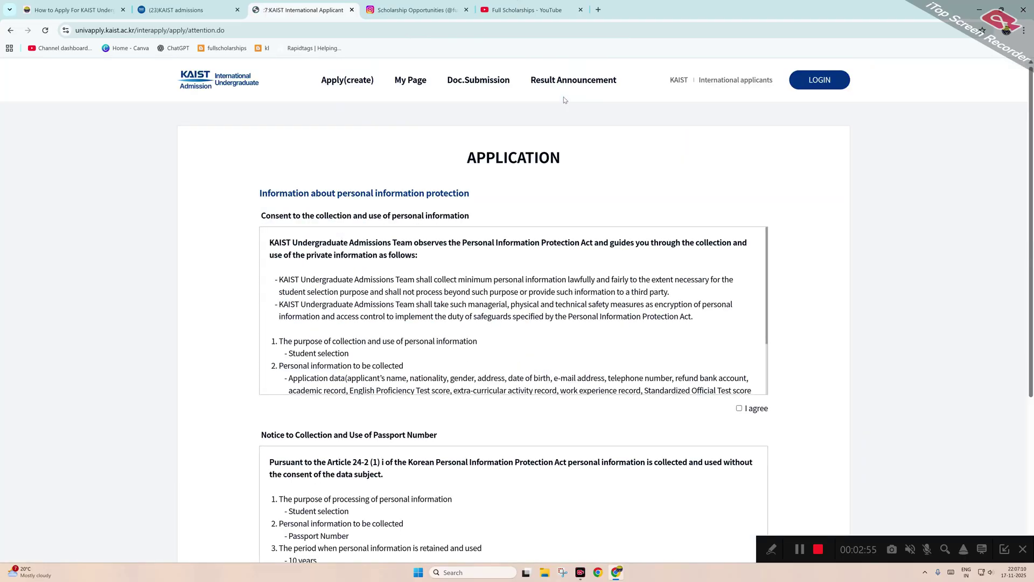
scroll(448, 235, down, 3)
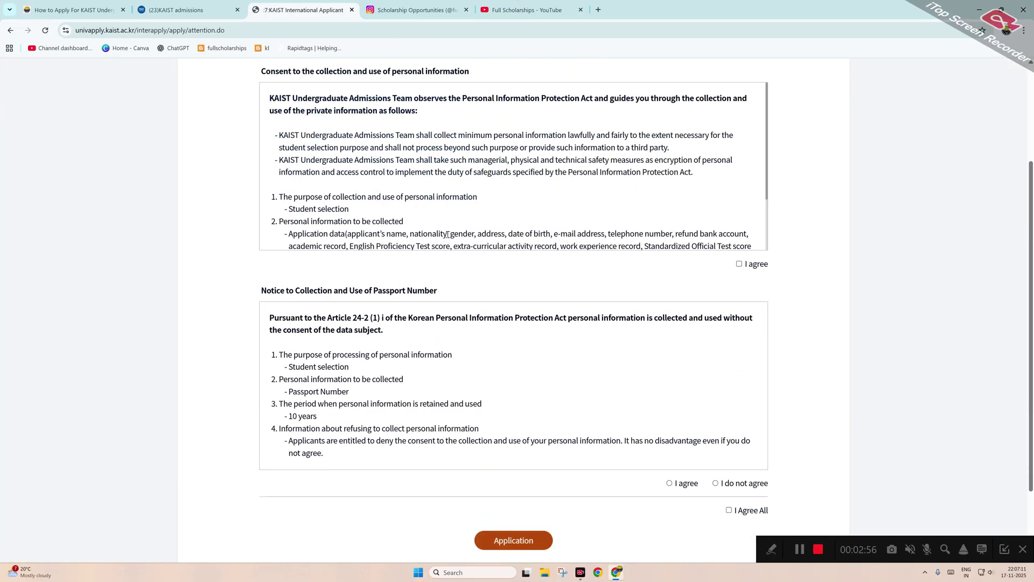
click(739, 264)
click(671, 484)
click(729, 510)
click(526, 540)
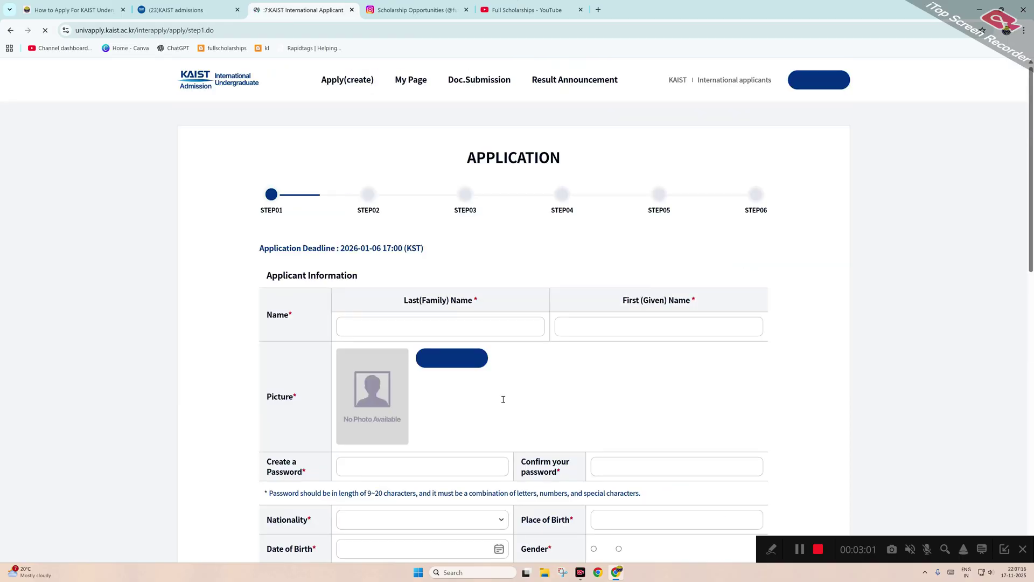
Enter the applicant's family and given names on the Step 01 form.
click(418, 322)
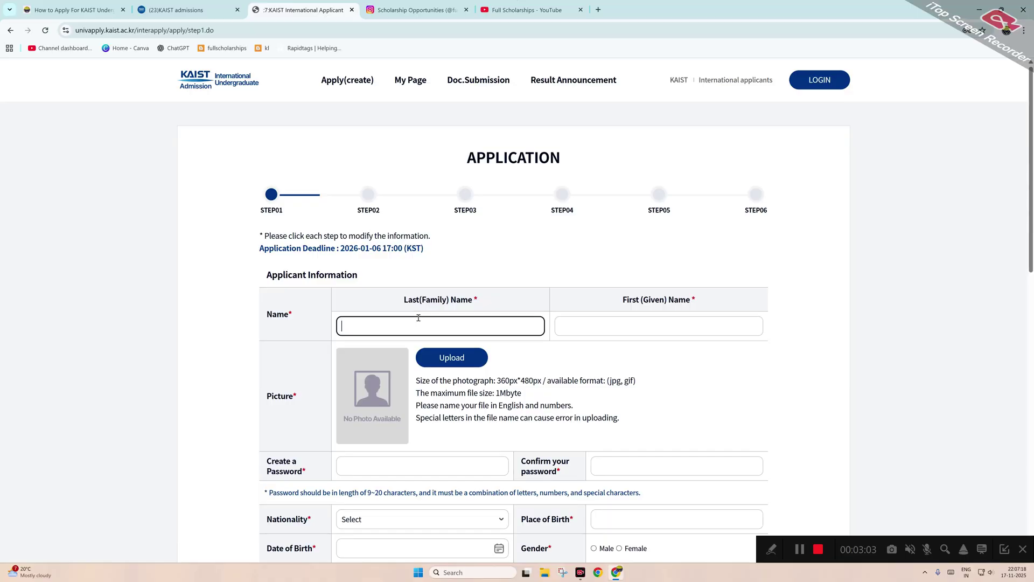
key(Tab)
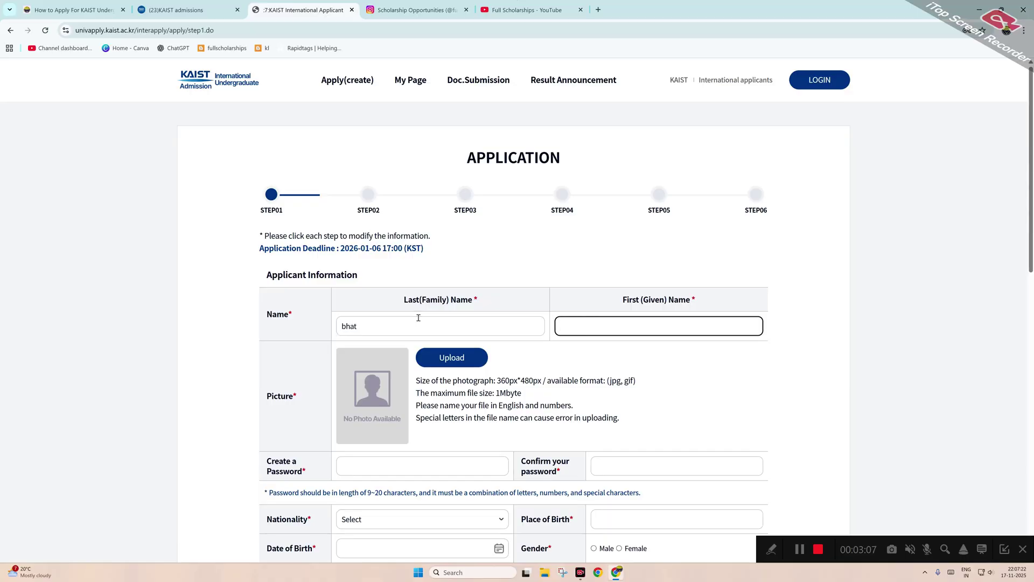
scroll(414, 365, down, 2)
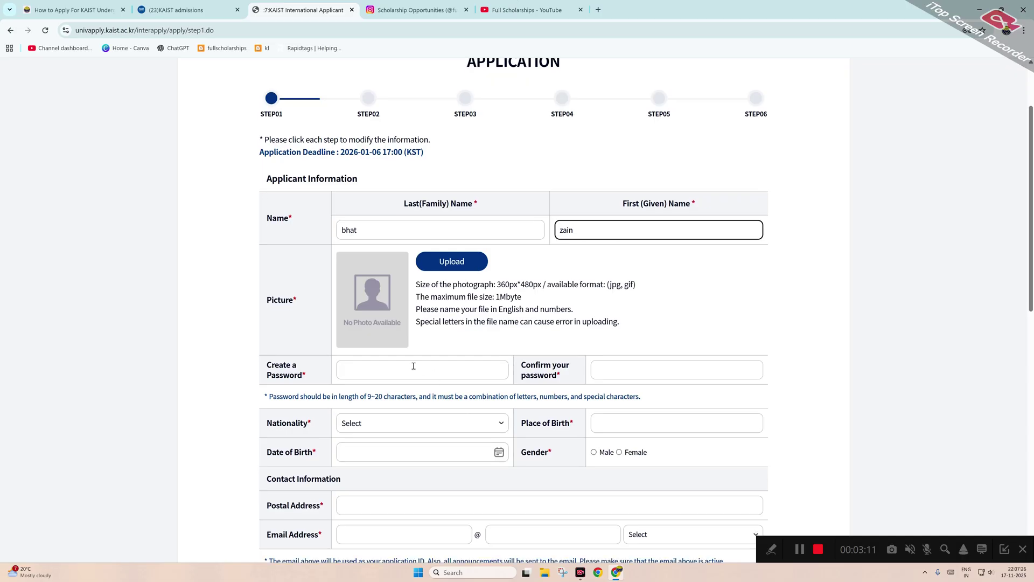
click(414, 366)
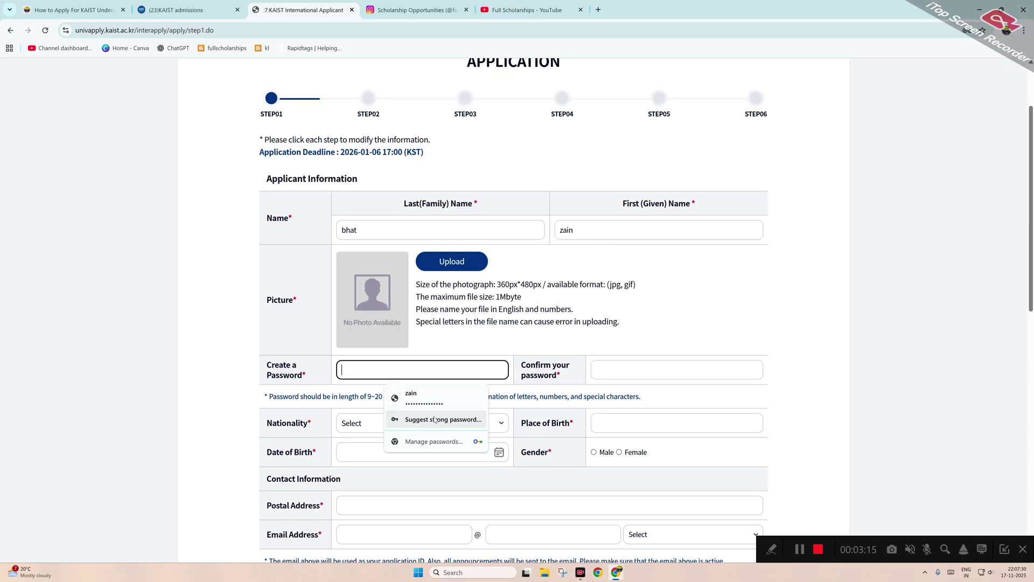
scroll(552, 318, up, 2)
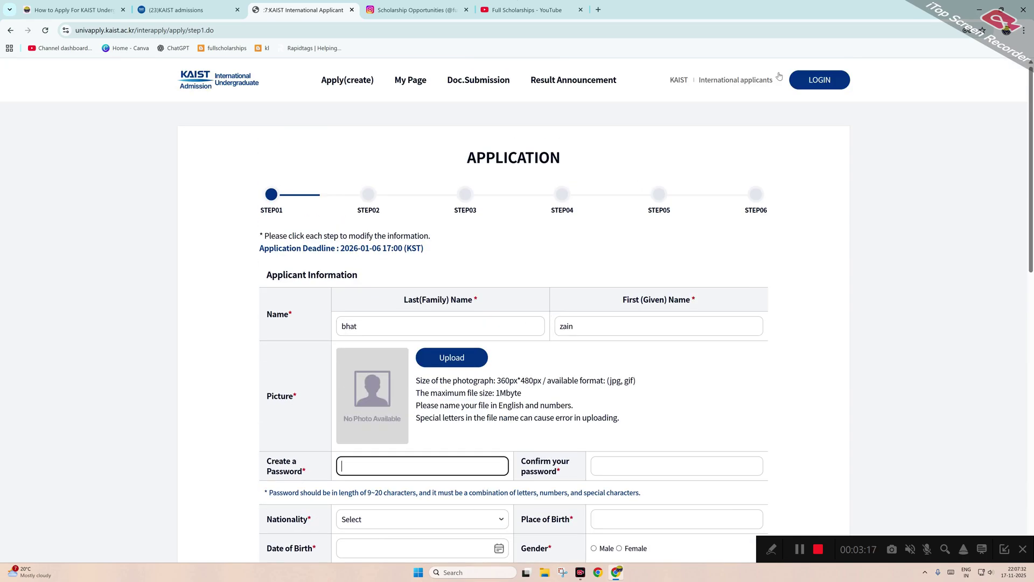
On the login page, fill the saved e-mail and choose the Spring (Only for Early Track) semester, then try logging in.
click(806, 83)
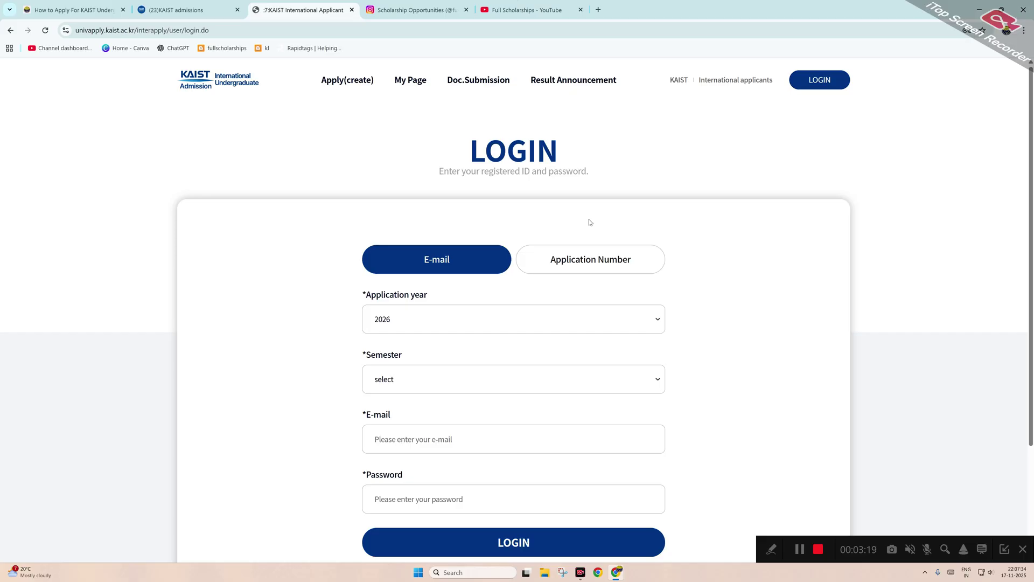
scroll(517, 334, down, 2)
click(441, 353)
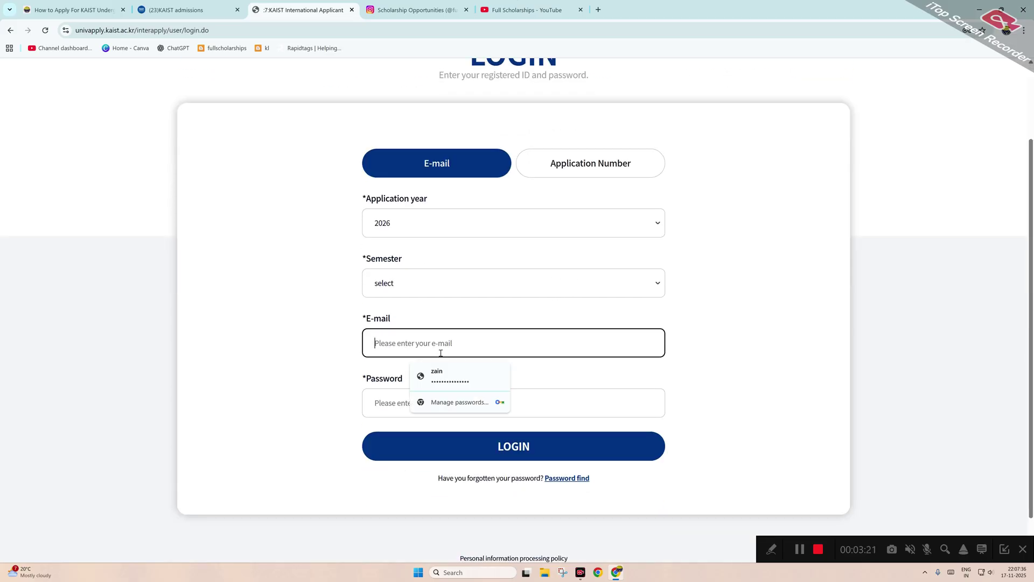
key(Escape)
click(453, 380)
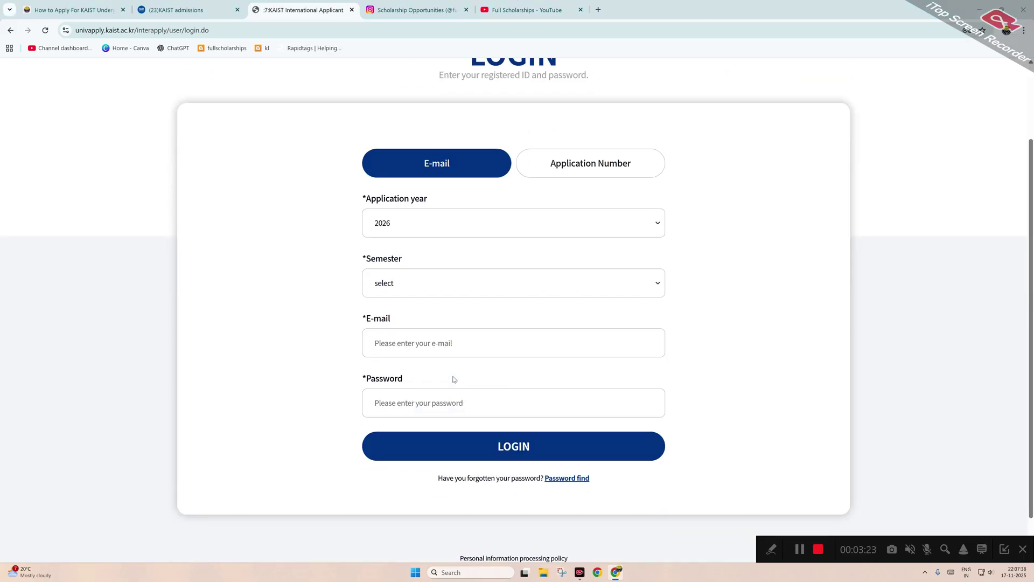
text(1)
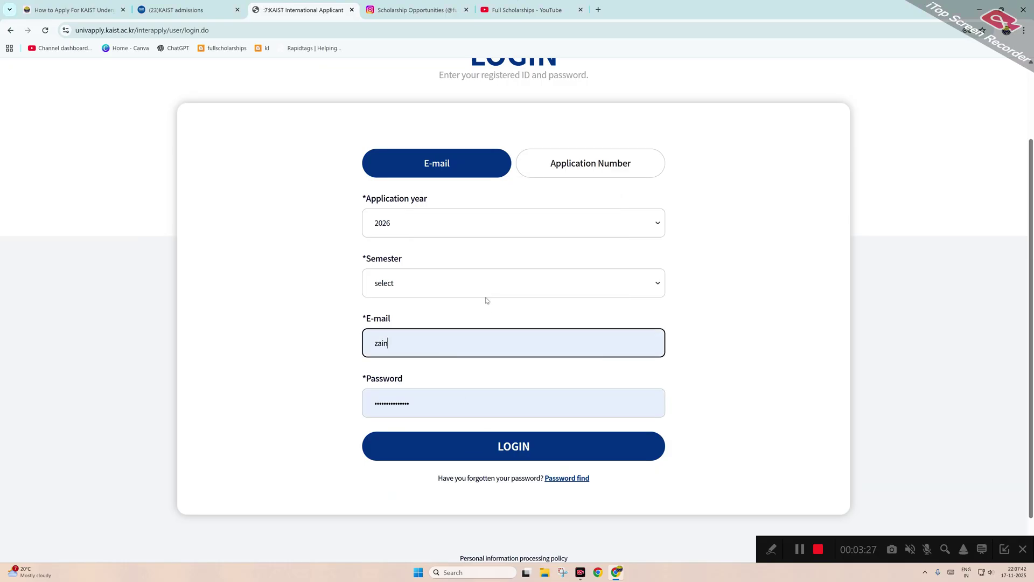
click(483, 288)
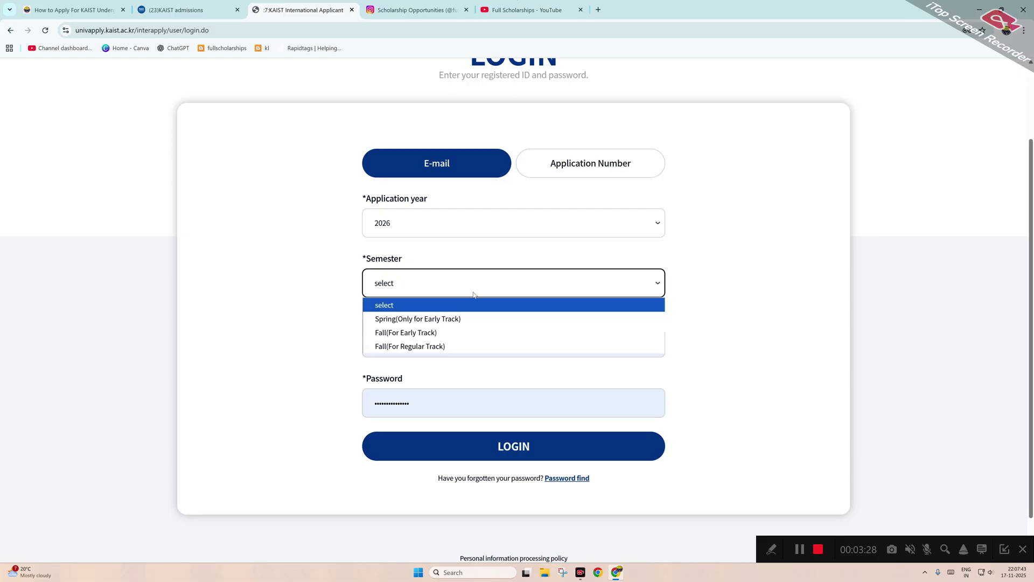
click(442, 322)
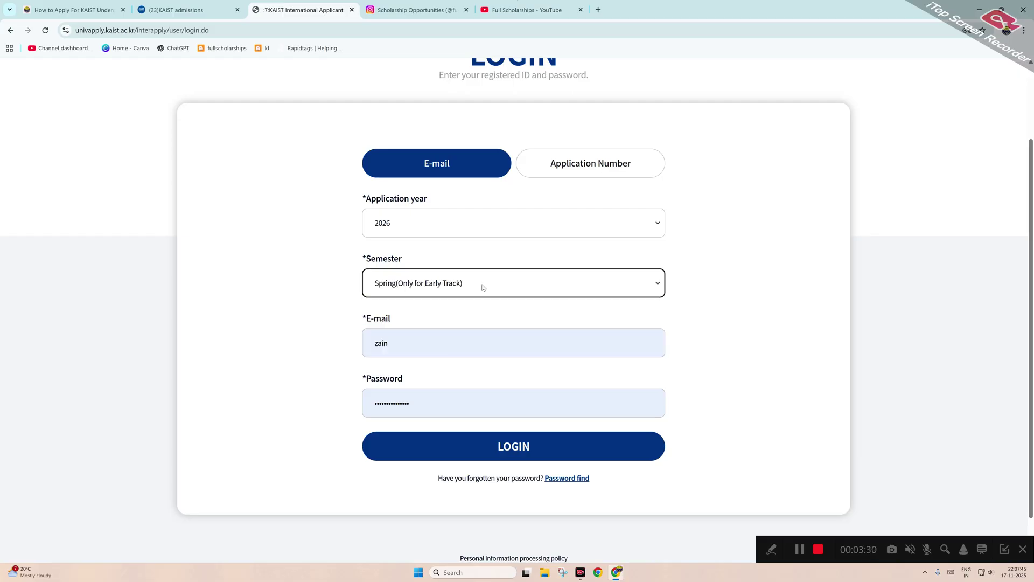
click(525, 447)
Dismiss the no-matching-information alert, re-select the saved e-mail address and log in.
click(604, 94)
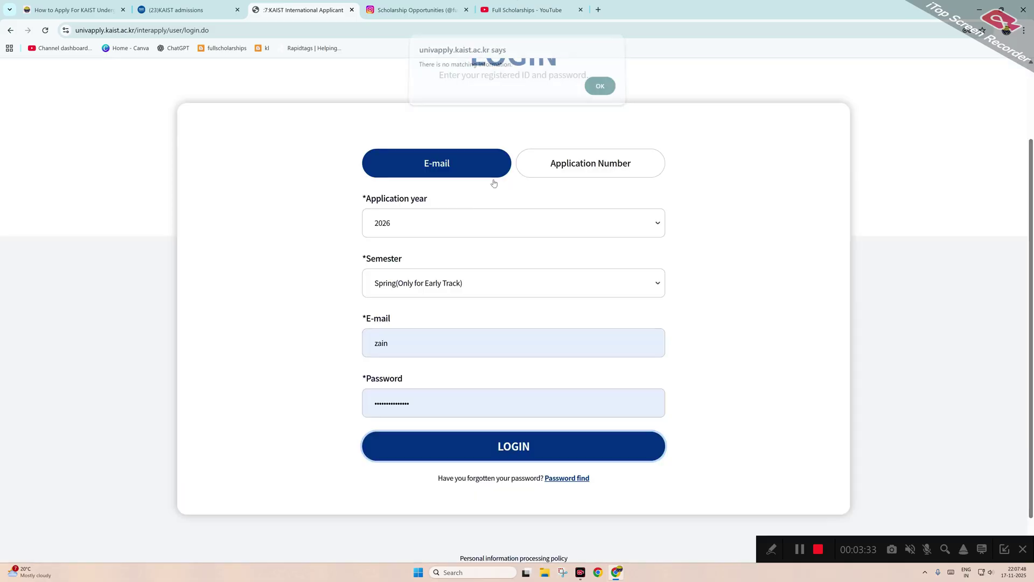
click(399, 352)
double_click(363, 344)
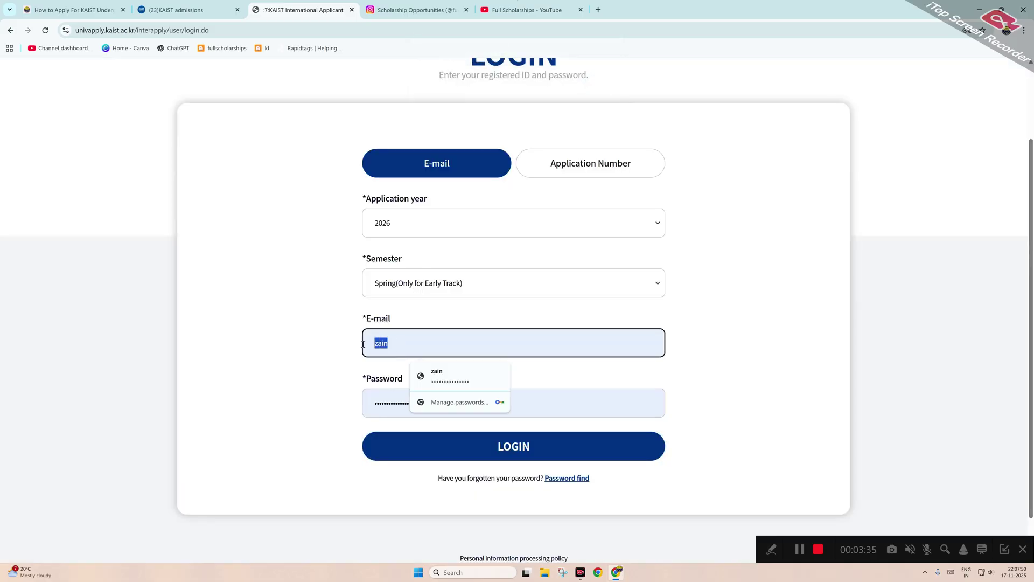
text(fukk)
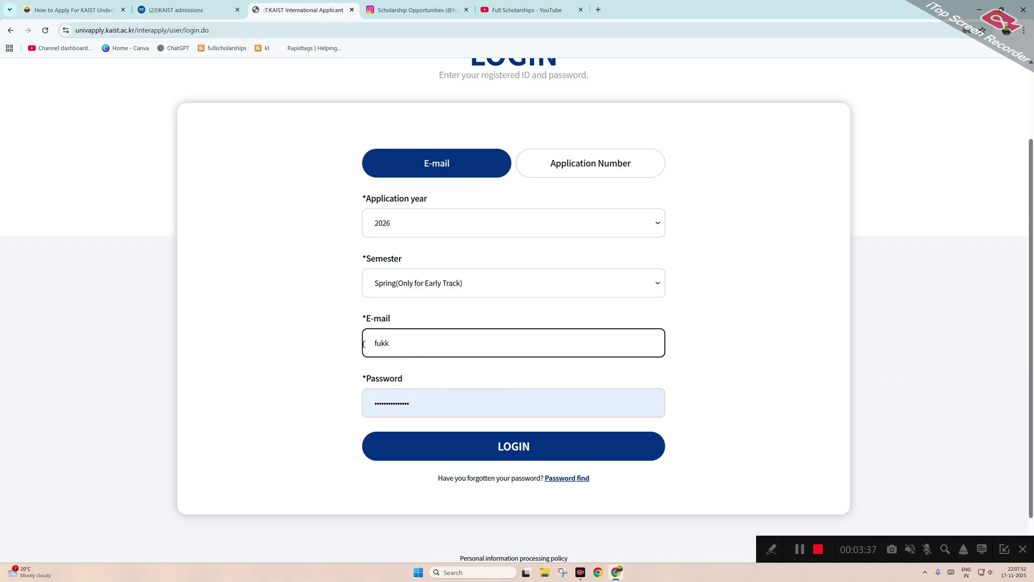
key(BackSpace)
key(BackSpace)
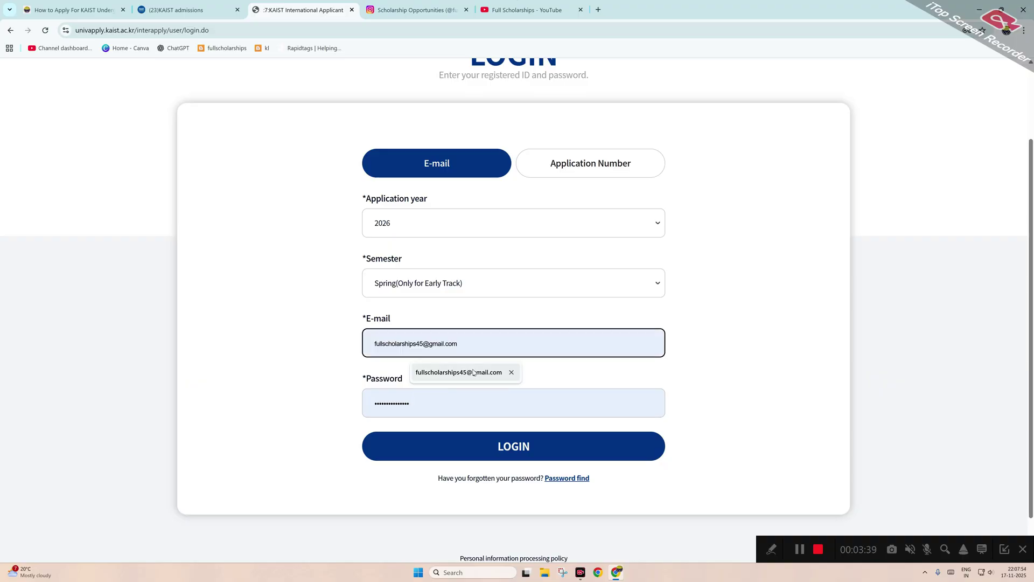
click(459, 372)
click(513, 439)
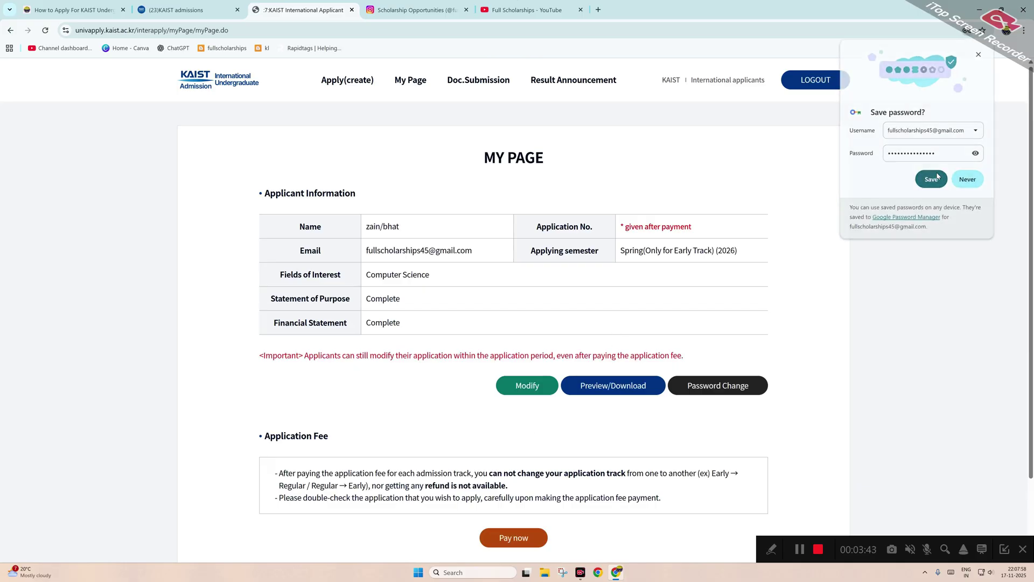
Save the login password in Chrome and try modifying the application, dismissing the application-period alert.
click(936, 178)
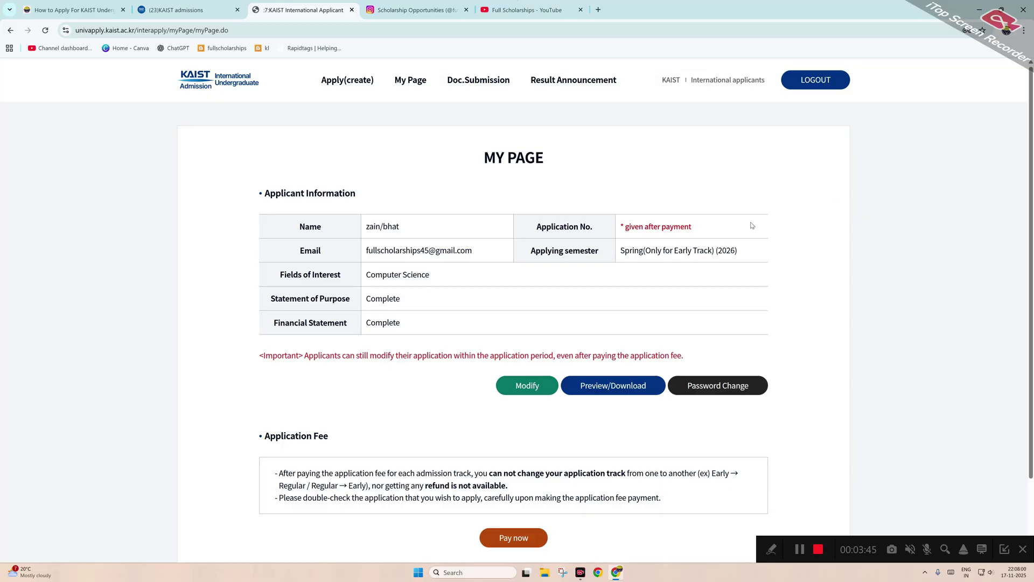
scroll(636, 243, down, 2)
scroll(610, 240, up, 2)
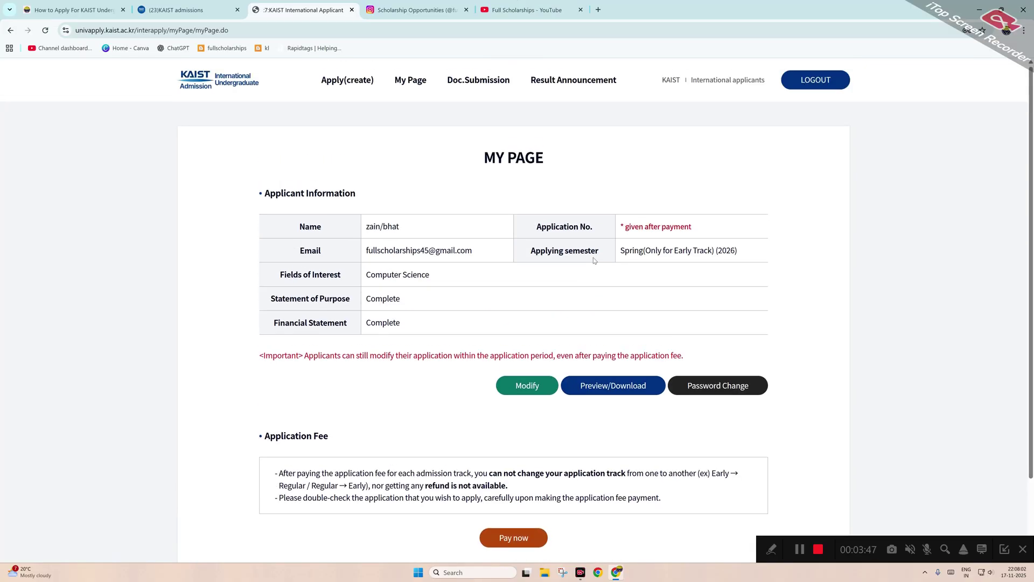
click(521, 386)
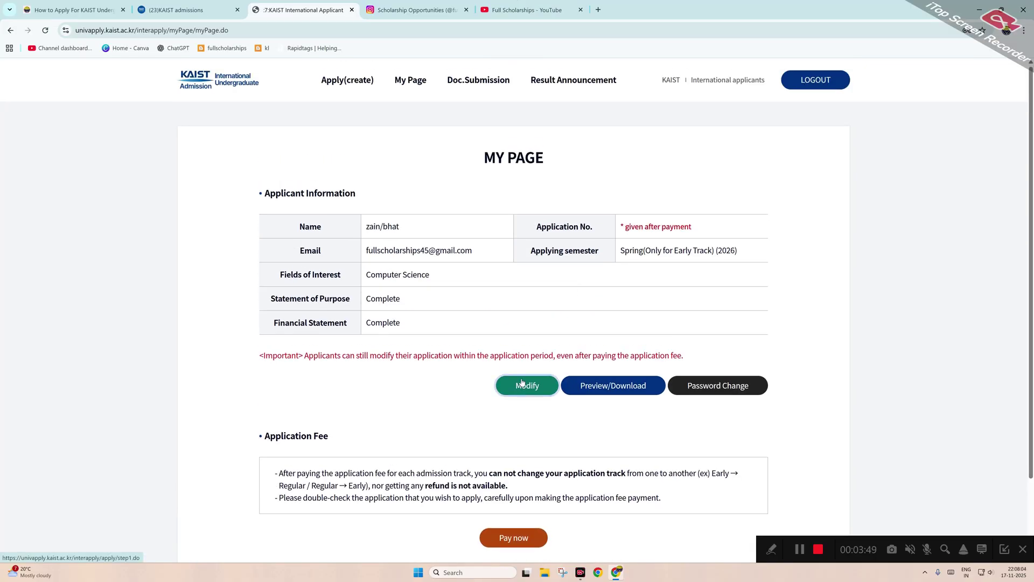
click(531, 386)
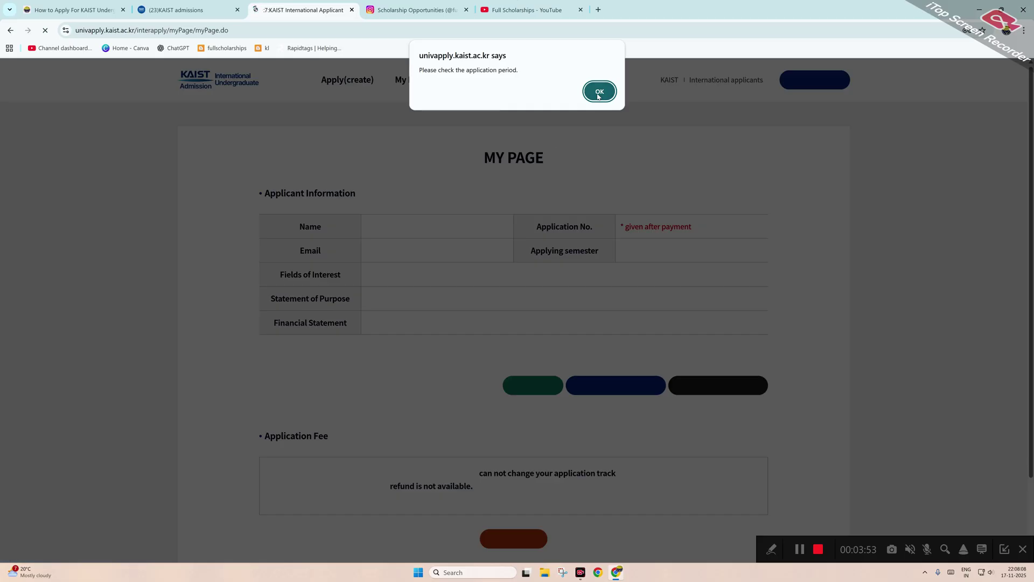
click(599, 92)
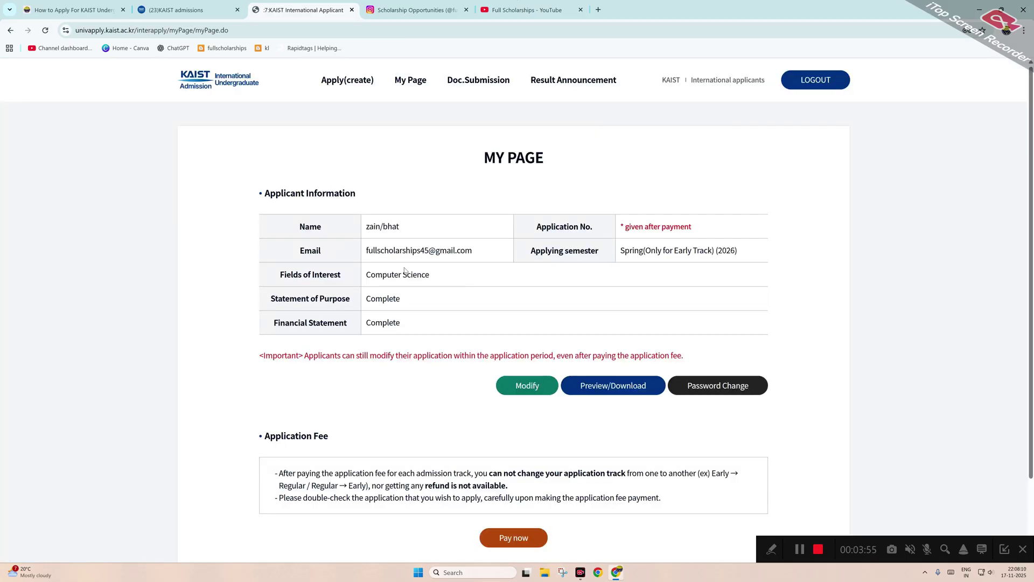
Try Apply(create), acknowledge the logout-required alert, and log out.
click(347, 82)
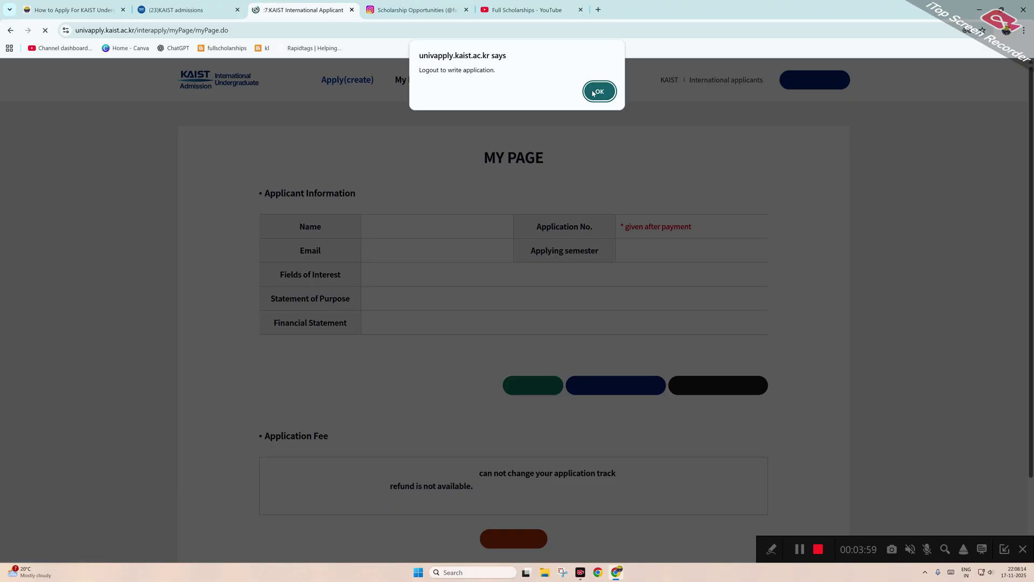
click(597, 93)
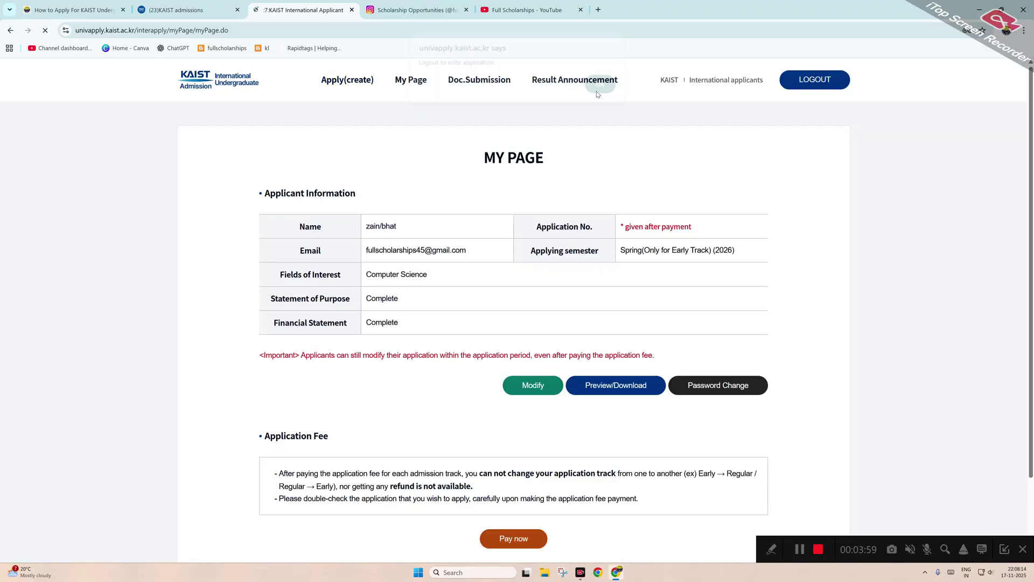
click(821, 84)
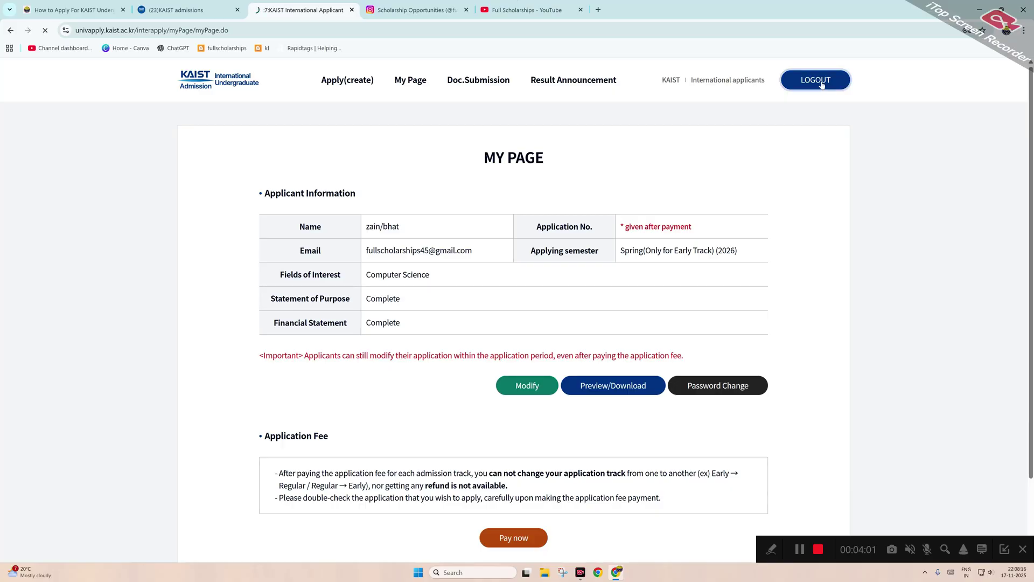
Restart via Go to Apply, accept the eligibility disclaimer and all consent notices, and continue to Application.
click(332, 82)
scroll(407, 247, down, 2)
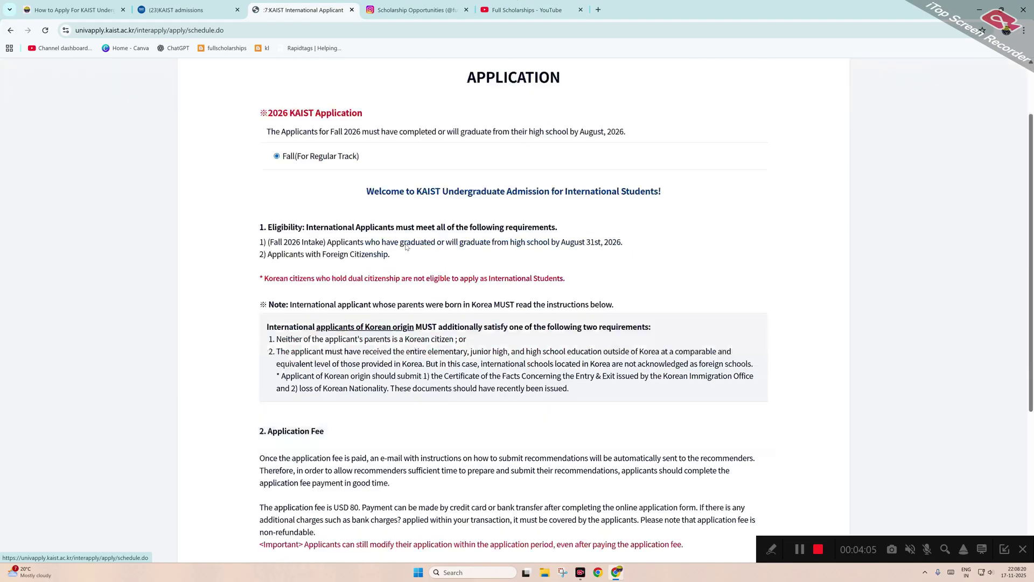
scroll(407, 247, down, 5)
click(514, 447)
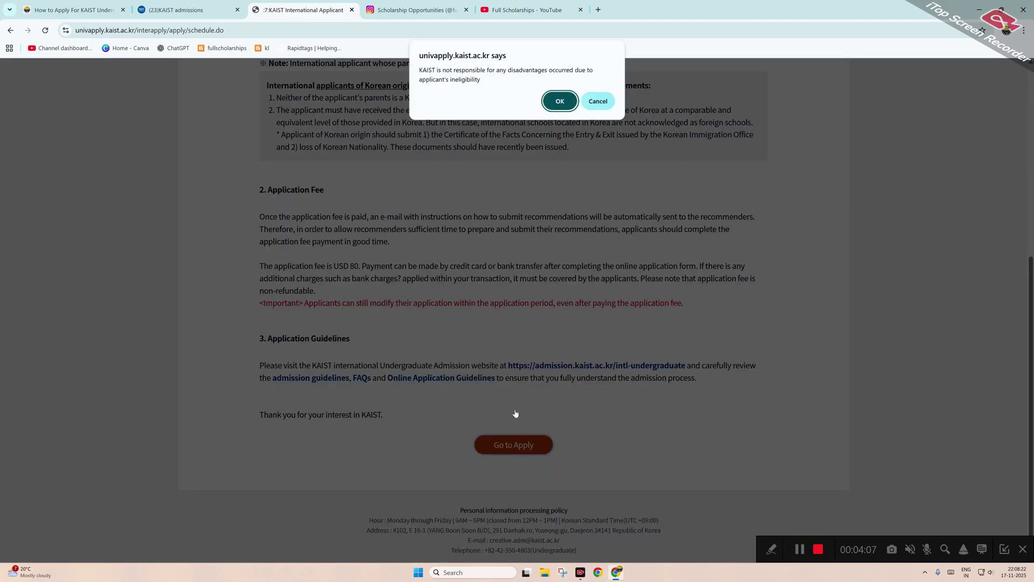
click(558, 101)
scroll(722, 377, down, 5)
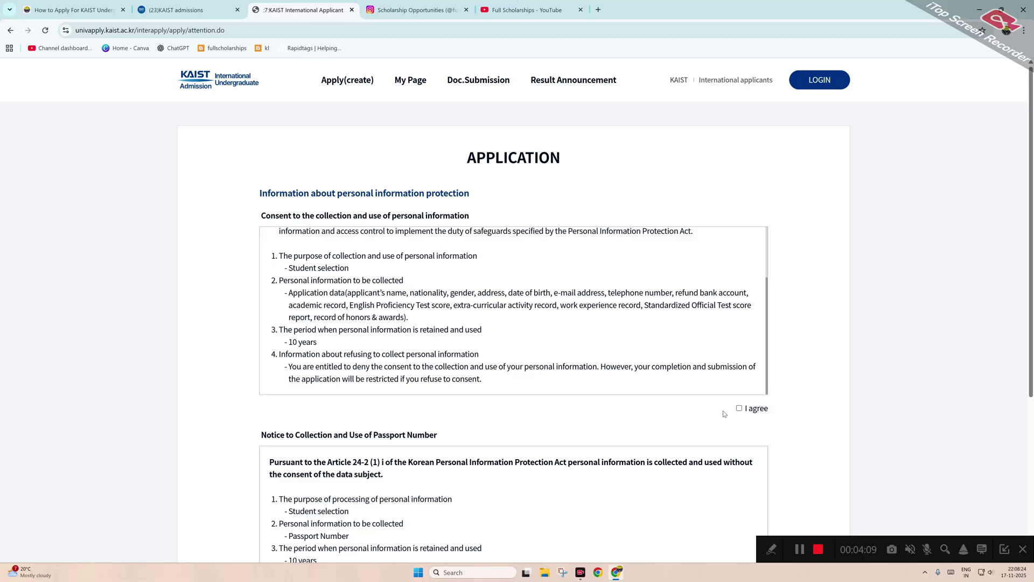
click(739, 408)
scroll(681, 386, down, 4)
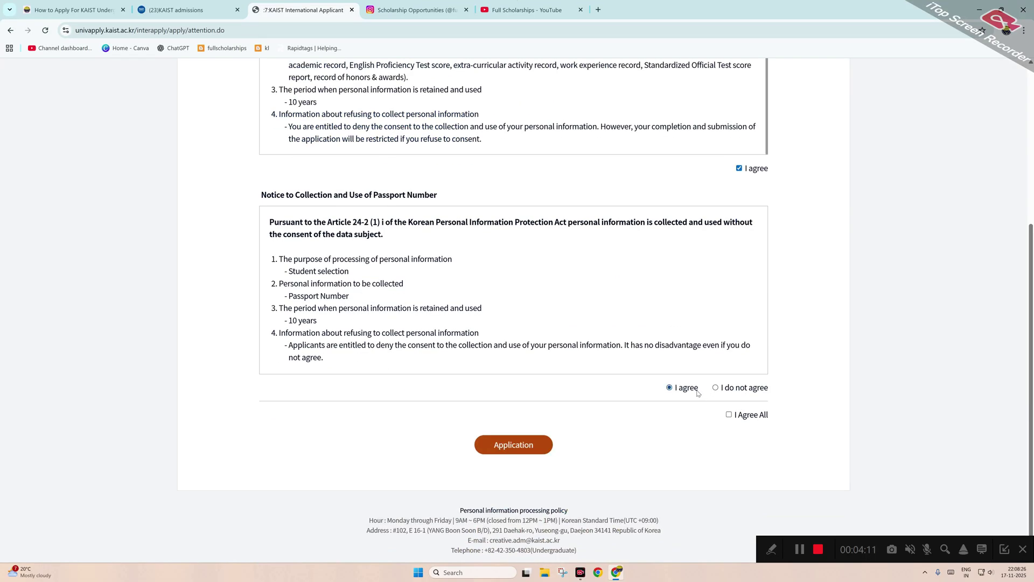
click(728, 414)
click(523, 449)
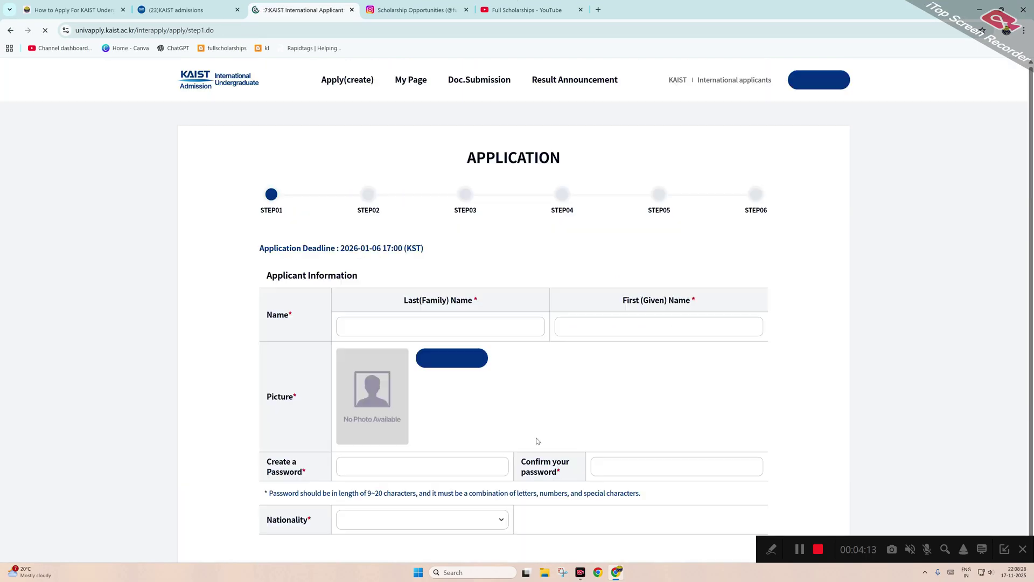
Enter the applicant's family and given names on the Step 01 form.
scroll(537, 441, down, 3)
click(428, 181)
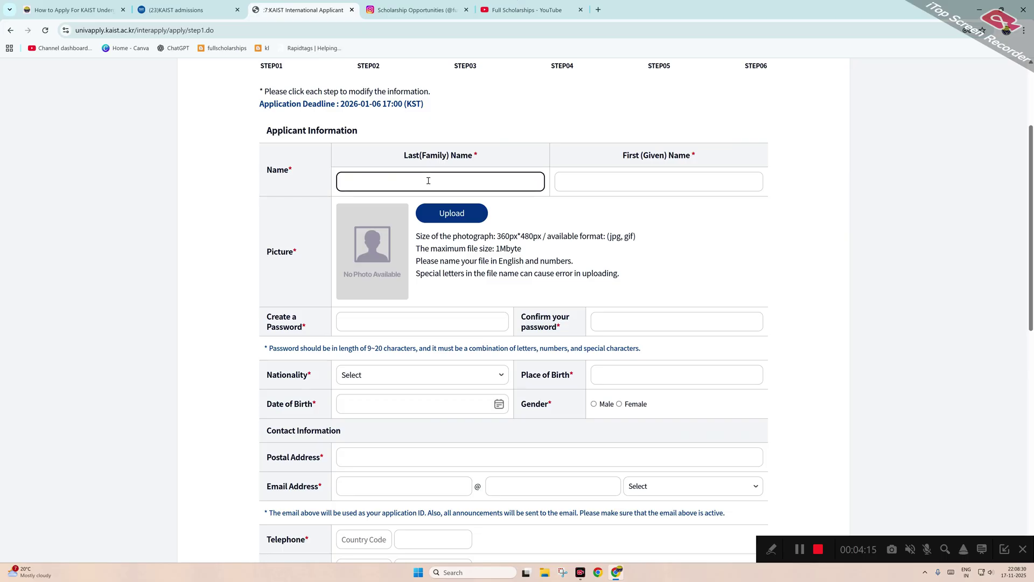
text(gd)
key(Tab)
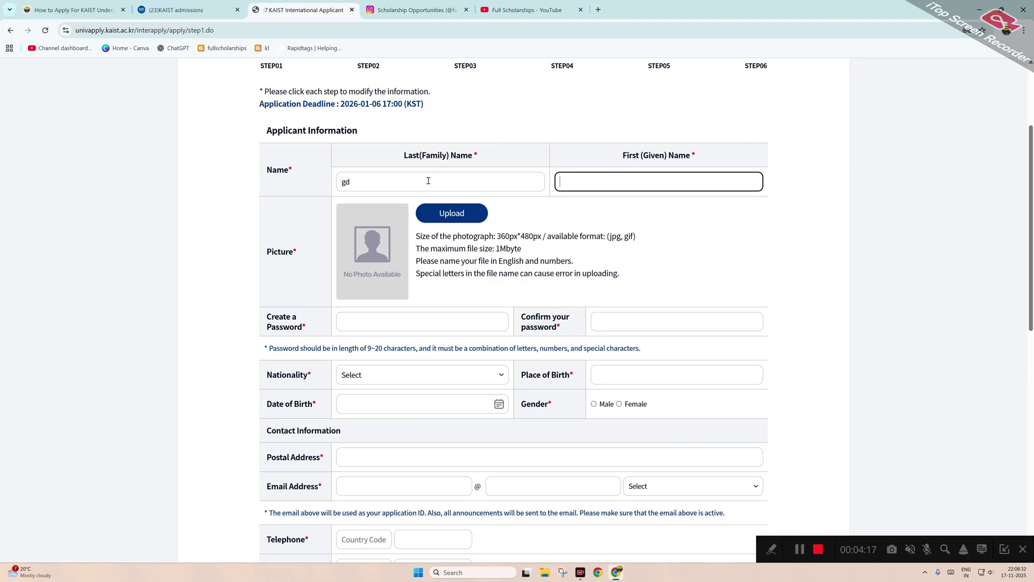
text(hgf)
Clear the autofilled password and request Chrome's suggested strong password.
click(373, 329)
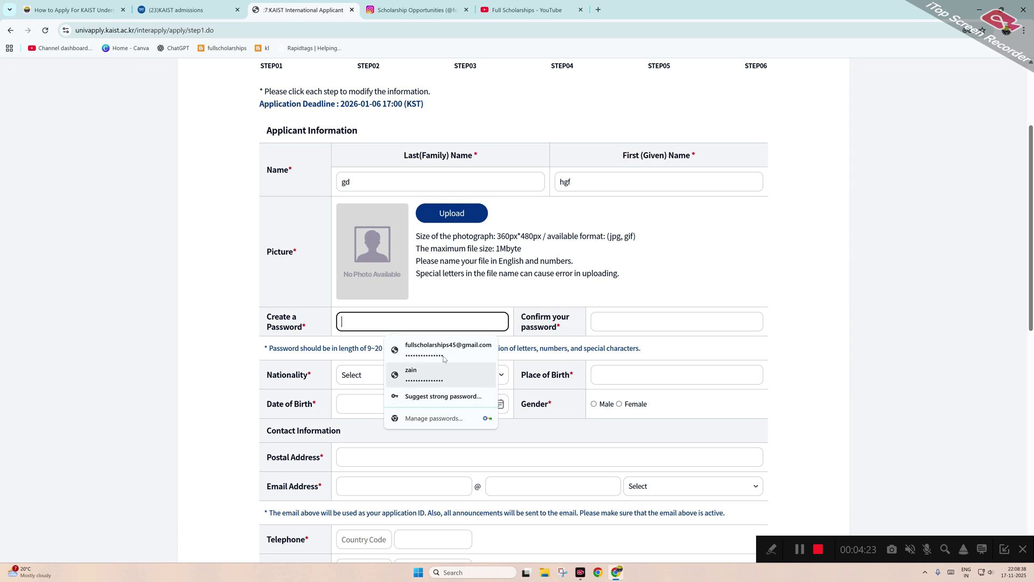
click(449, 347)
click(619, 323)
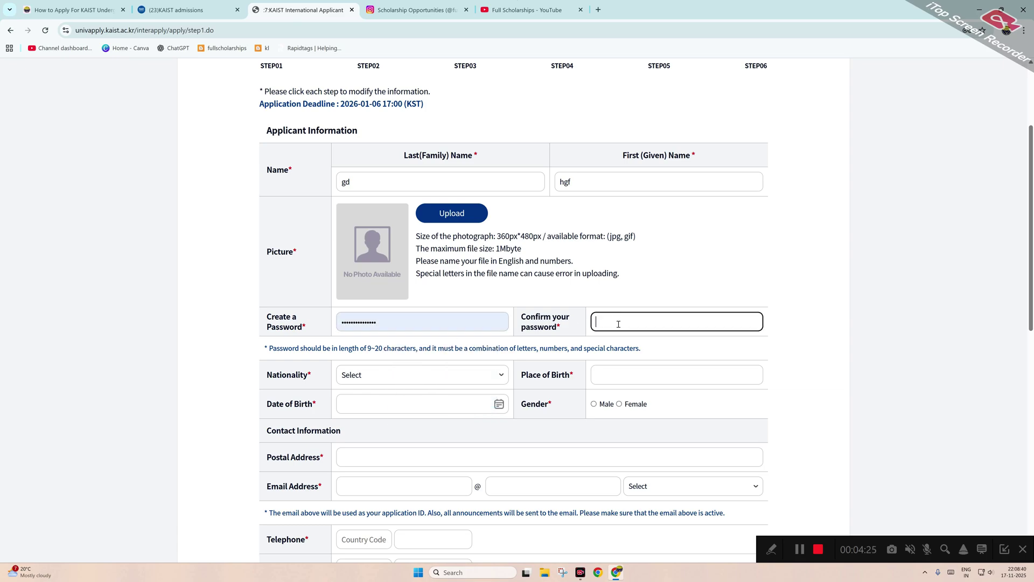
click(418, 326)
drag(411, 322, 338, 324)
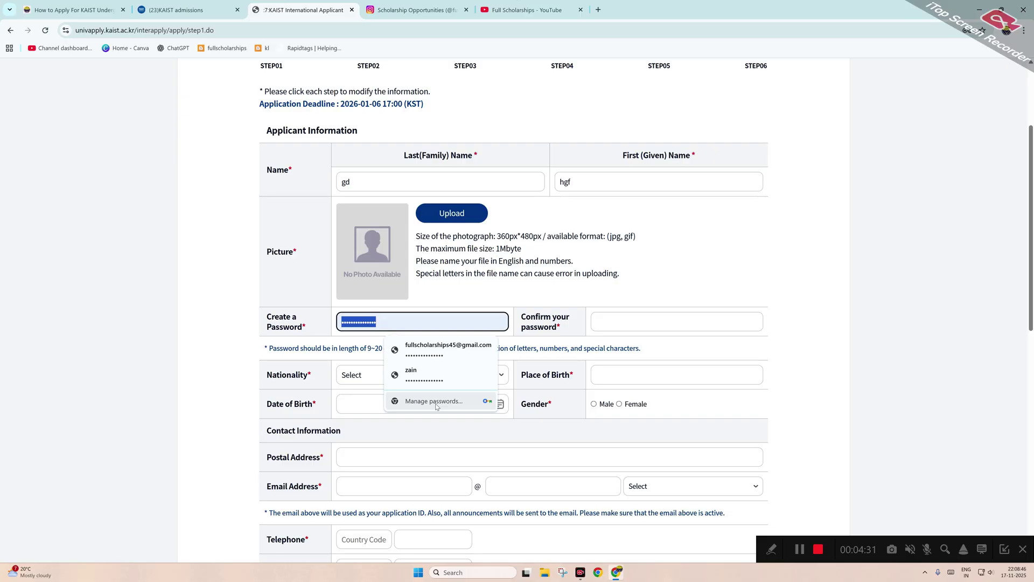
text(•)
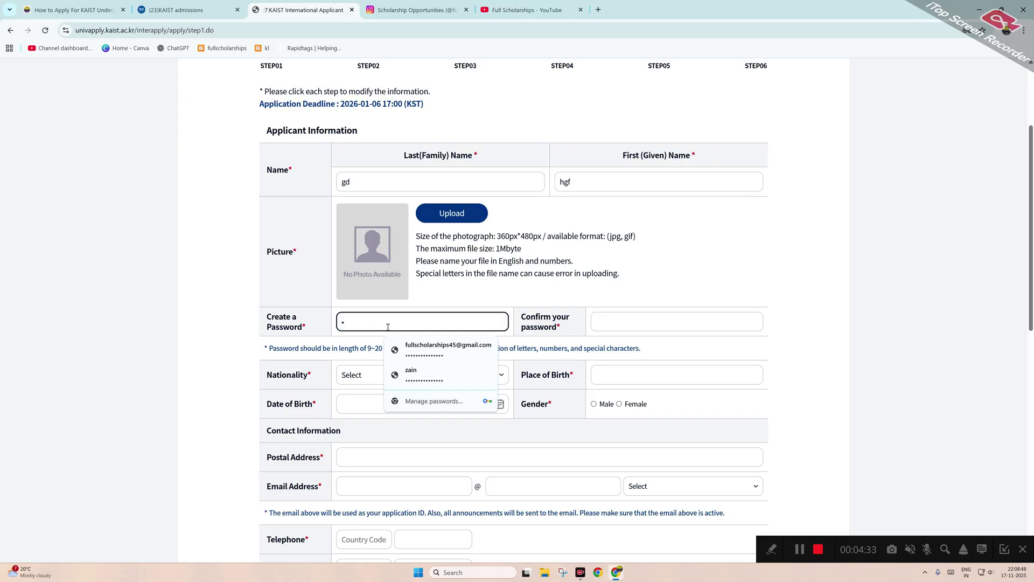
key(BackSpace)
click(434, 397)
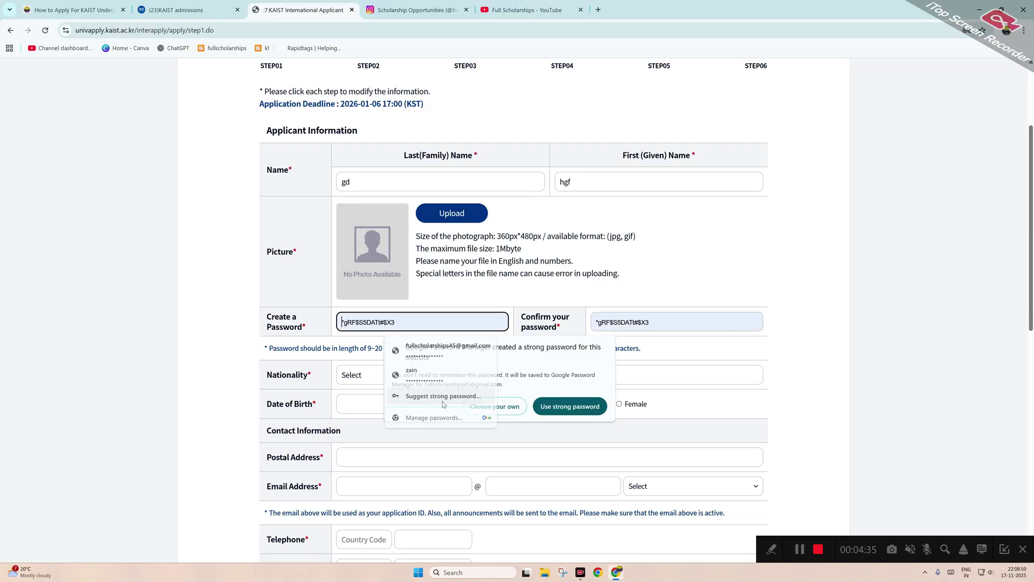
Use the strong password and set the nationality to India, confirming the choice.
click(569, 406)
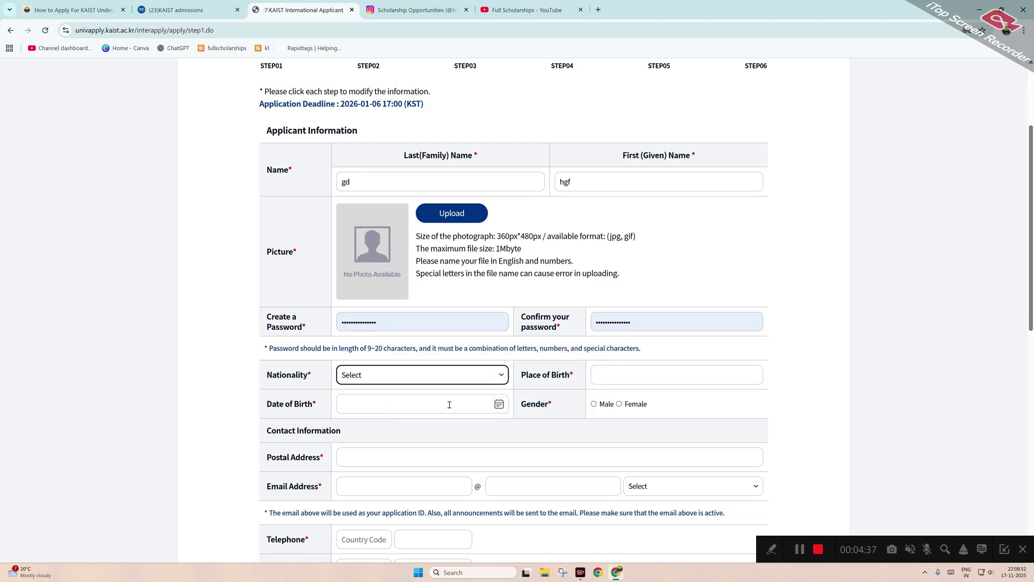
click(420, 375)
scroll(446, 193, down, 5)
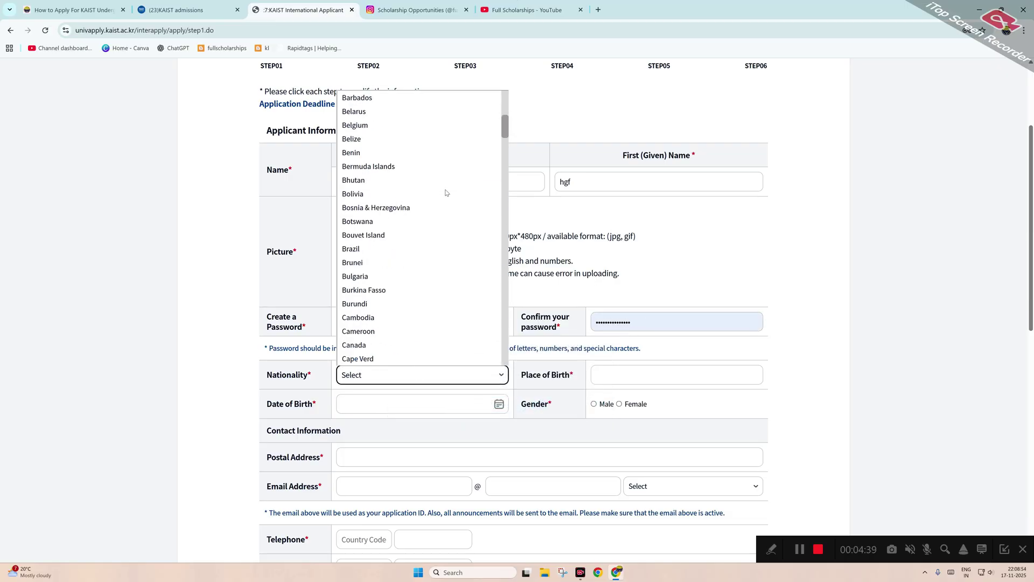
text(india)
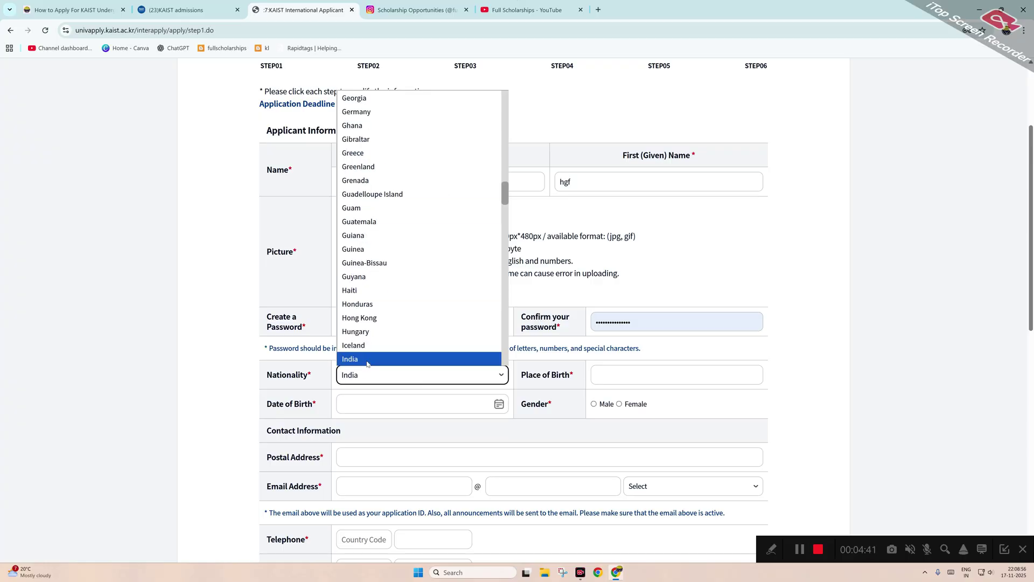
click(368, 359)
click(461, 404)
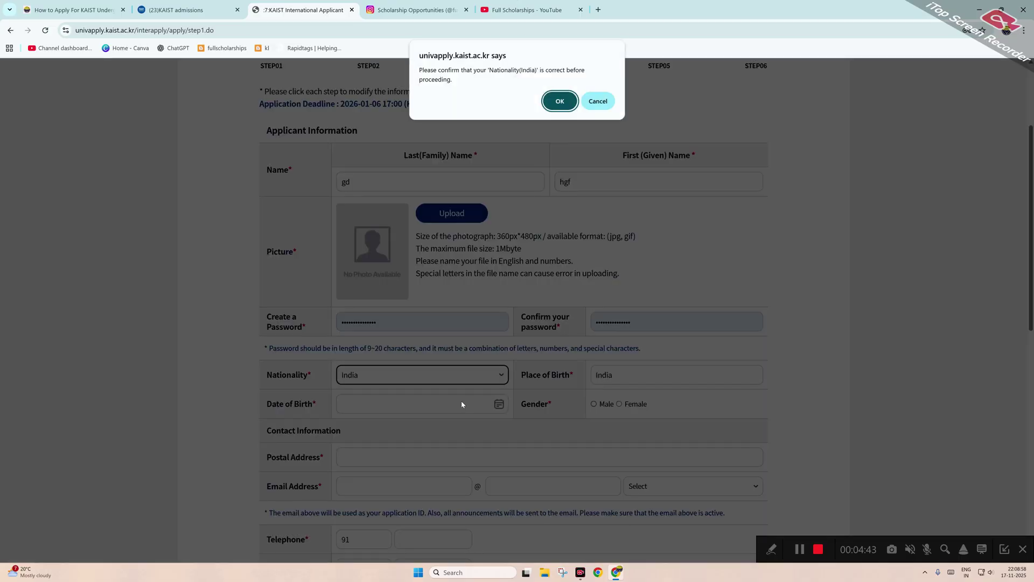
click(560, 100)
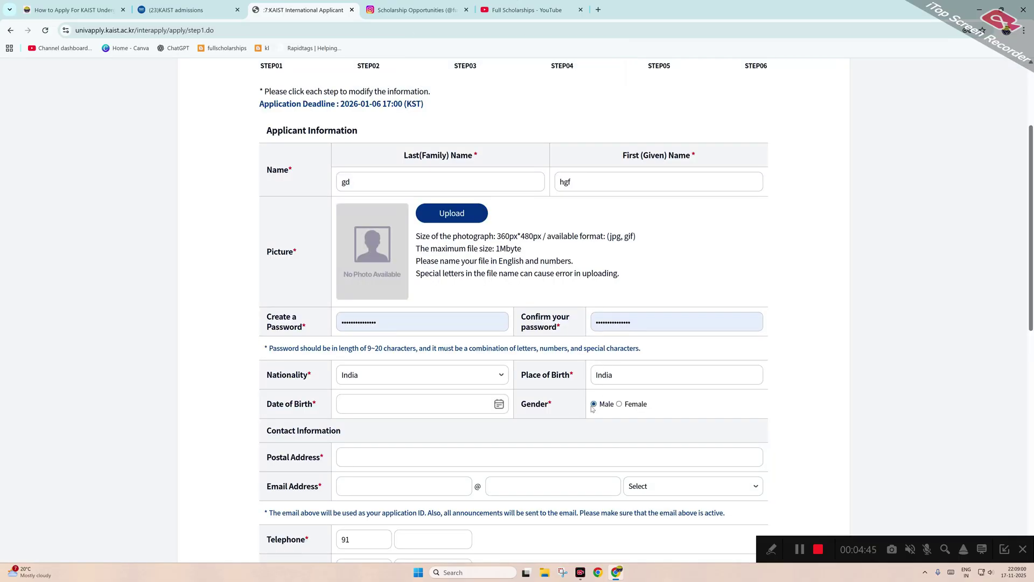
Set the date of birth to 2005-01-01 with the calendar picker.
click(435, 400)
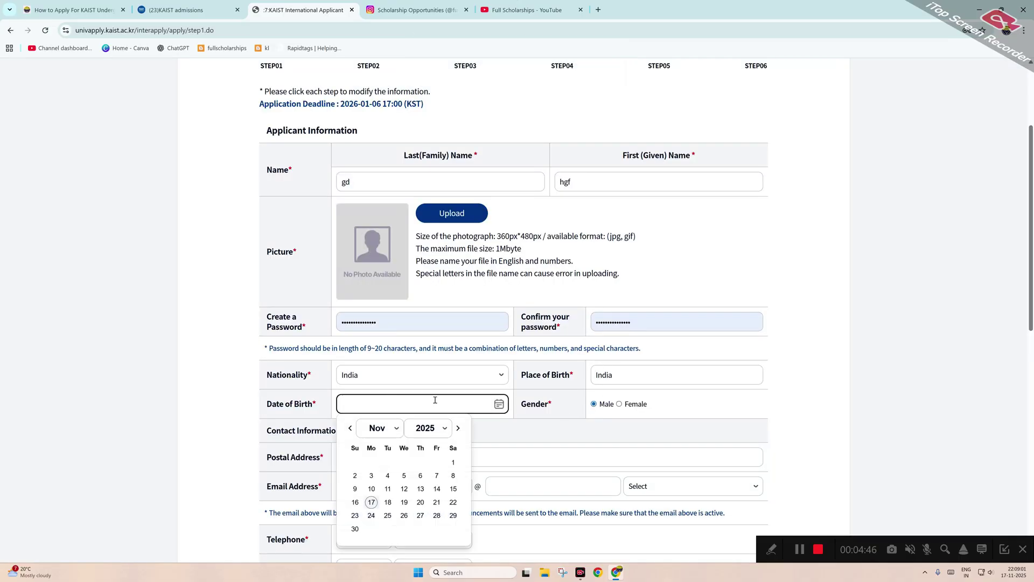
click(440, 429)
click(396, 404)
click(424, 431)
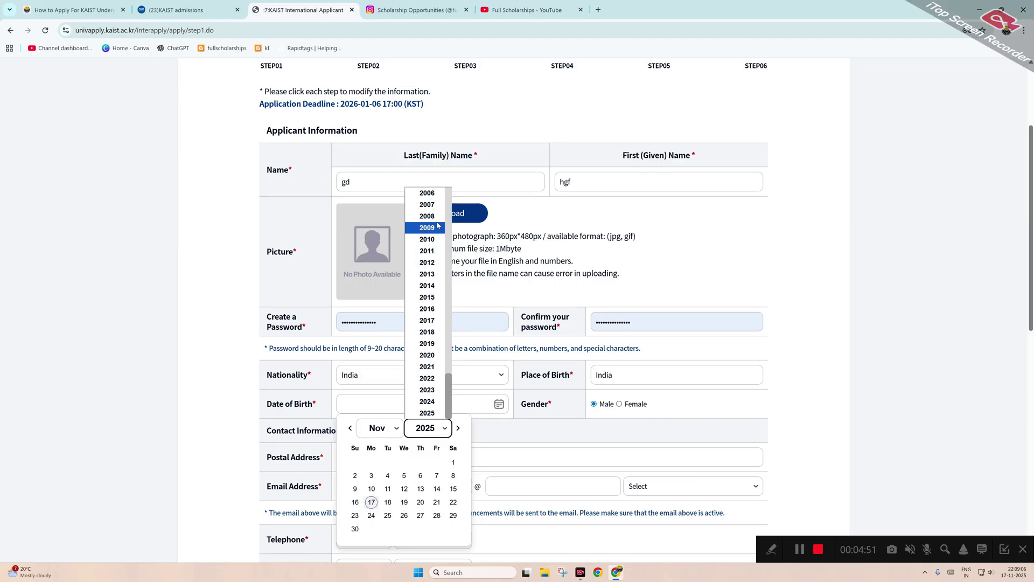
scroll(428, 224, up, 3)
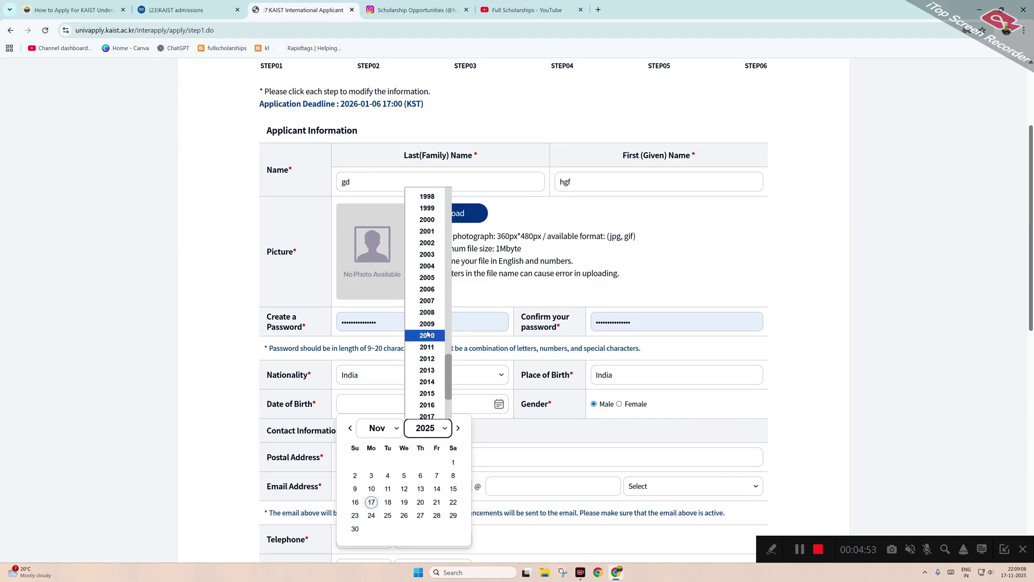
click(427, 277)
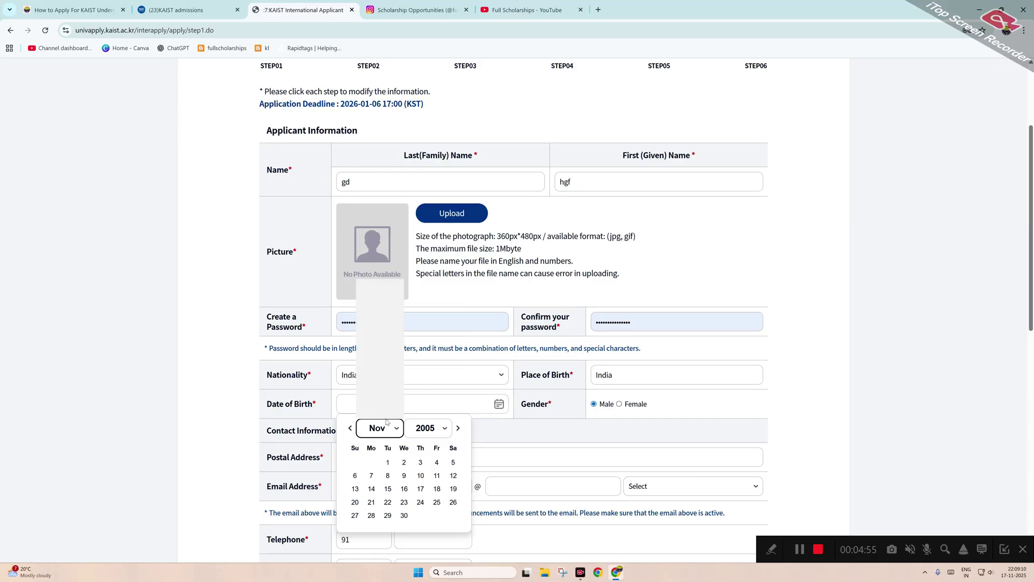
click(378, 285)
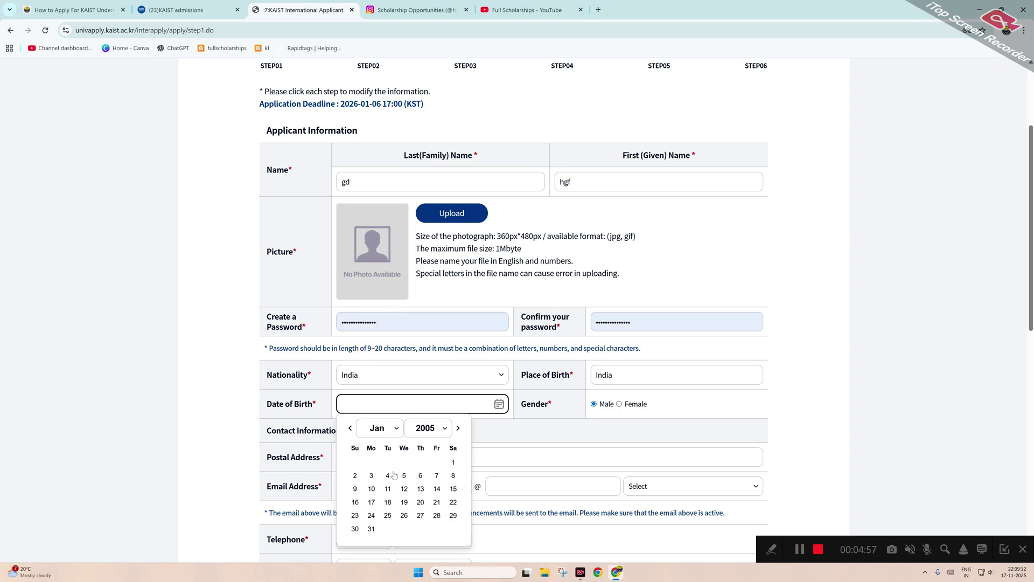
click(453, 461)
Enter the applicant's postal address and e-mail, choosing gmail.com as the e-mail domain.
scroll(372, 377, down, 2)
click(371, 358)
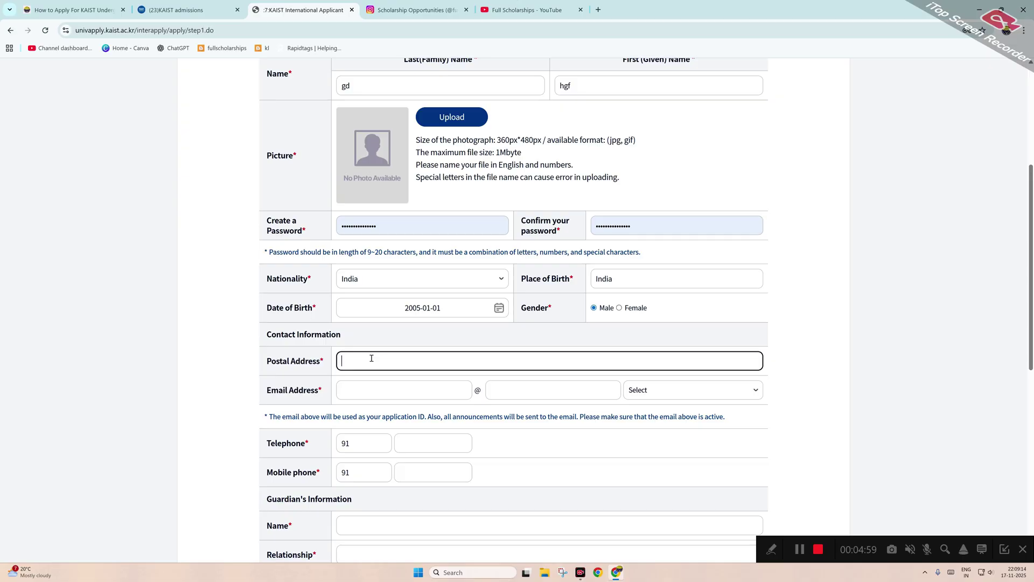
text(hgtd)
click(393, 388)
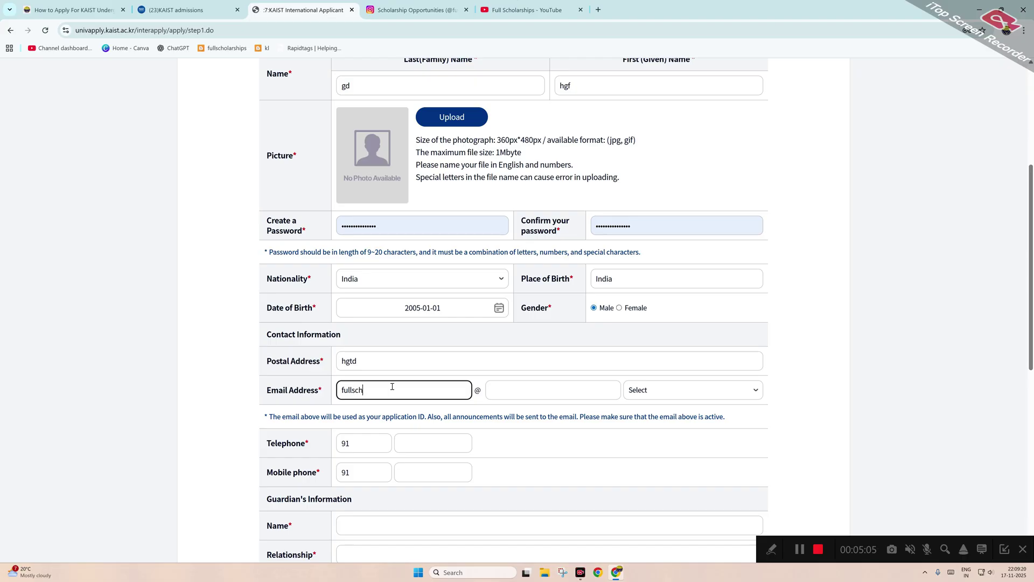
click(697, 392)
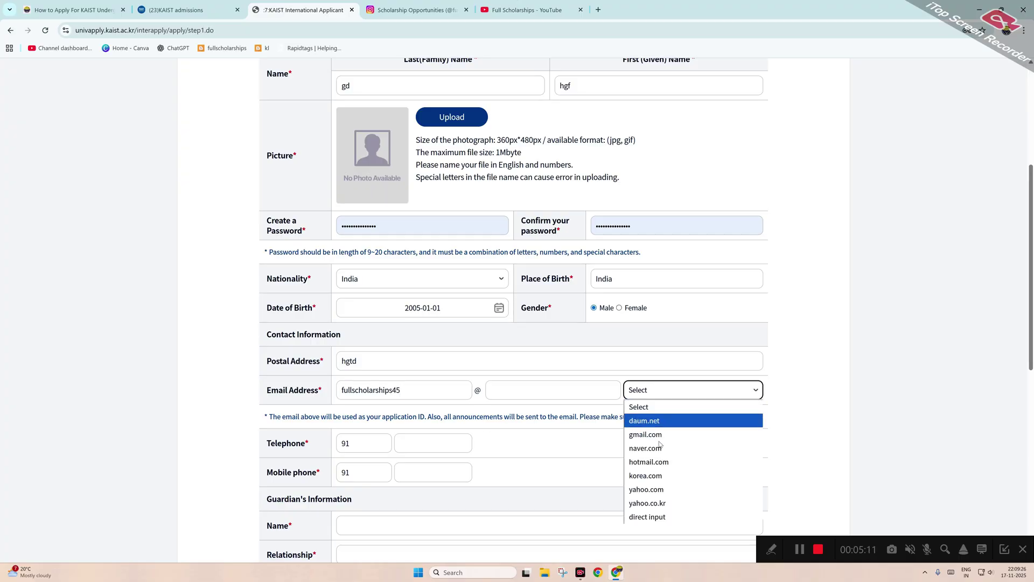
click(648, 435)
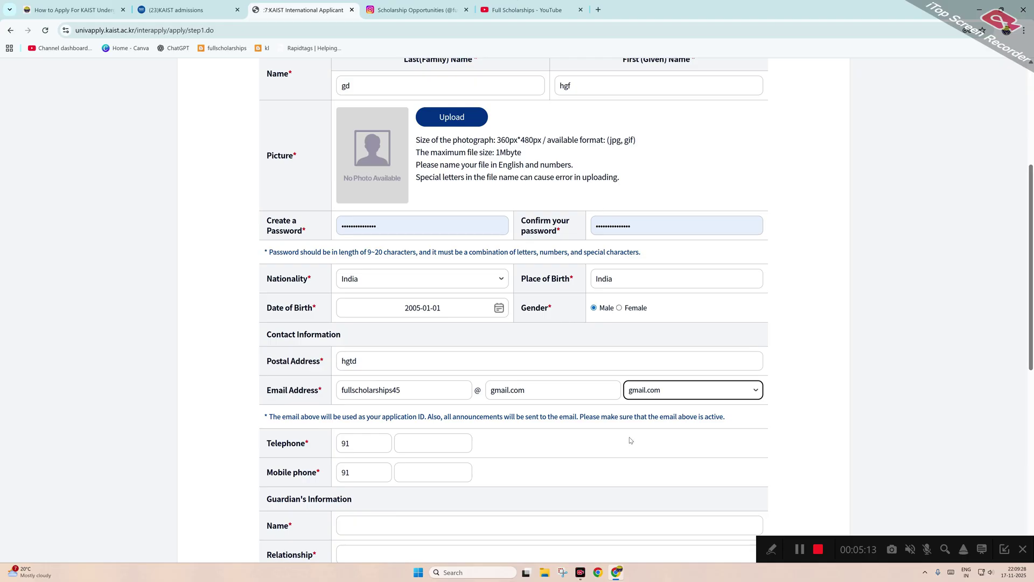
Confirm the e-mail address and enter the applicant's telephone and mobile numbers.
scroll(481, 431, down, 1)
click(405, 396)
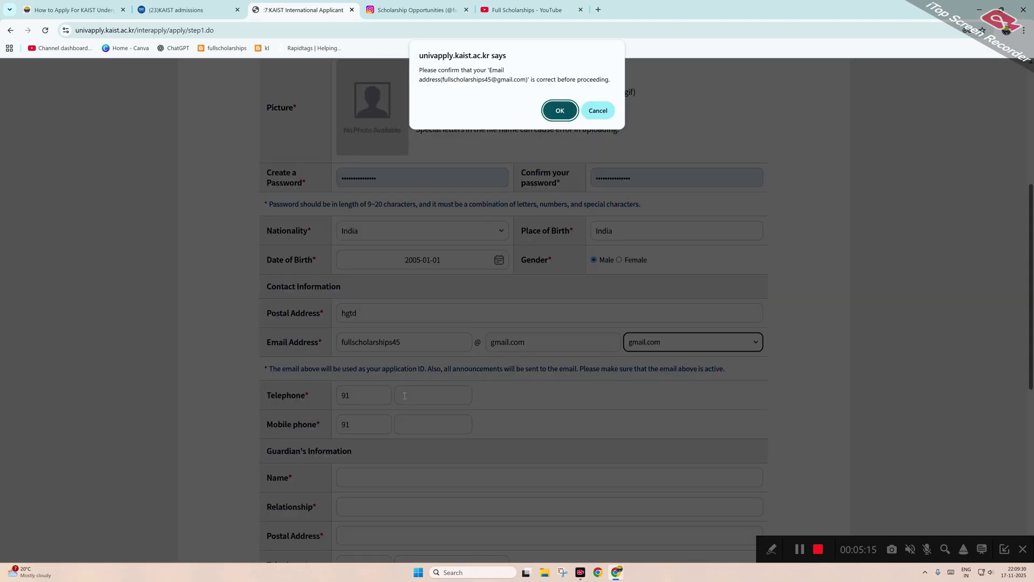
click(560, 111)
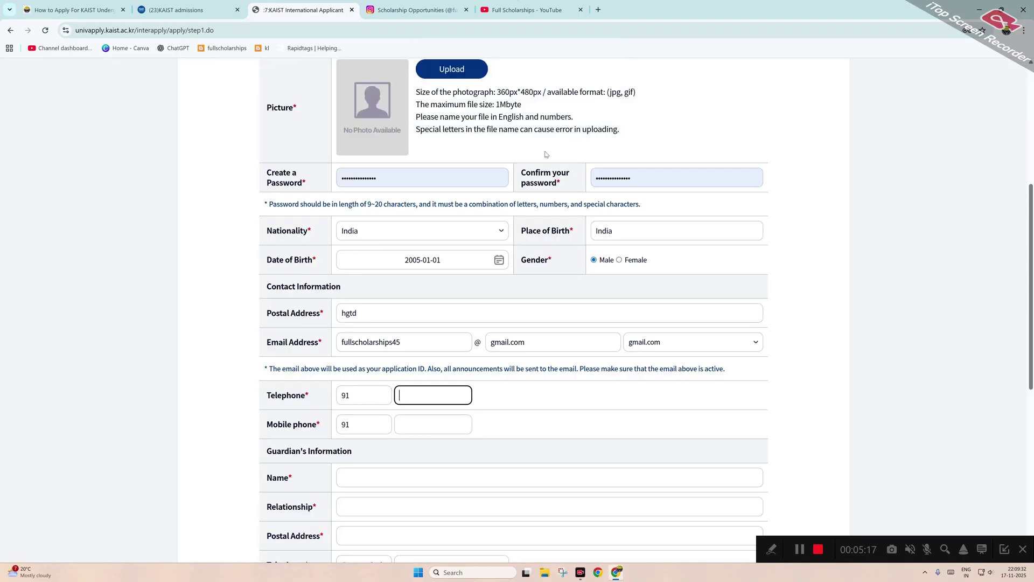
text(9999999999)
click(440, 434)
text(999)
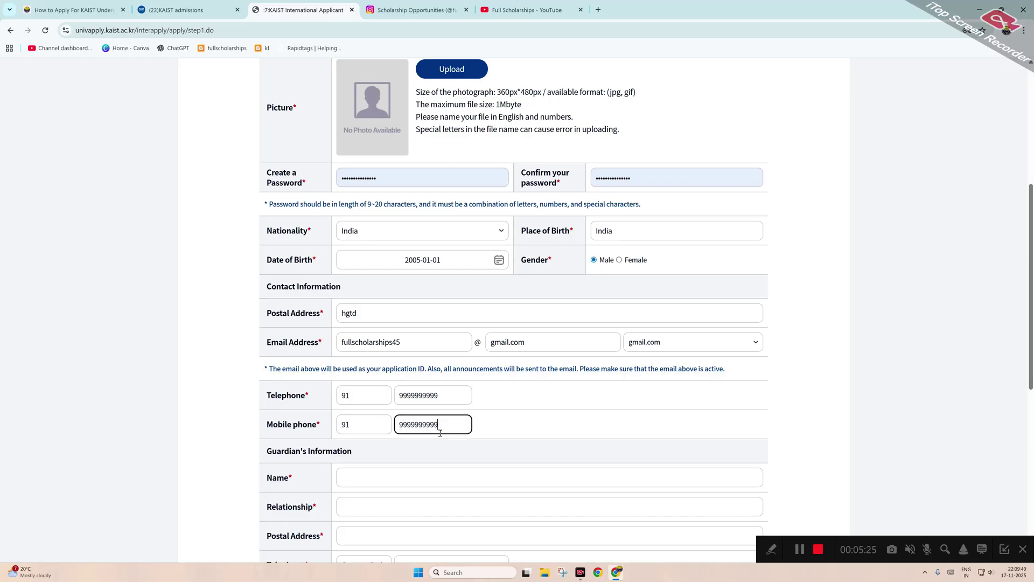
Fill in the guardian's relationship and postal address, and start the guardian's phone country code.
scroll(440, 432, down, 1)
click(359, 432)
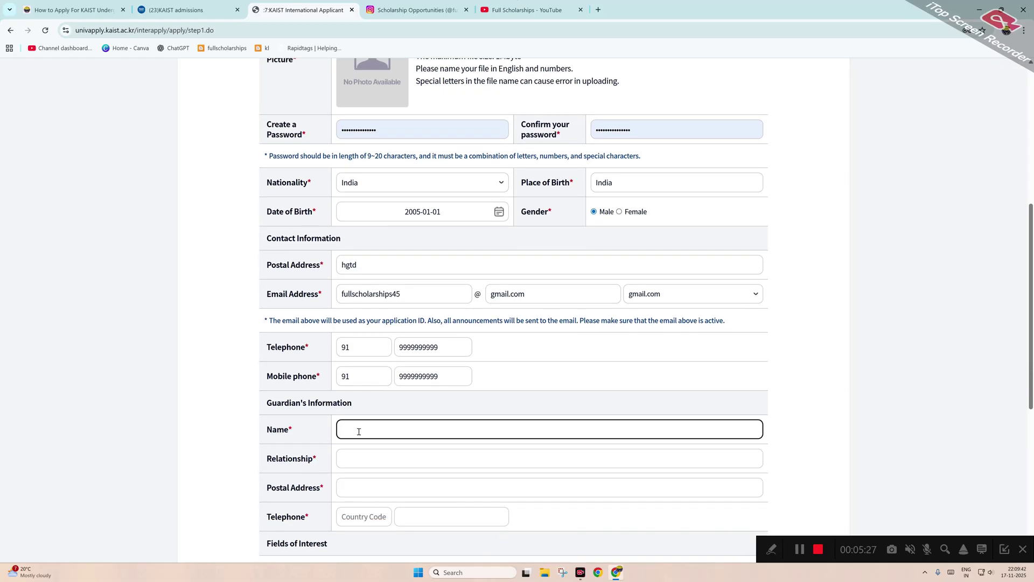
click(371, 462)
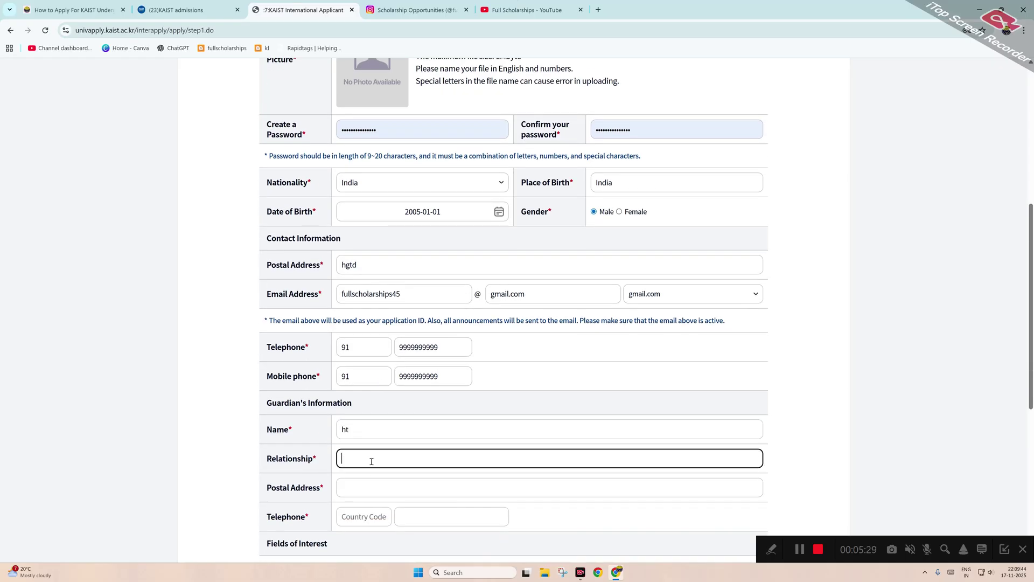
text(uyuy)
click(369, 489)
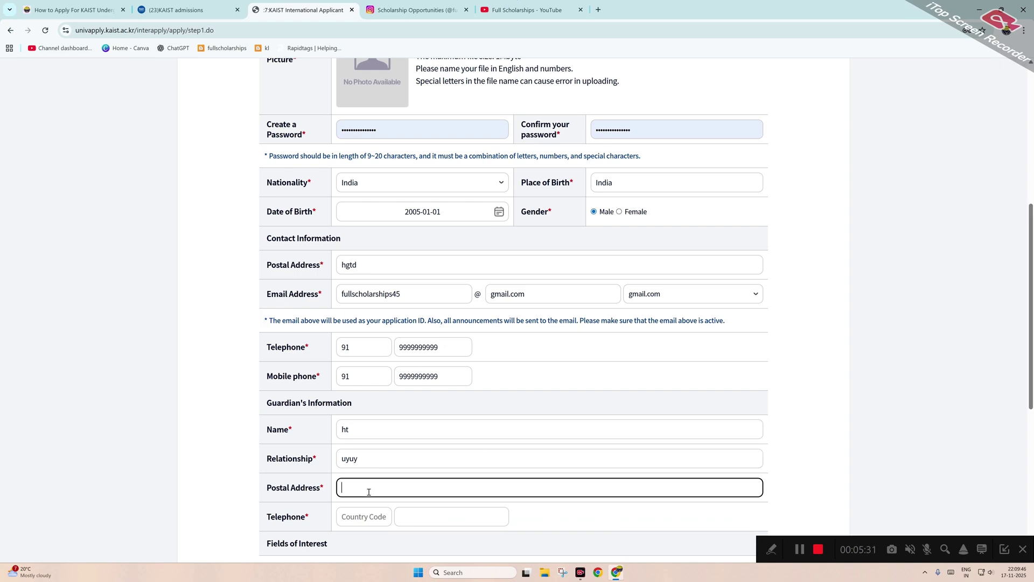
text(utytyfru7)
click(363, 520)
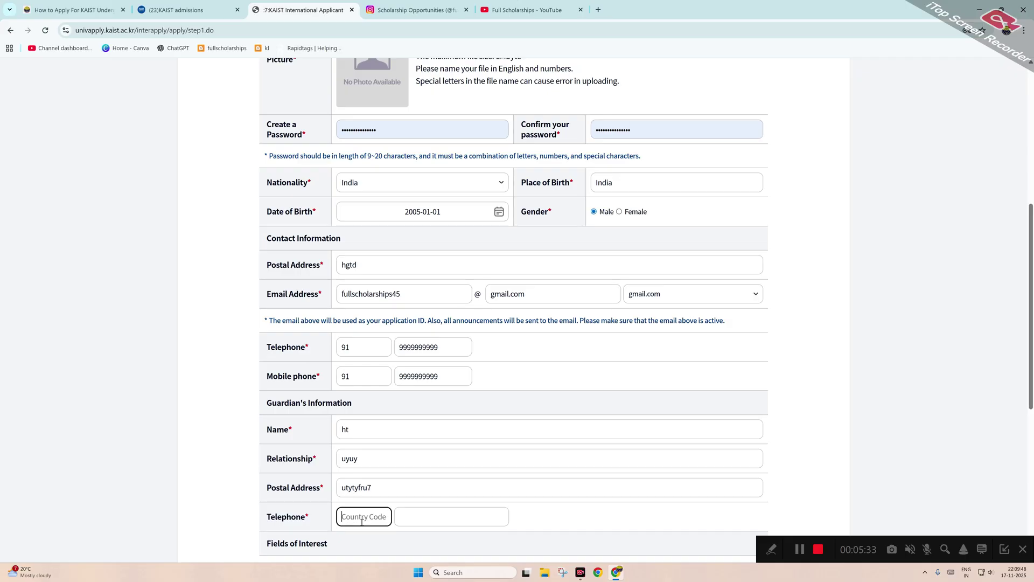
text(91)
click(407, 515)
Enter the guardian's phone number and choose Mathematical Sciences as the field of interest.
text(999999999)
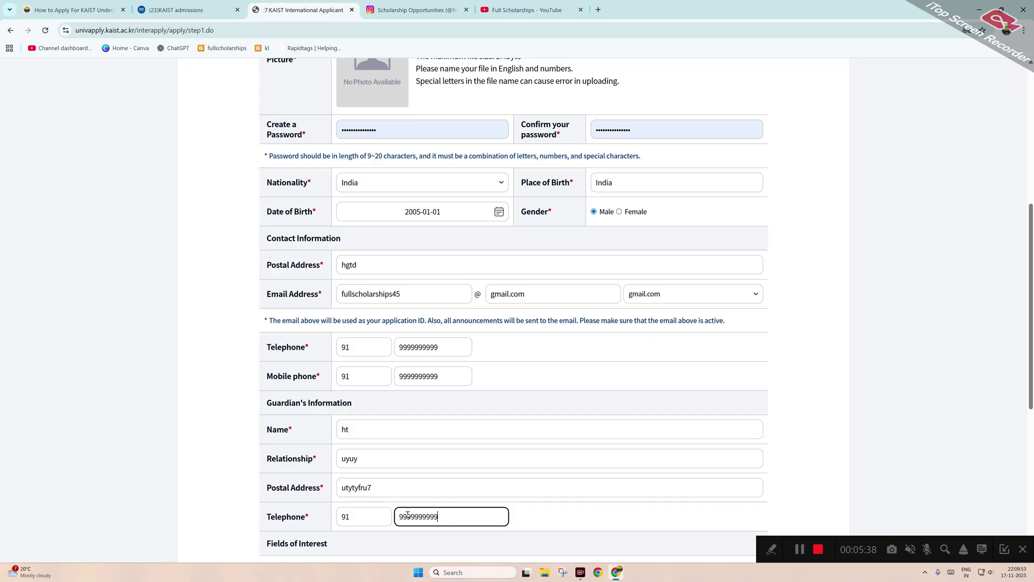
scroll(408, 515, down, 3)
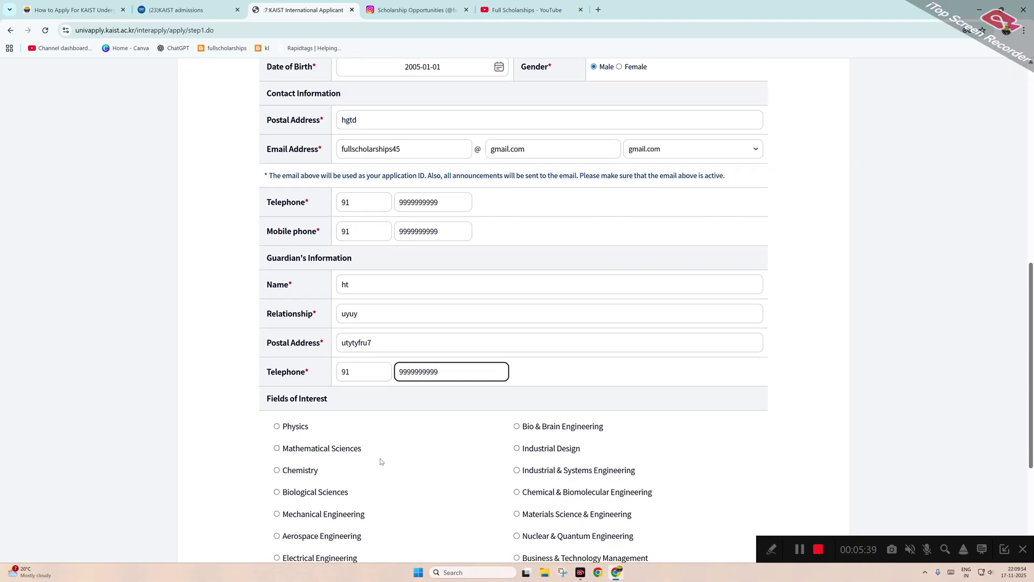
scroll(396, 481, down, 3)
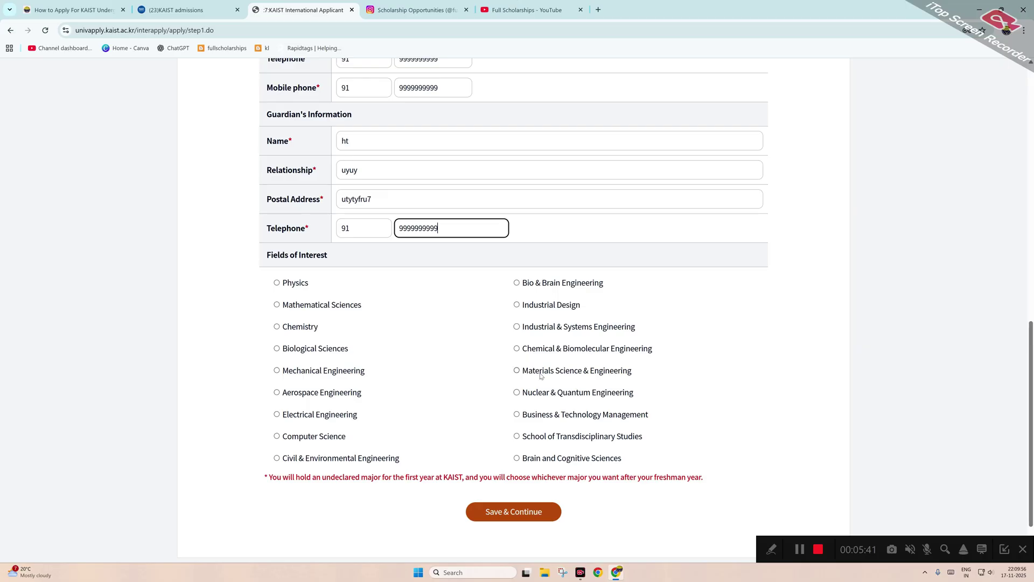
click(291, 284)
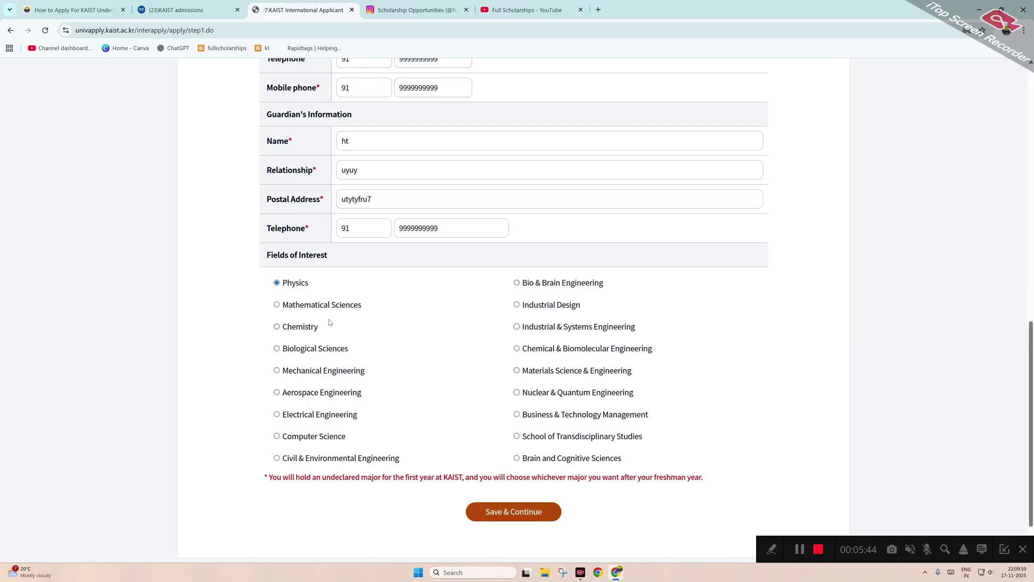
Upload the applicant photo after the missing-photo warning and save Step 1 to reach Step 2.
click(530, 518)
click(600, 89)
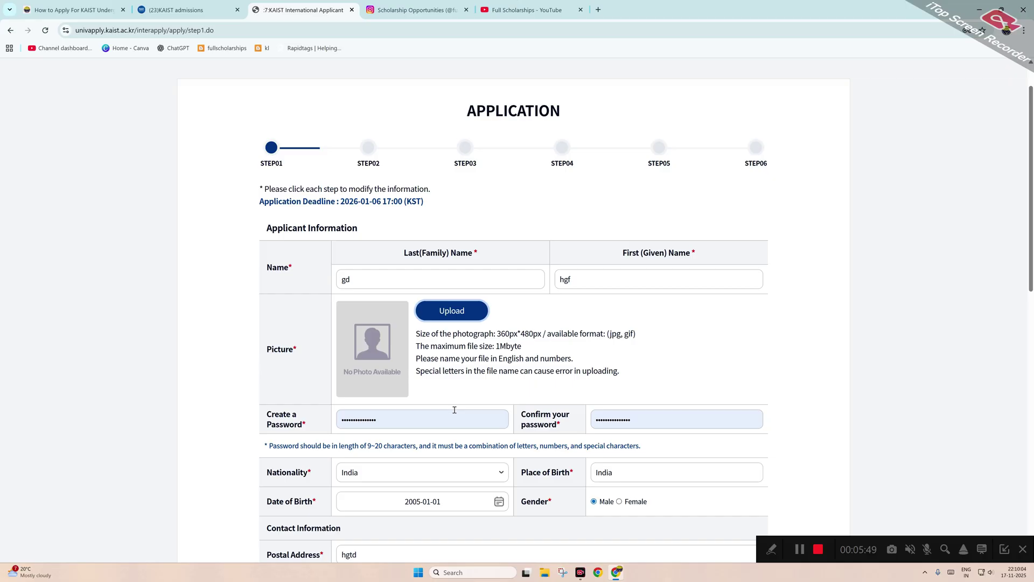
click(800, 549)
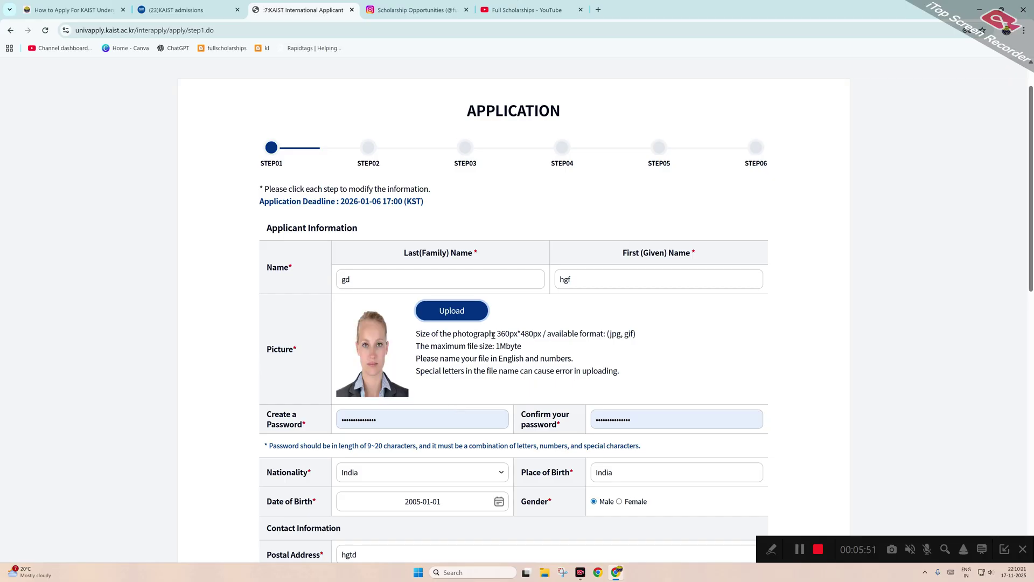
scroll(535, 343, down, 15)
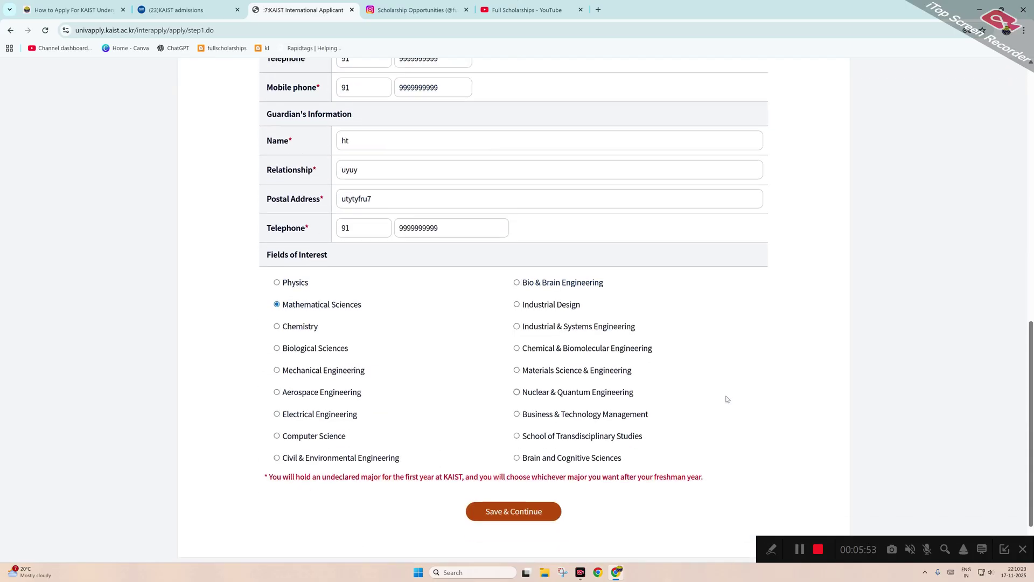
click(531, 446)
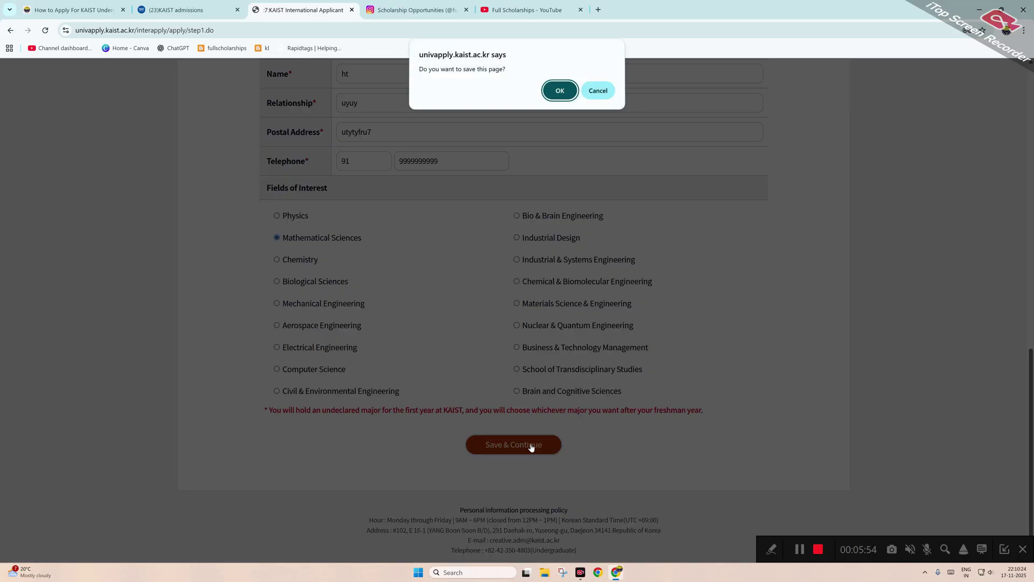
click(560, 90)
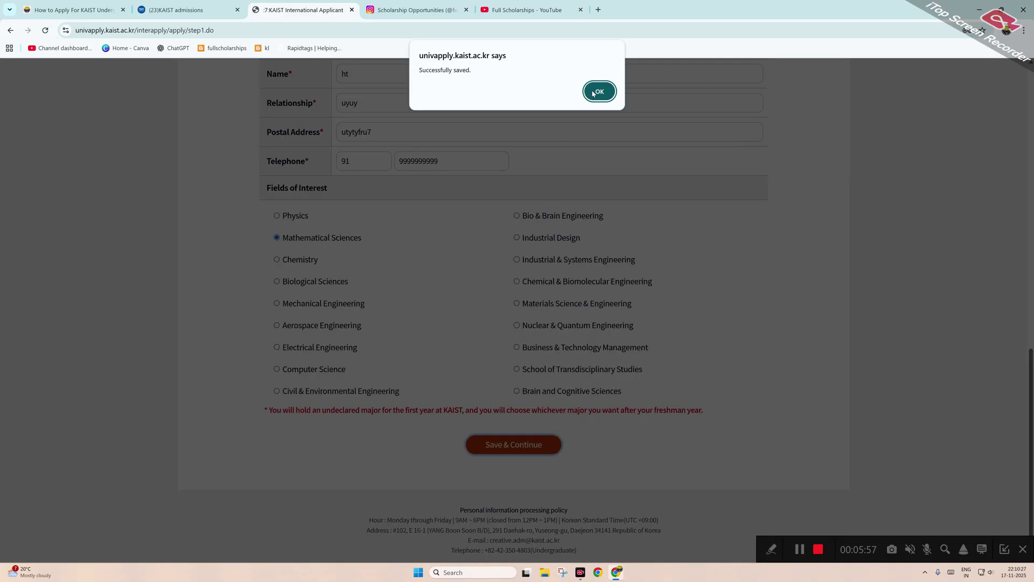
click(599, 89)
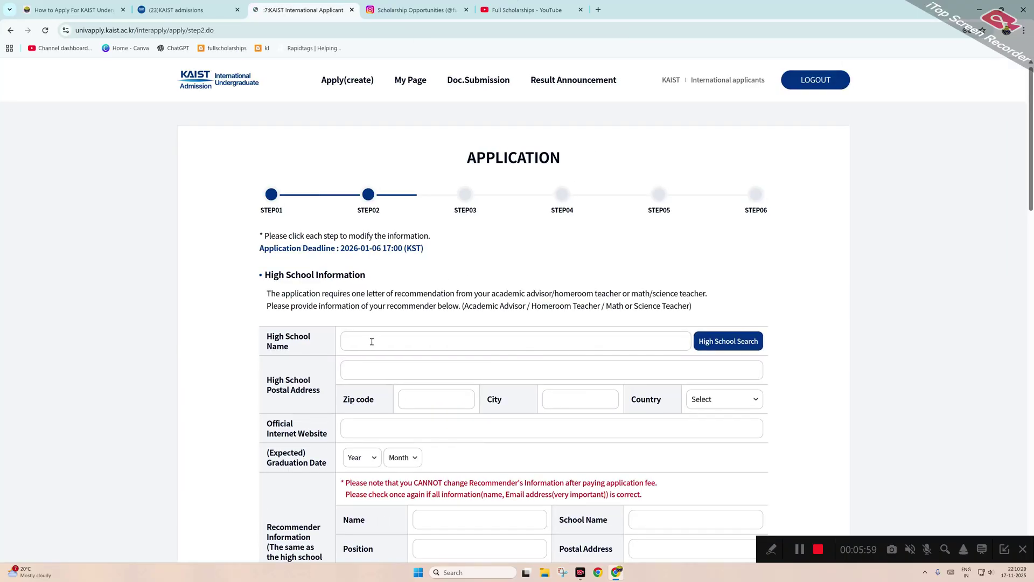
In the high school search, filter by continent Asia and country India.
click(626, 341)
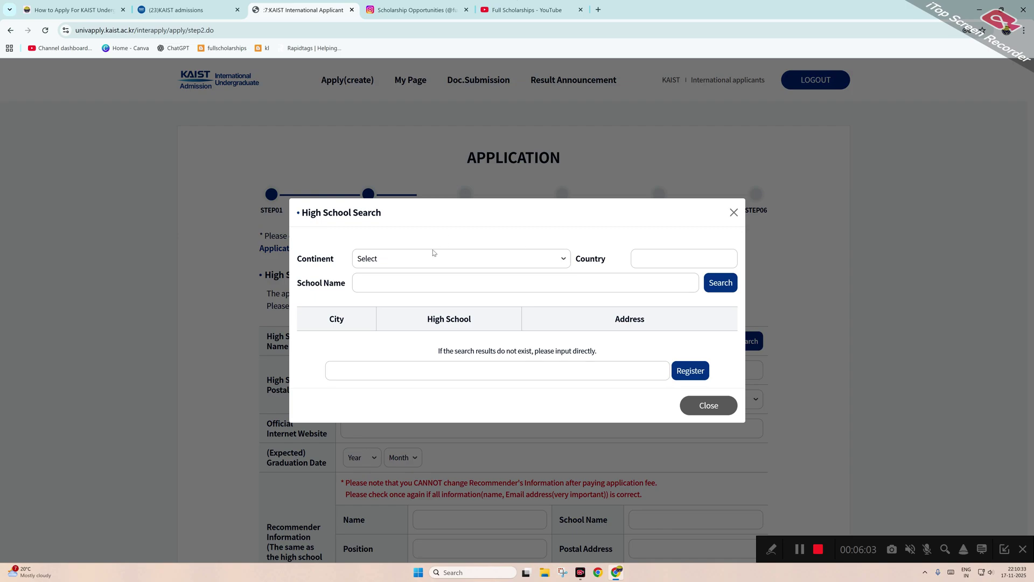
click(433, 258)
click(405, 315)
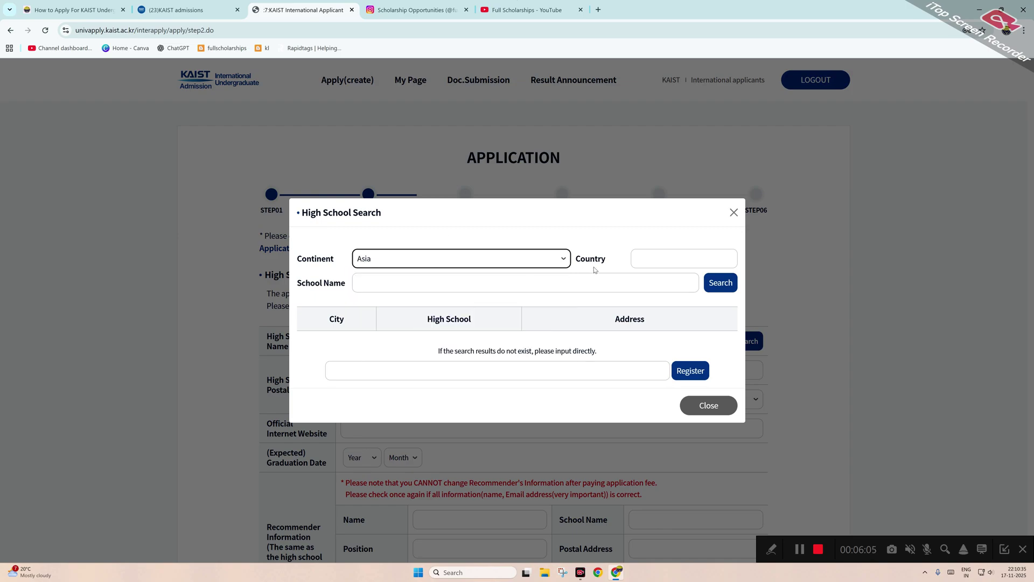
click(653, 258)
text(indi)
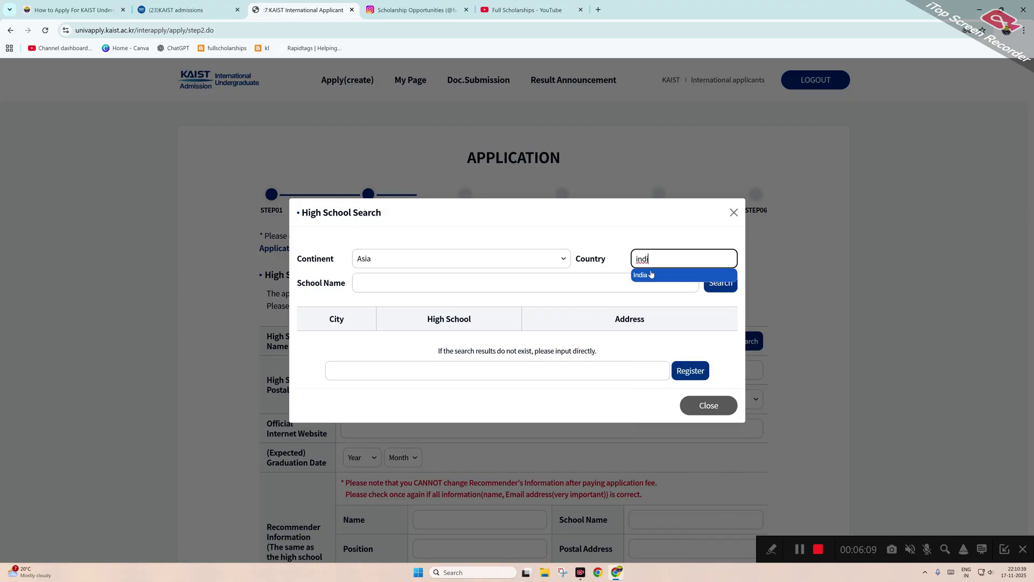
click(641, 275)
Search 'delhi' and select The British School, New Delhi as the high school.
click(552, 286)
text(de)
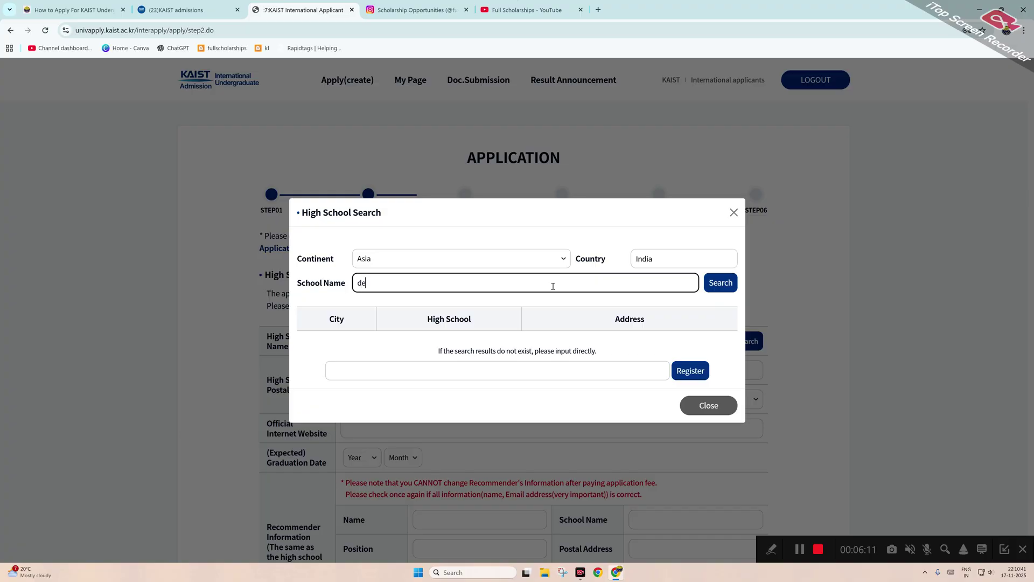
text(lhi)
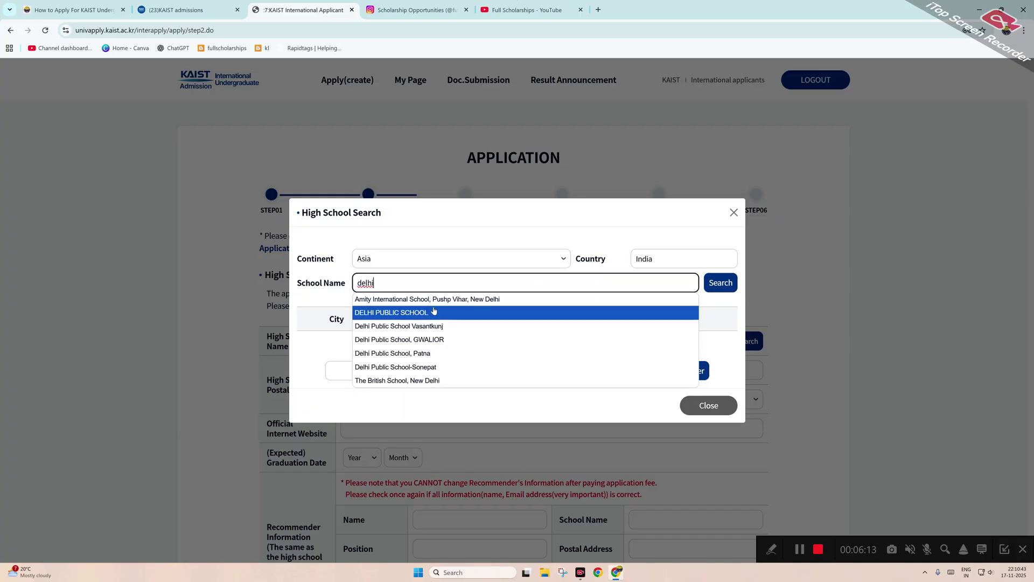
click(411, 382)
click(720, 283)
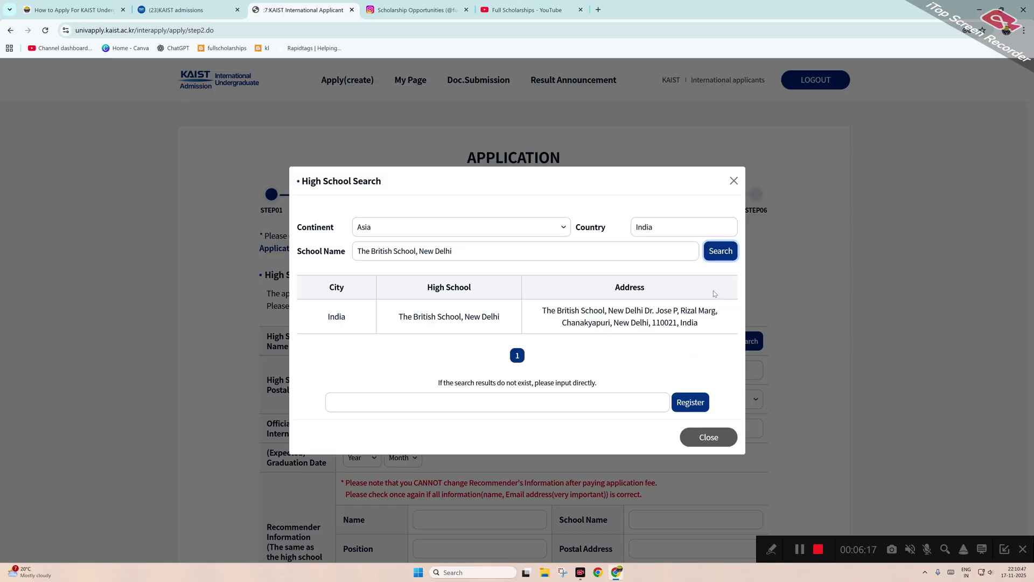
click(500, 328)
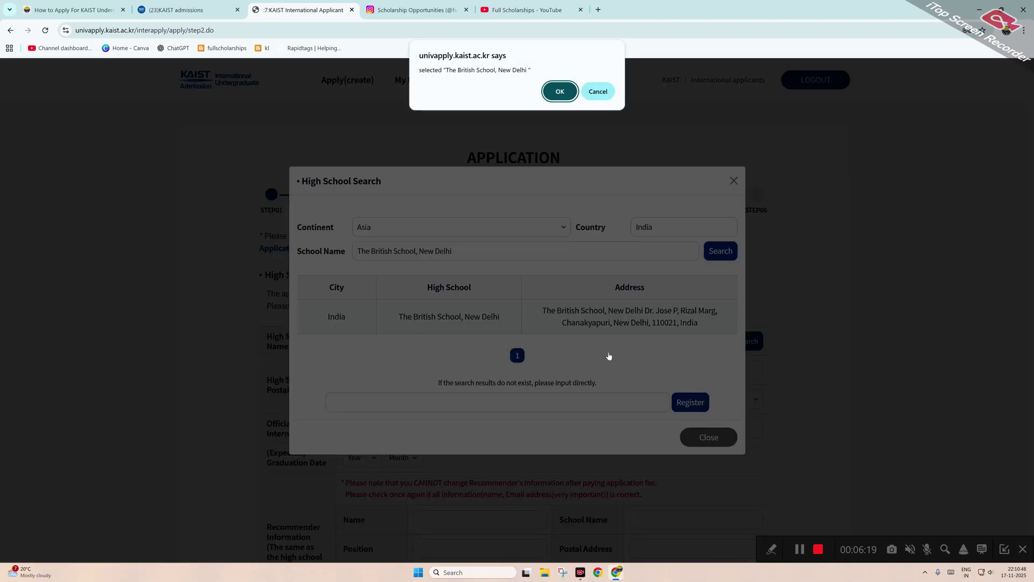
click(560, 90)
scroll(582, 290, down, 2)
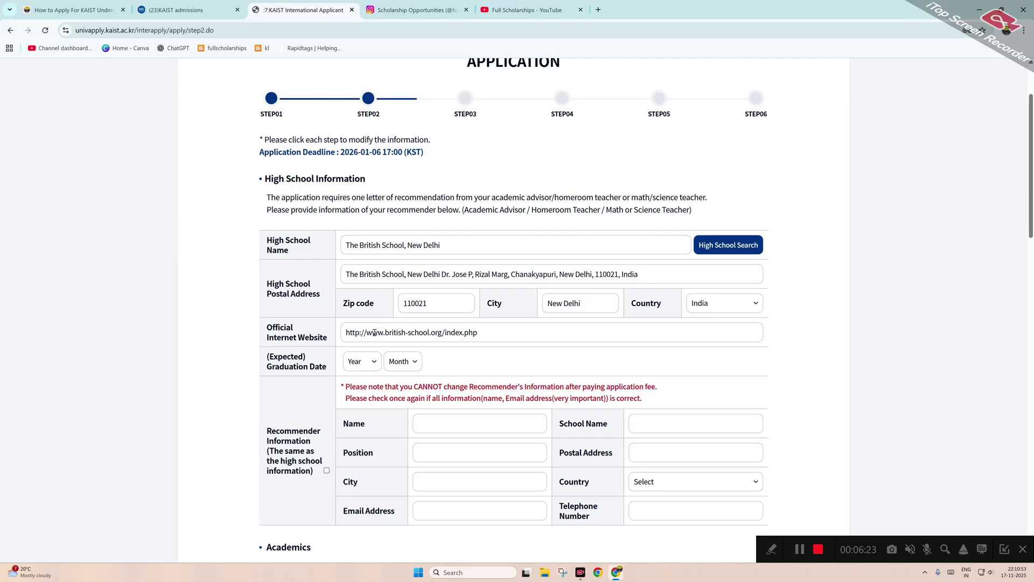
Set the graduation date to 2024-12 and reuse the high school details for the recommender.
click(364, 362)
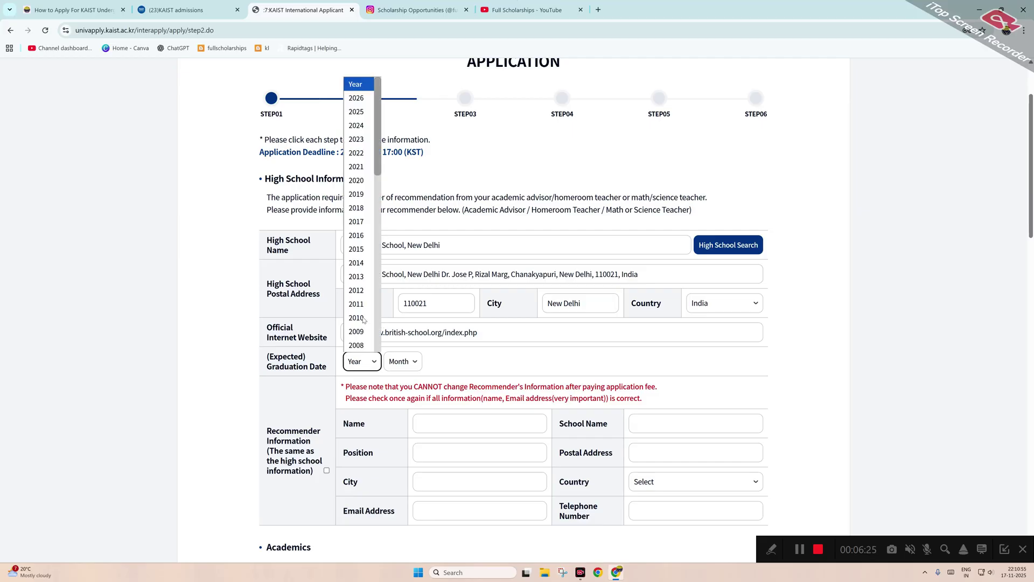
click(356, 125)
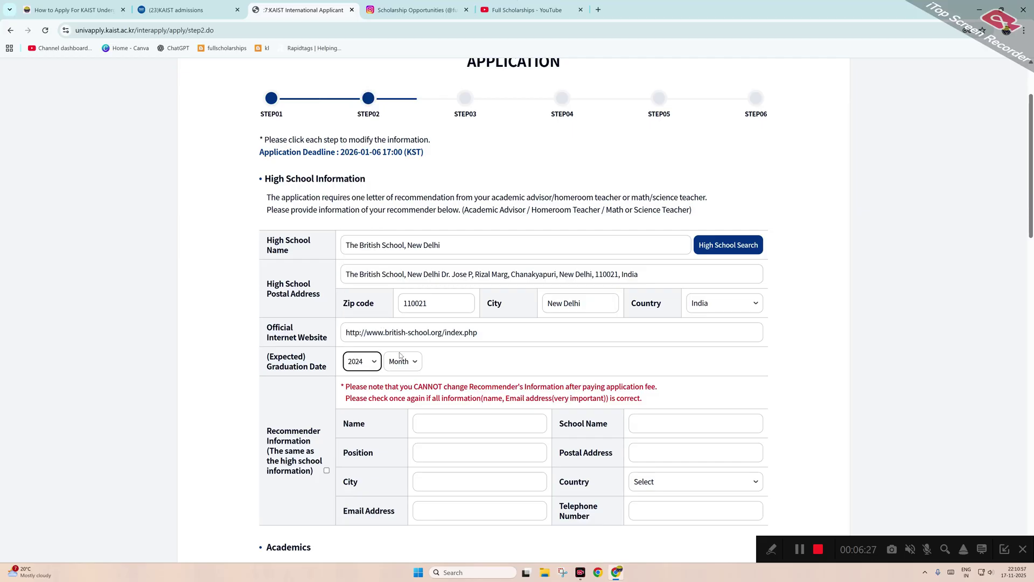
click(401, 361)
click(401, 543)
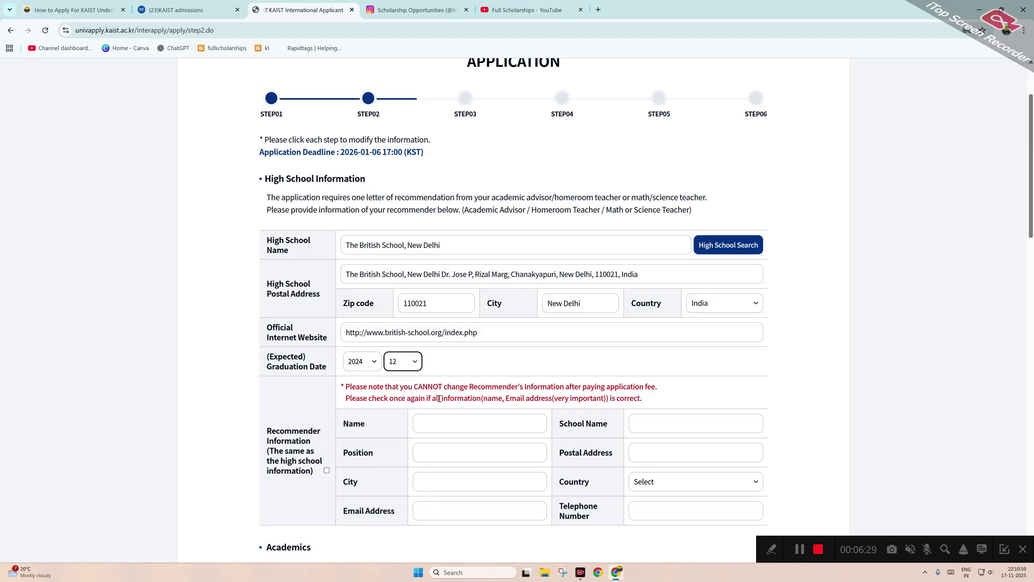
scroll(438, 371, down, 1)
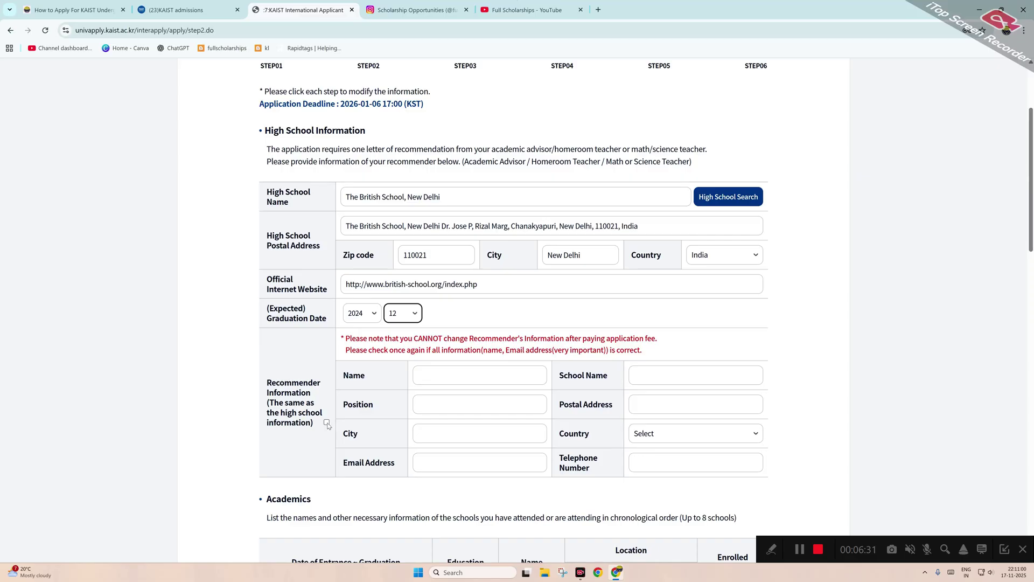
click(326, 422)
Enter the recommender's name, position and e-mail address.
click(423, 374)
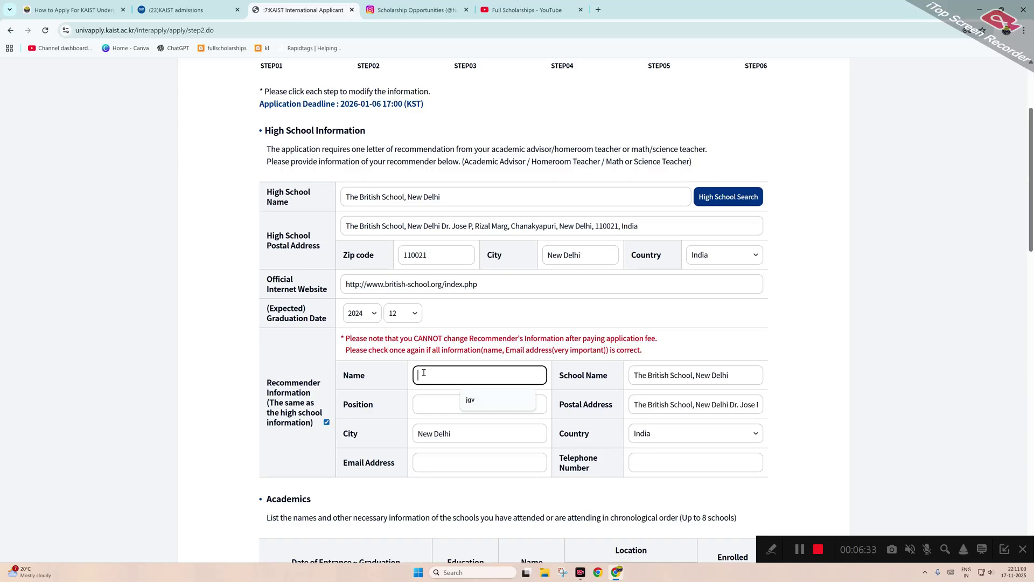
text(hgtd)
click(440, 402)
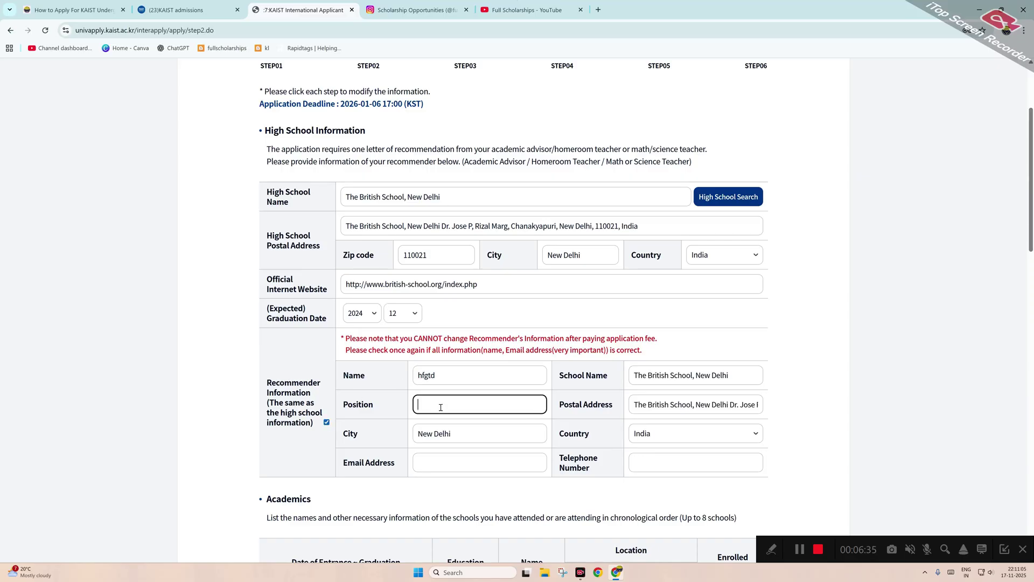
text(jhyfy)
click(466, 467)
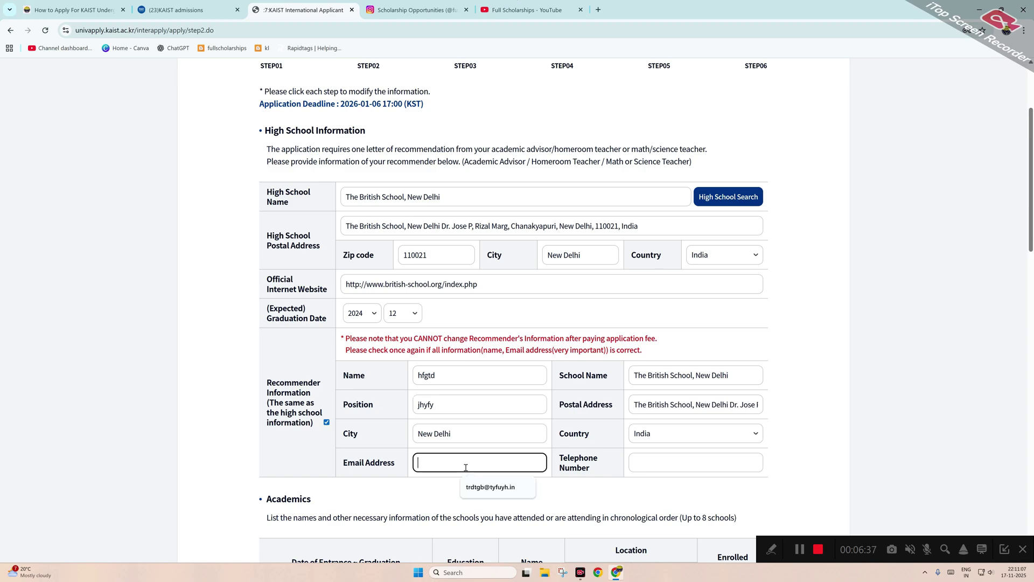
text(jytuygukfg@ytfgk.in)
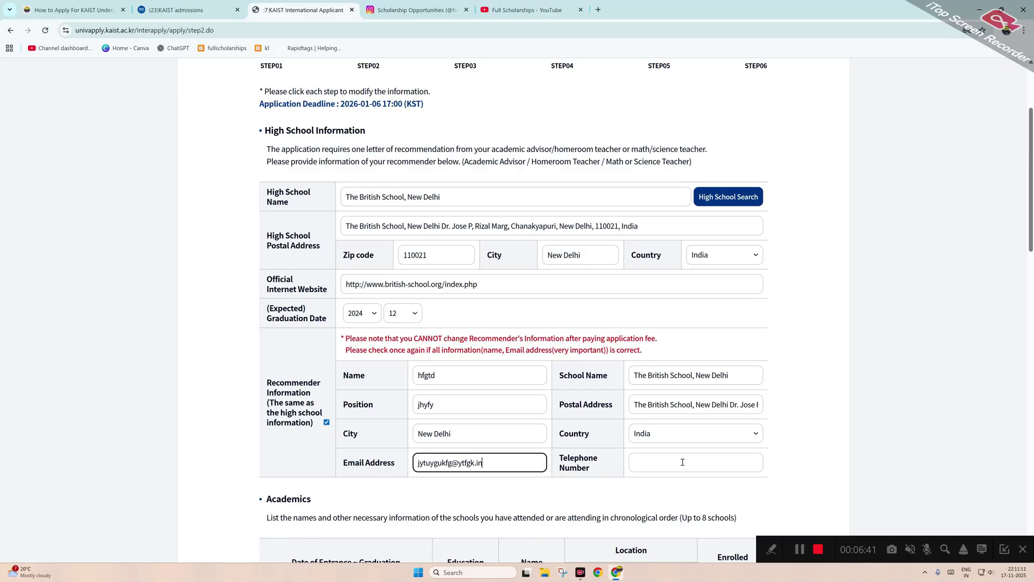
click(683, 462)
Enter the recommender's telephone number and claim the English proficiency test exemption.
text(9999999999)
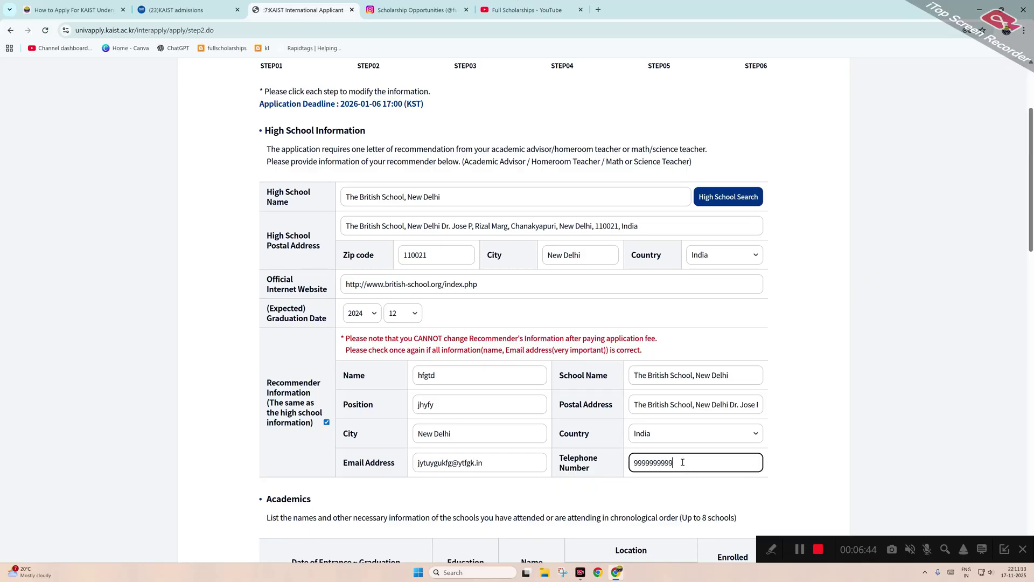
scroll(673, 447, down, 5)
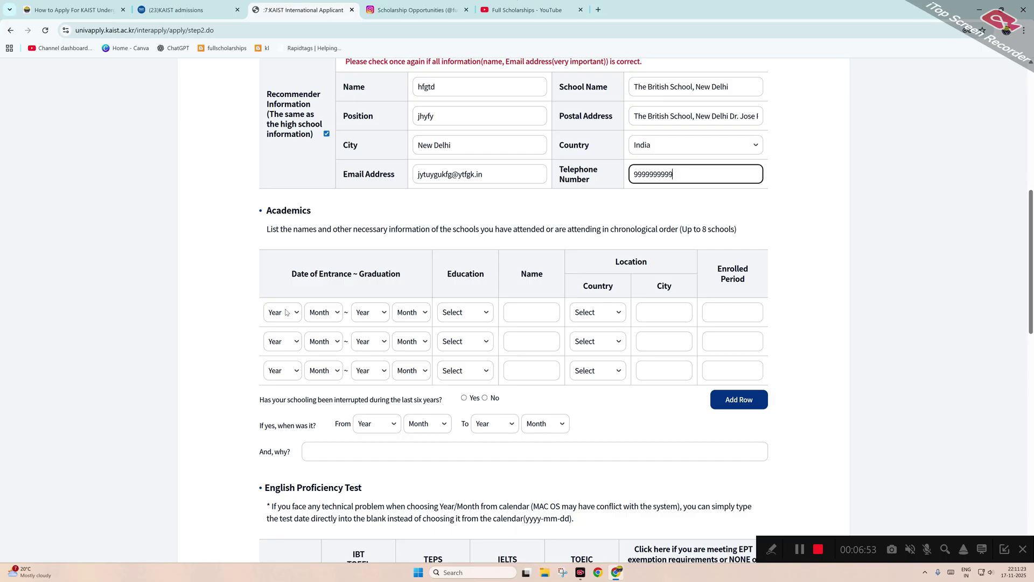
scroll(286, 313, up, 3)
scroll(307, 327, down, 6)
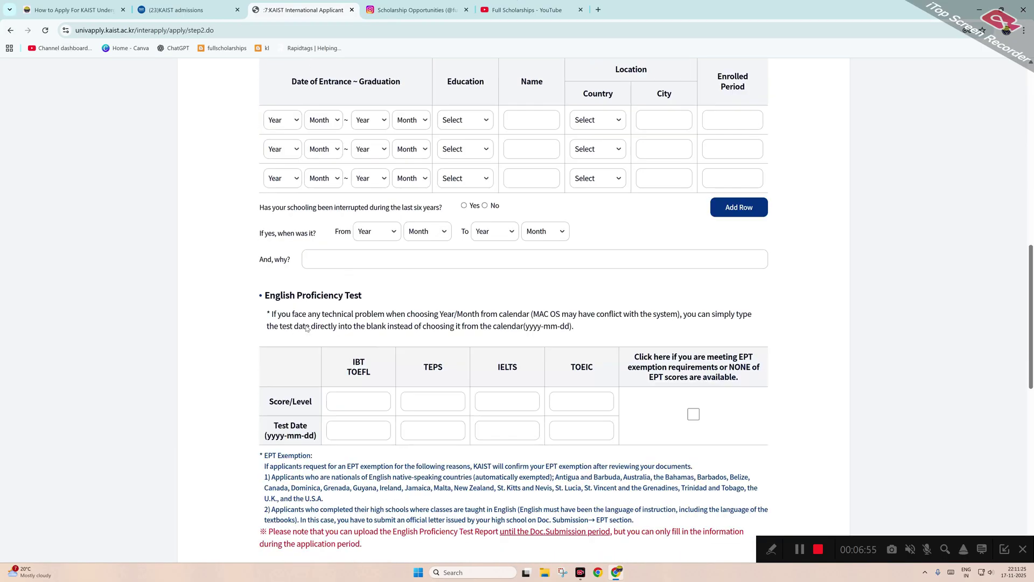
scroll(344, 280, up, 2)
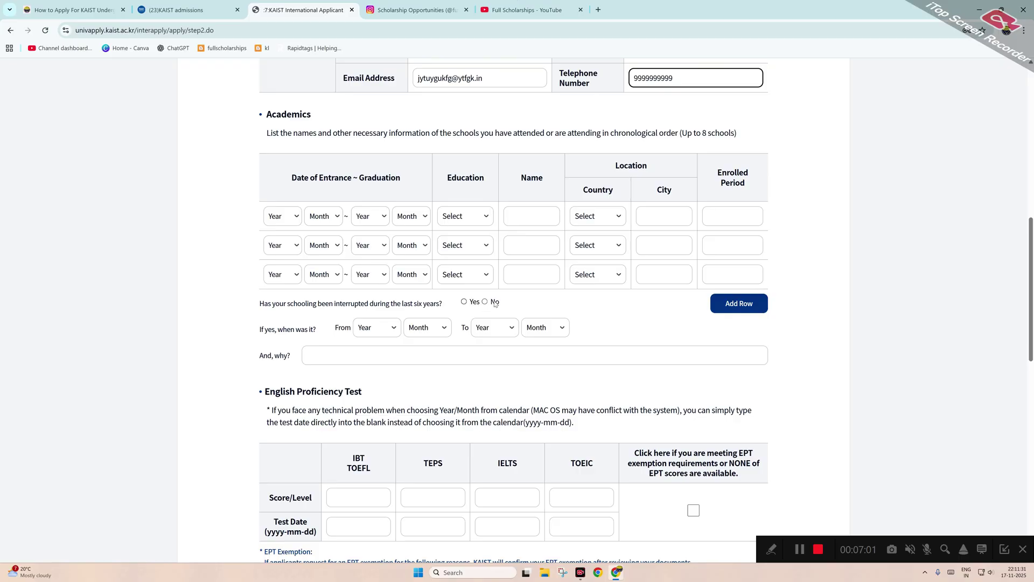
scroll(484, 302, down, 3)
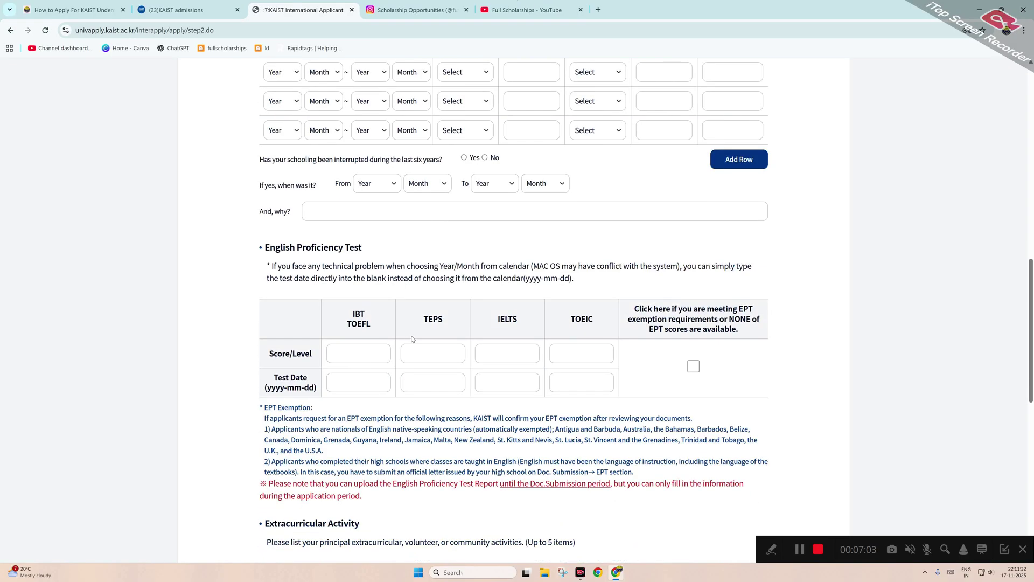
scroll(401, 344, down, 1)
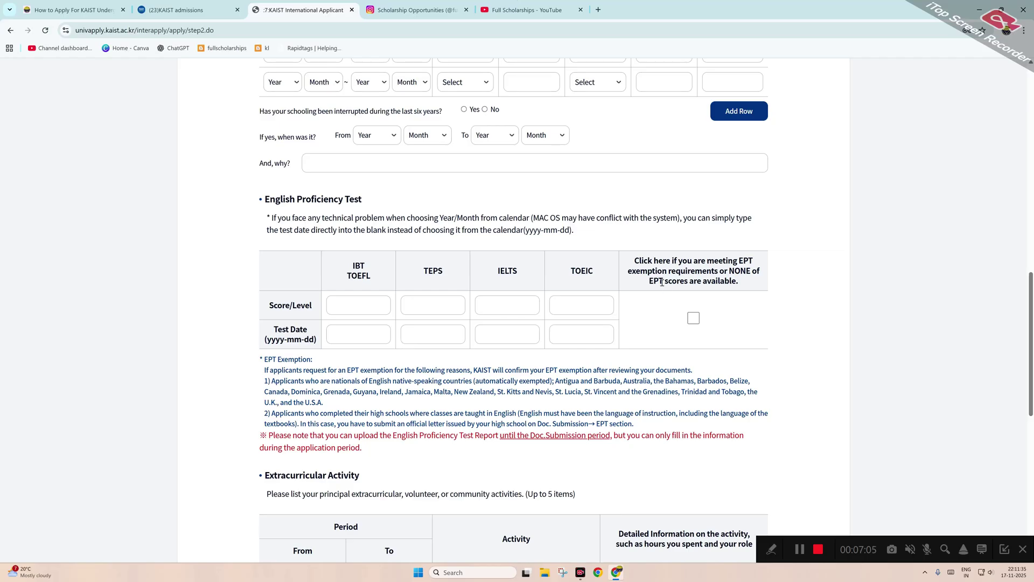
click(693, 318)
Attempt Save & Continue, which raises the Academic Education required alert.
scroll(335, 366, down, 3)
scroll(335, 370, down, 5)
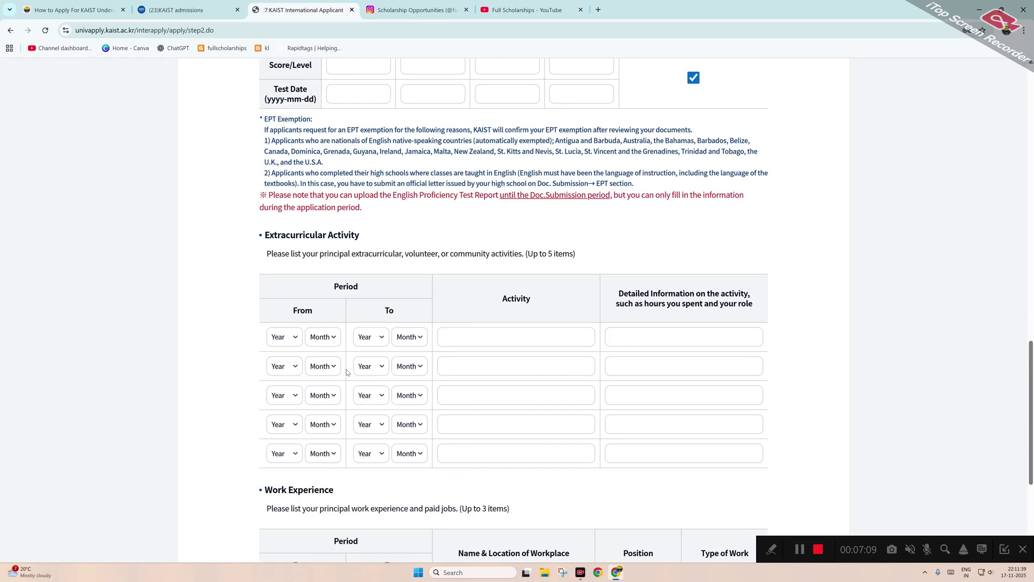
scroll(493, 409, down, 2)
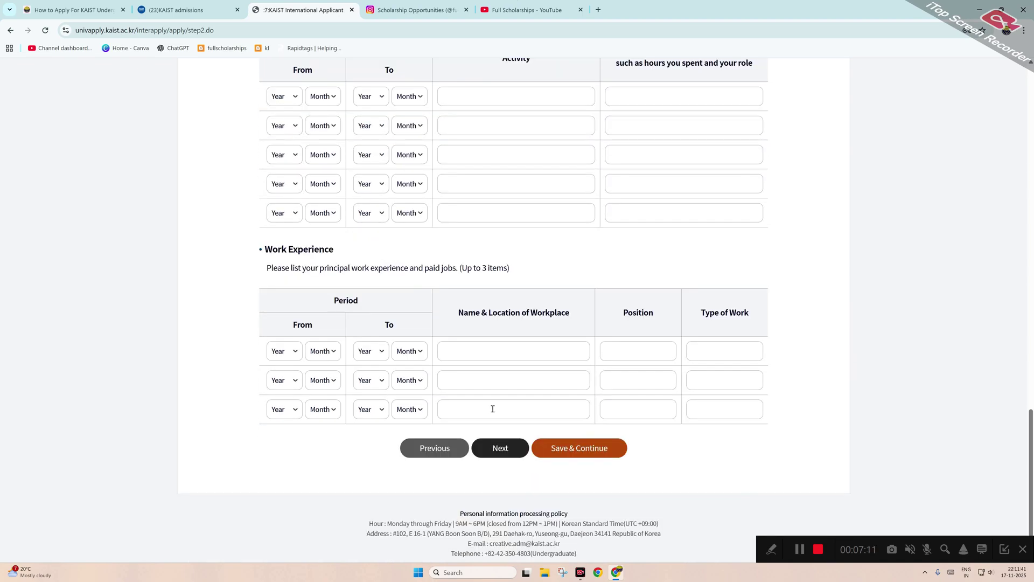
click(574, 450)
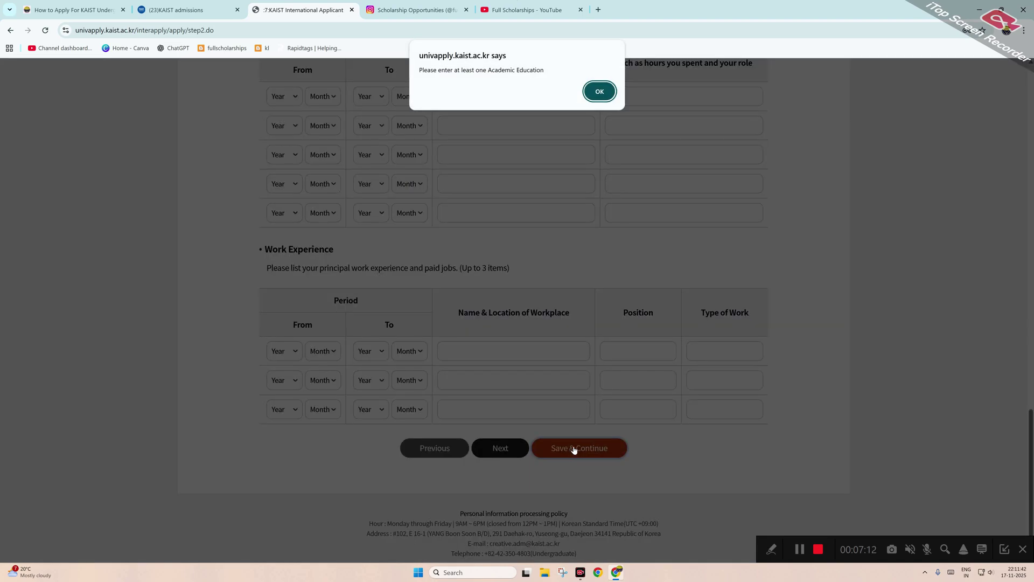
Dismiss the alert and give the first Academics row dates 2020/12 to 2024/12.
click(600, 92)
click(293, 311)
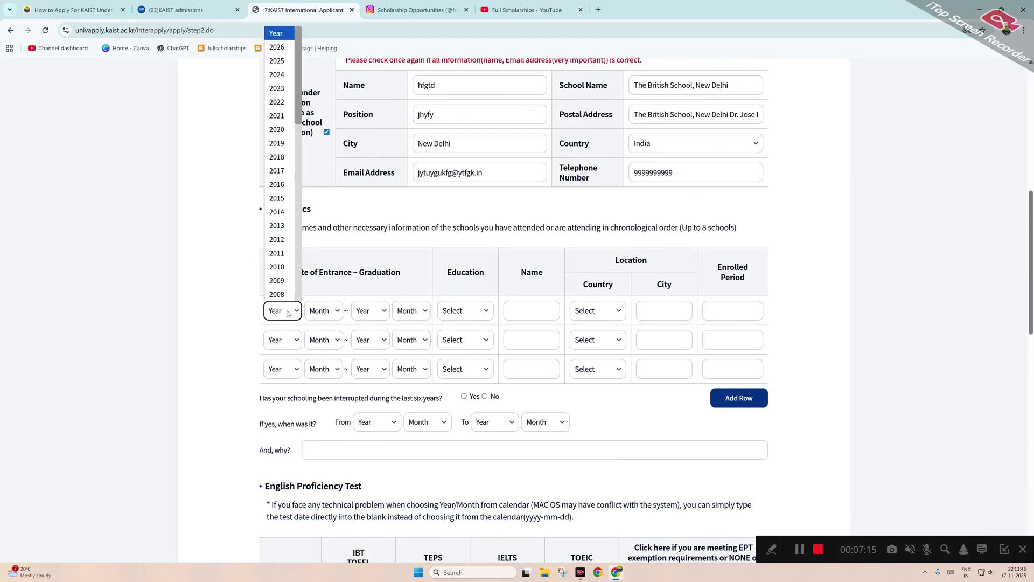
click(285, 74)
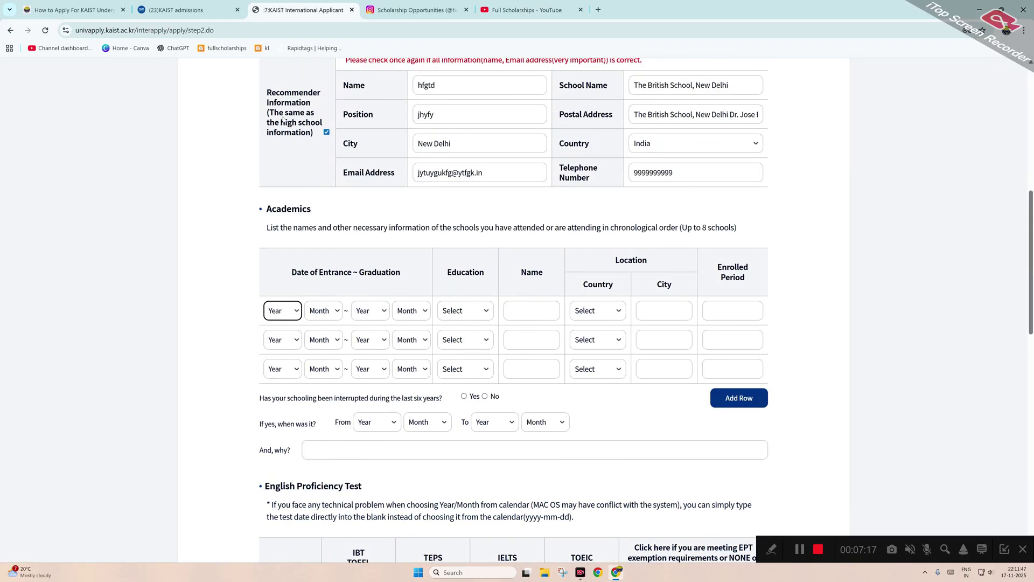
click(321, 316)
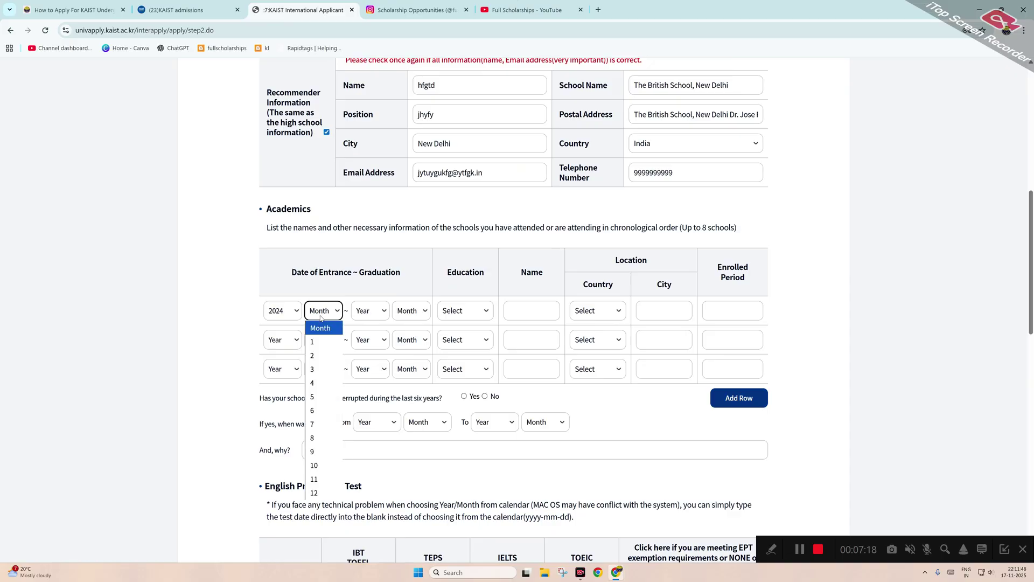
click(328, 481)
click(364, 317)
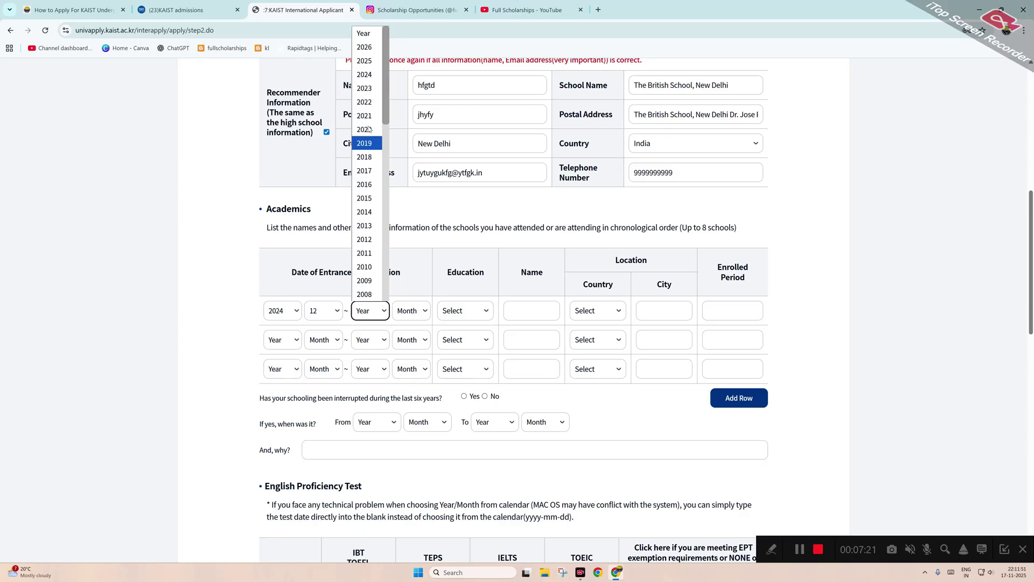
click(366, 76)
click(289, 306)
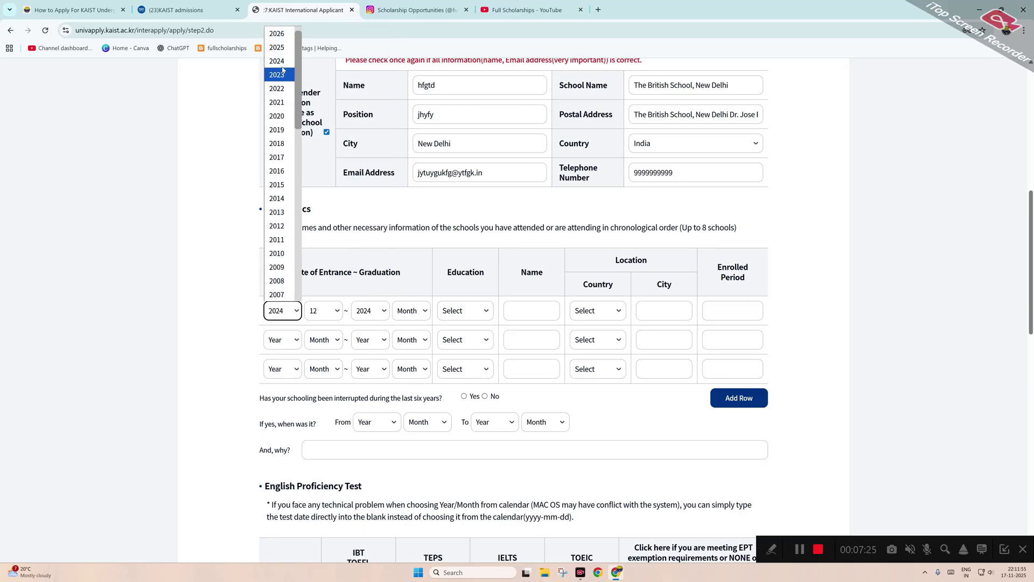
click(277, 116)
click(412, 311)
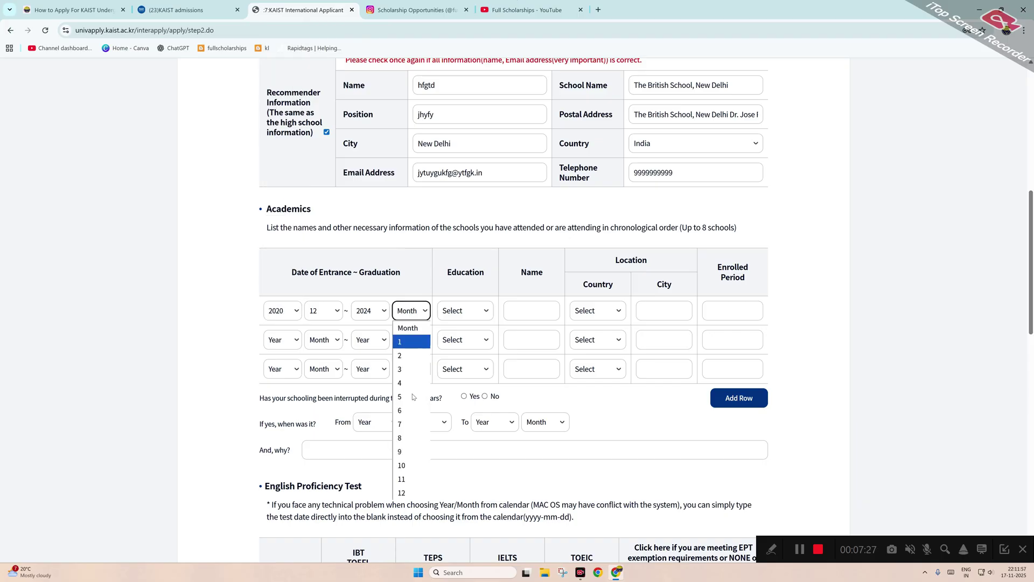
click(406, 490)
Mark the first school as High School named hgfd, in India, city gfd.
click(469, 312)
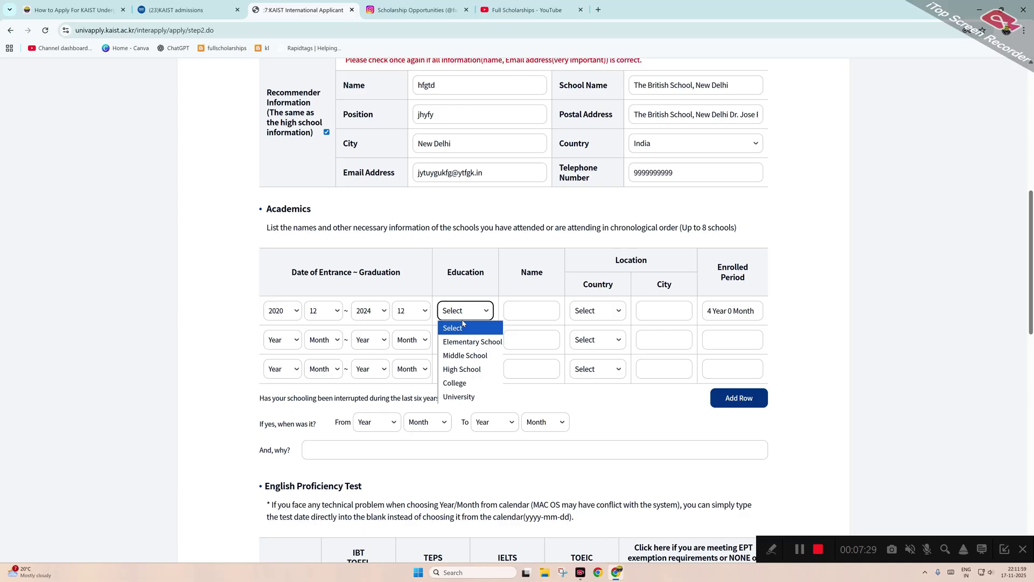
click(462, 369)
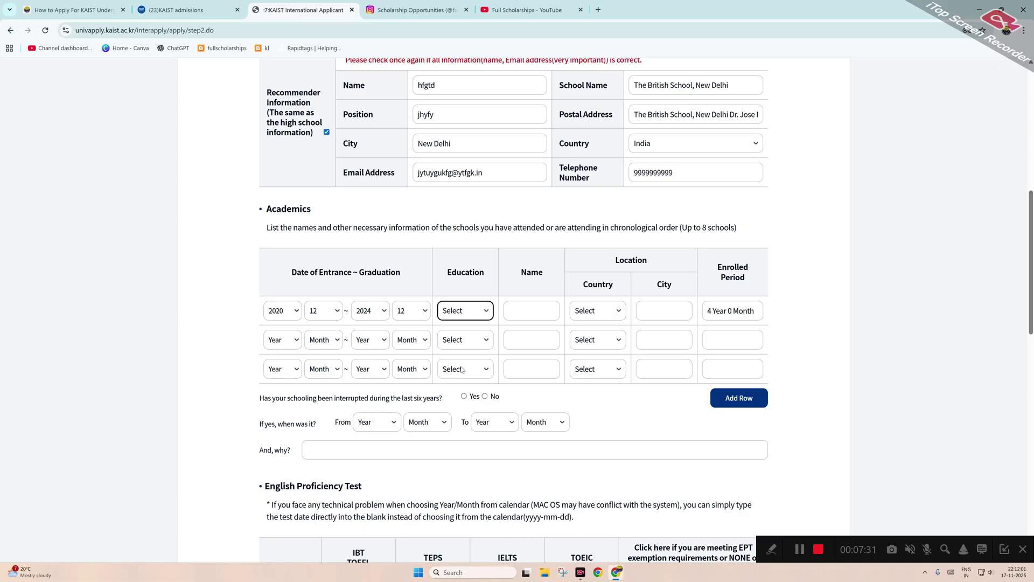
click(532, 311)
text(hgfd)
click(596, 311)
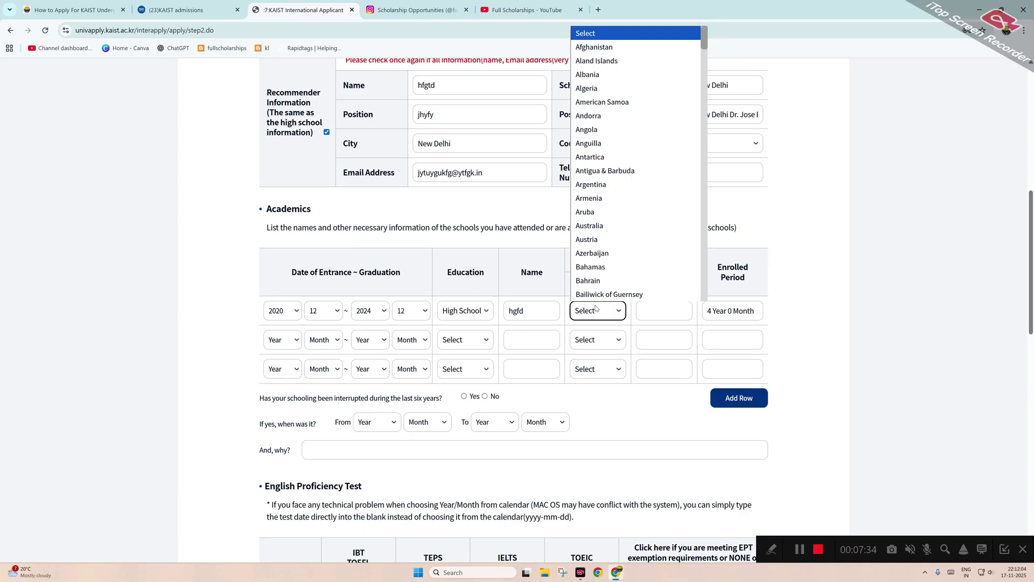
key(i)
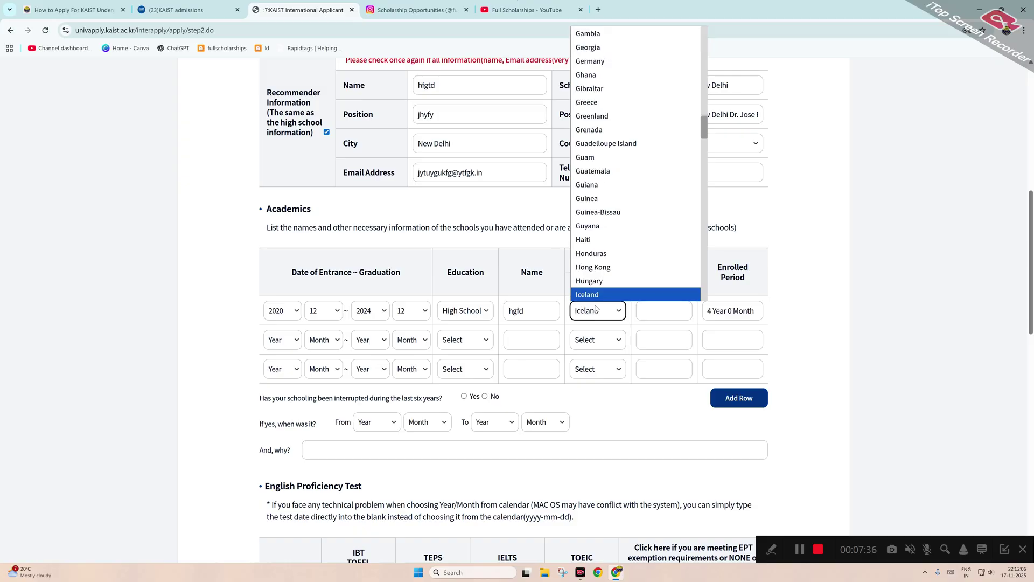
scroll(596, 219, down, 3)
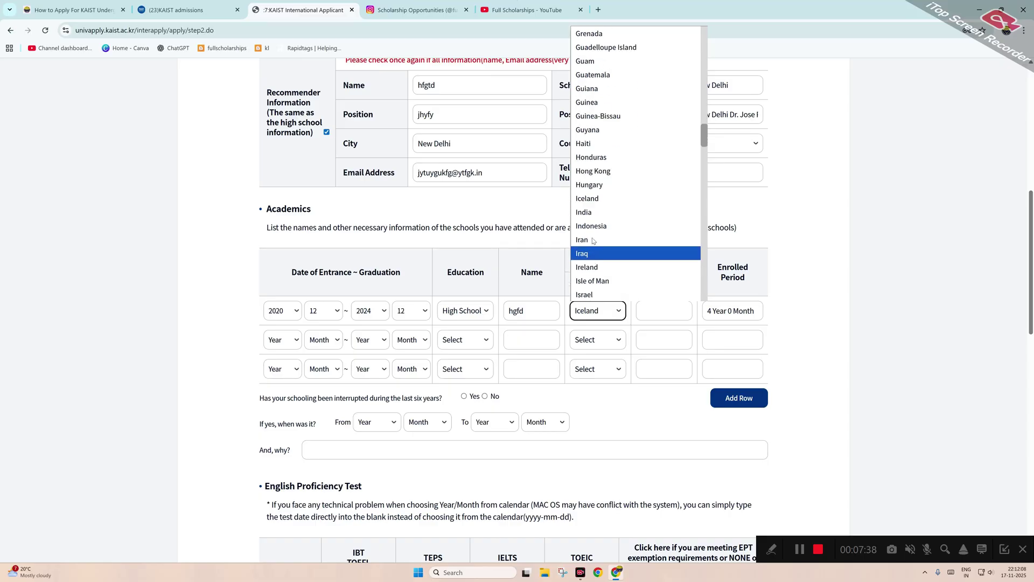
click(596, 213)
click(669, 309)
text(gfd)
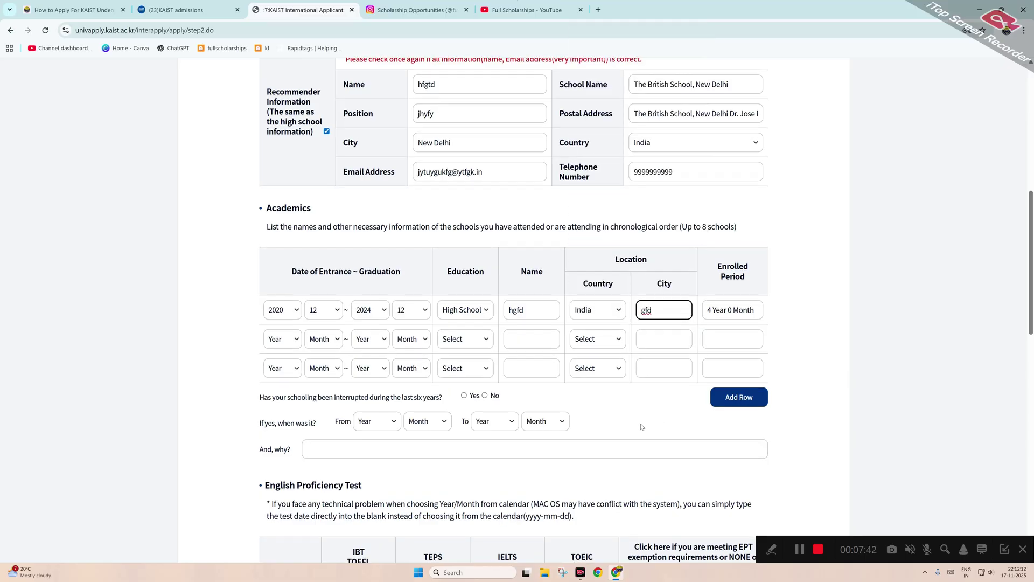
scroll(641, 424, down, 10)
scroll(617, 439, down, 3)
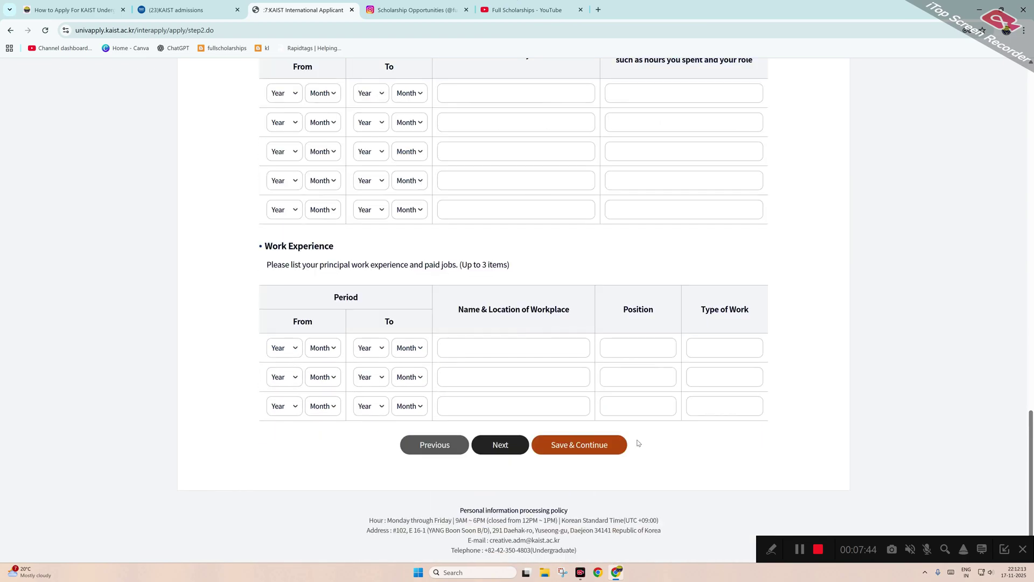
Retry saving, dismiss the warning, and date the second Academics row 2018/12 to 2020/1.
click(587, 447)
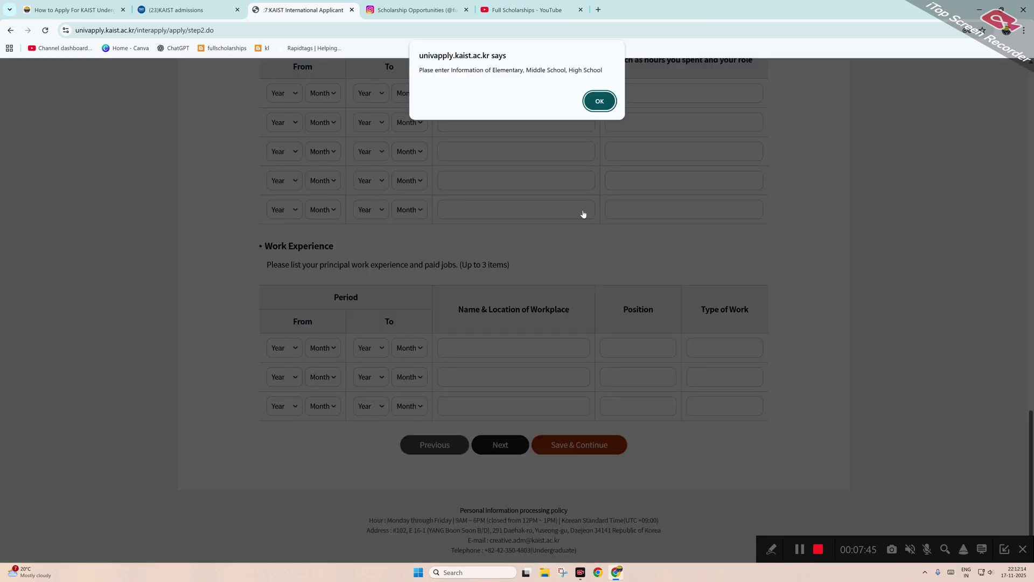
click(595, 102)
scroll(348, 234, up, 7)
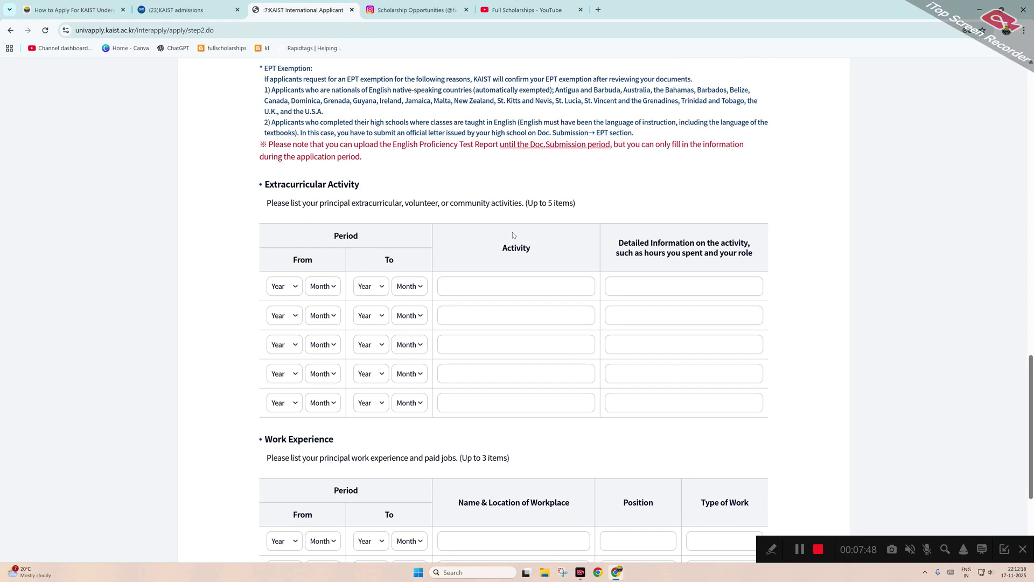
scroll(347, 233, up, 6)
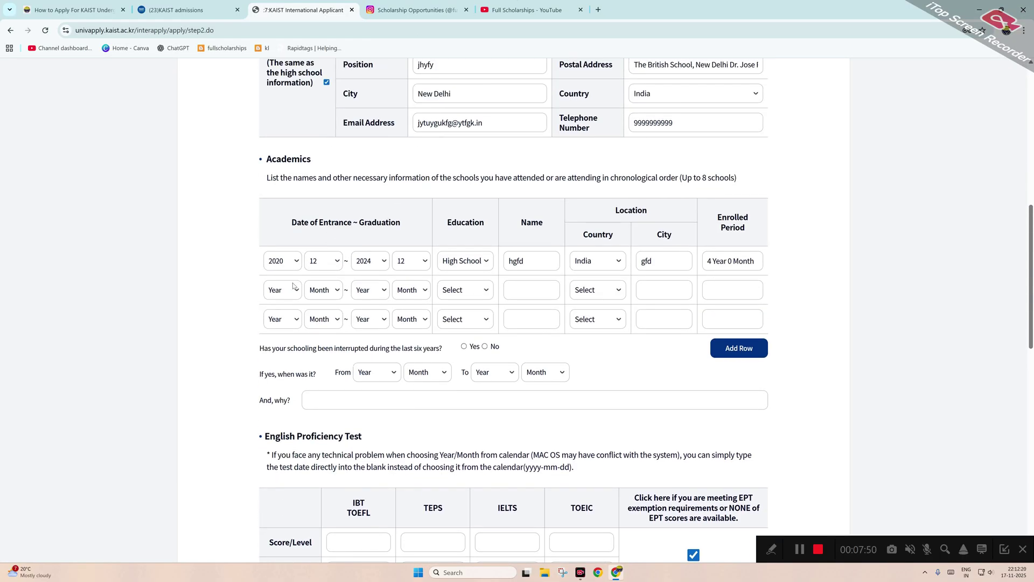
click(280, 289)
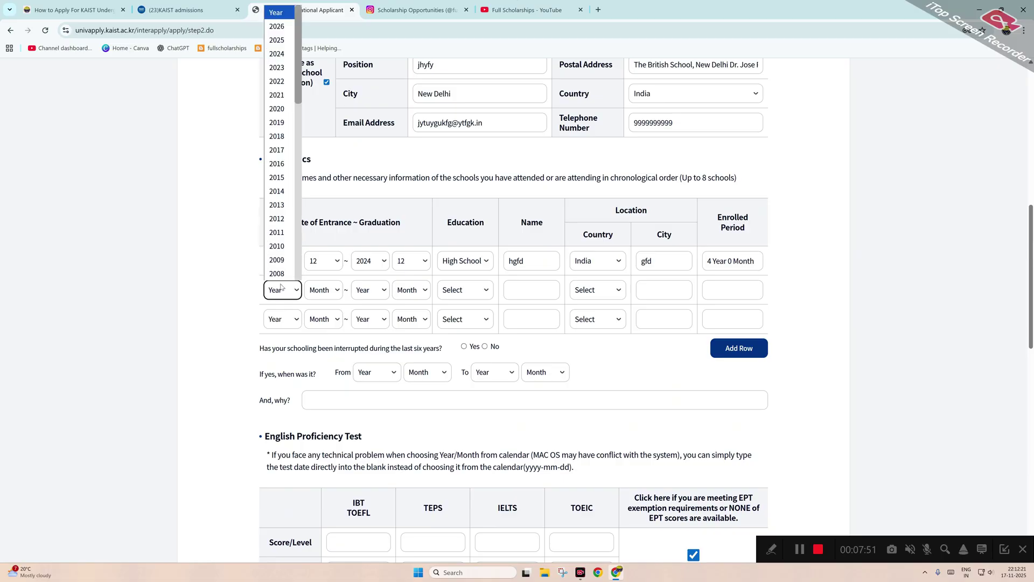
click(278, 137)
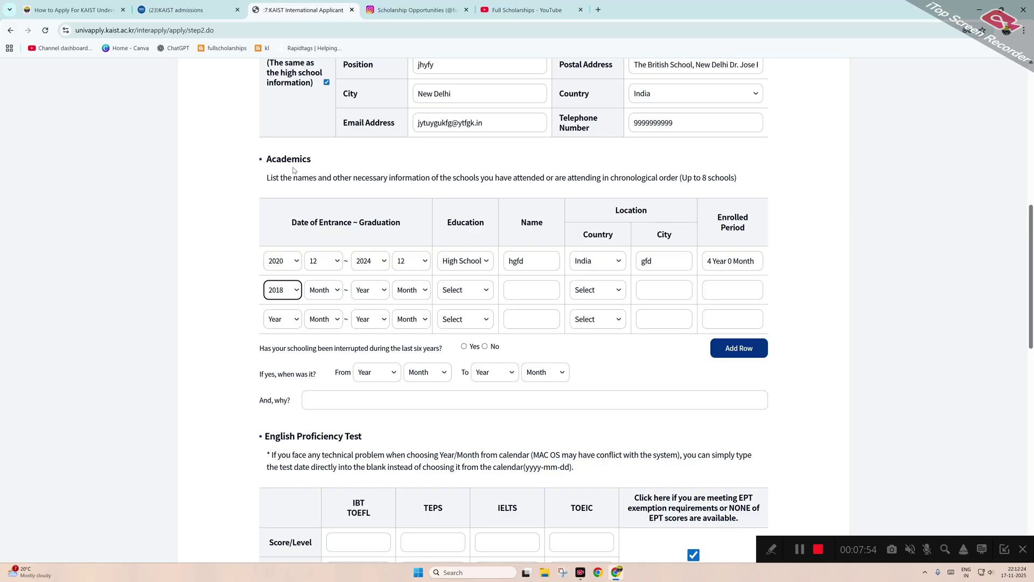
click(327, 292)
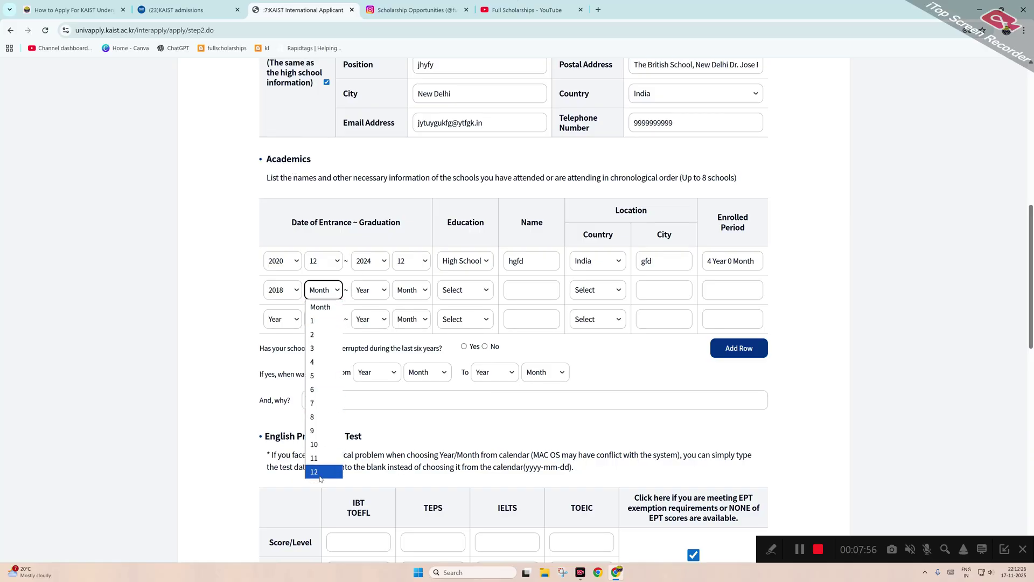
click(325, 472)
click(369, 293)
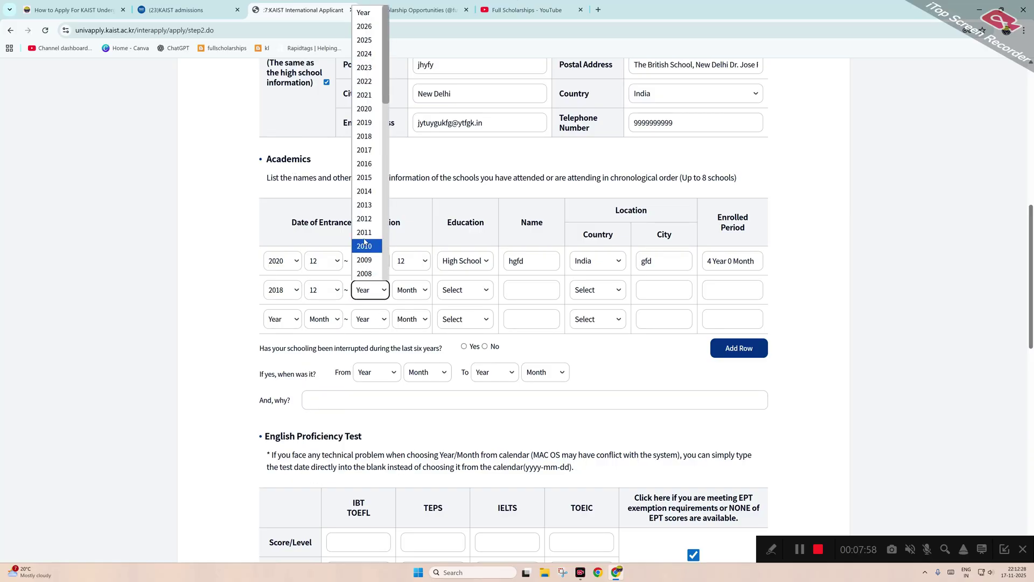
click(364, 108)
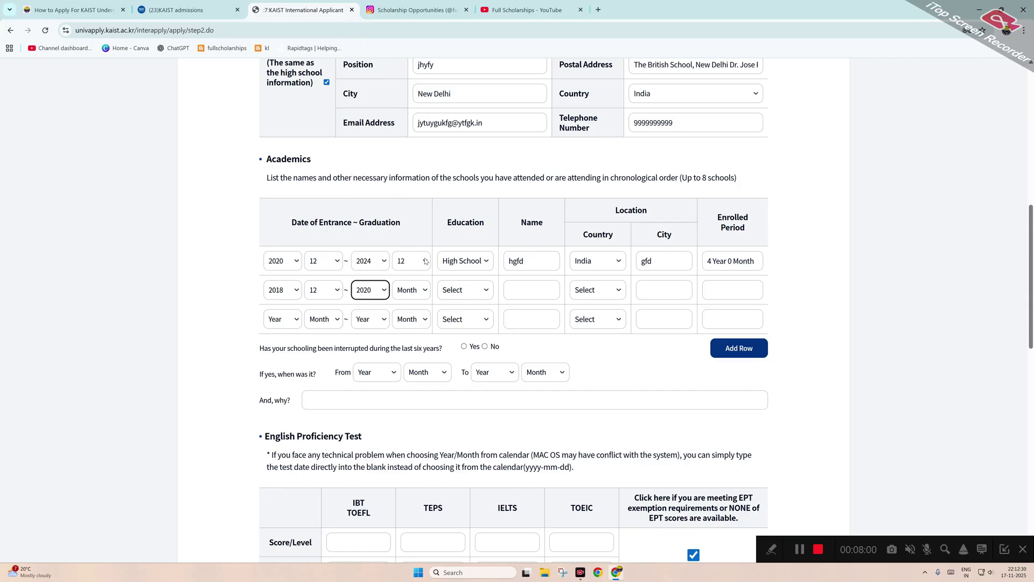
click(407, 290)
click(411, 330)
Make the second school an Elementary School named hgncv in India.
click(455, 293)
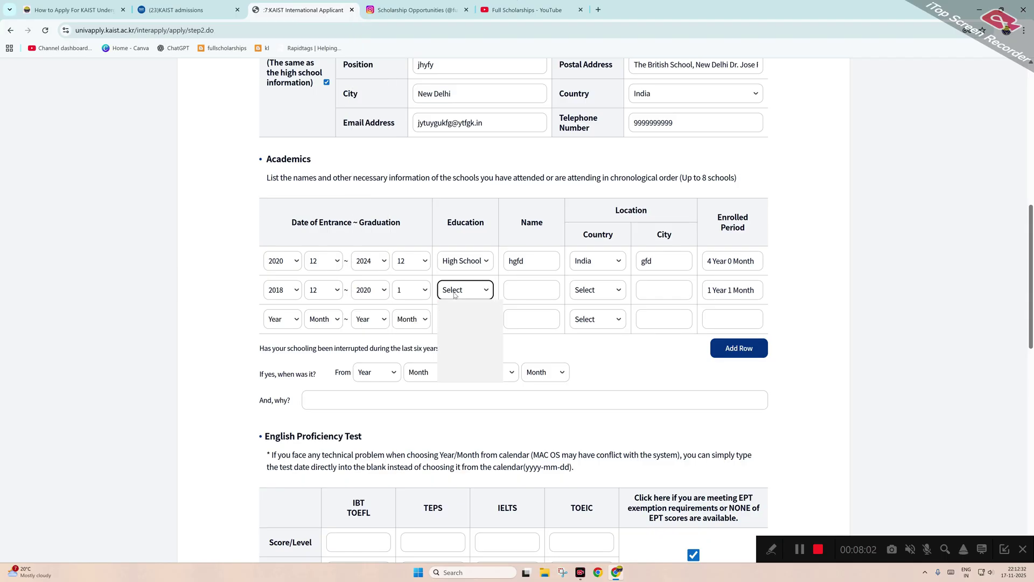
click(458, 325)
click(528, 291)
text(hgncv)
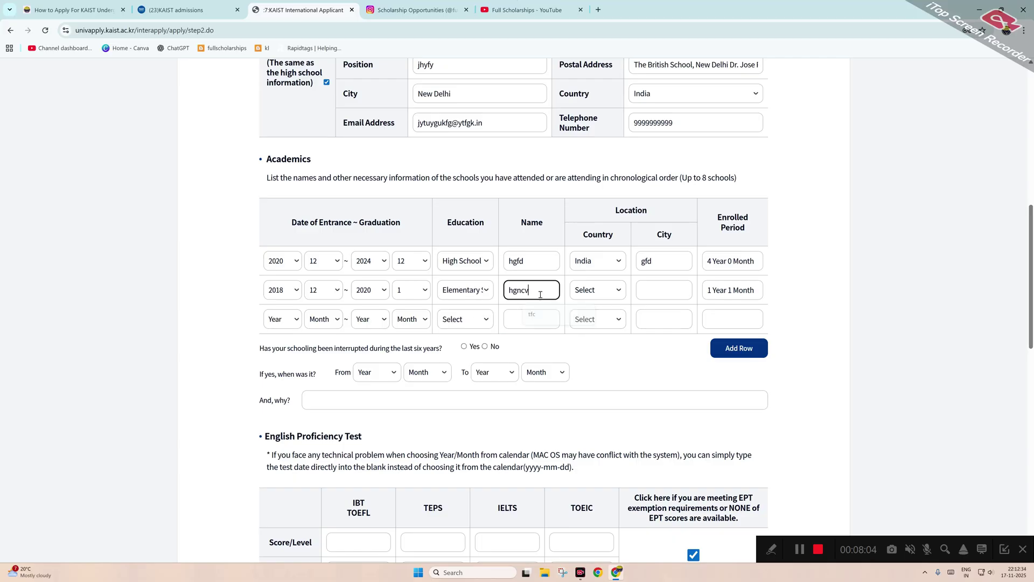
click(592, 299)
text(in)
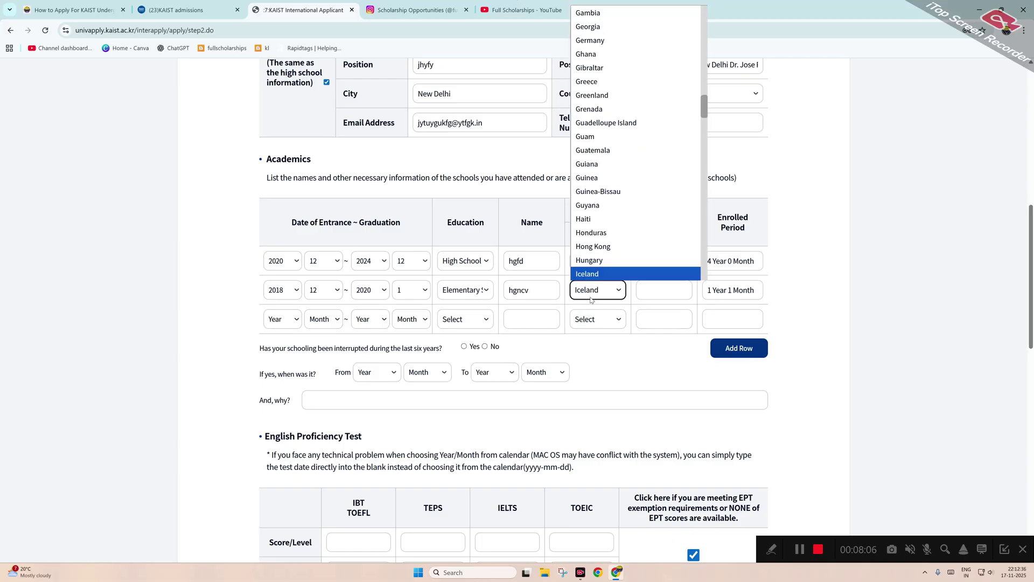
key(Return)
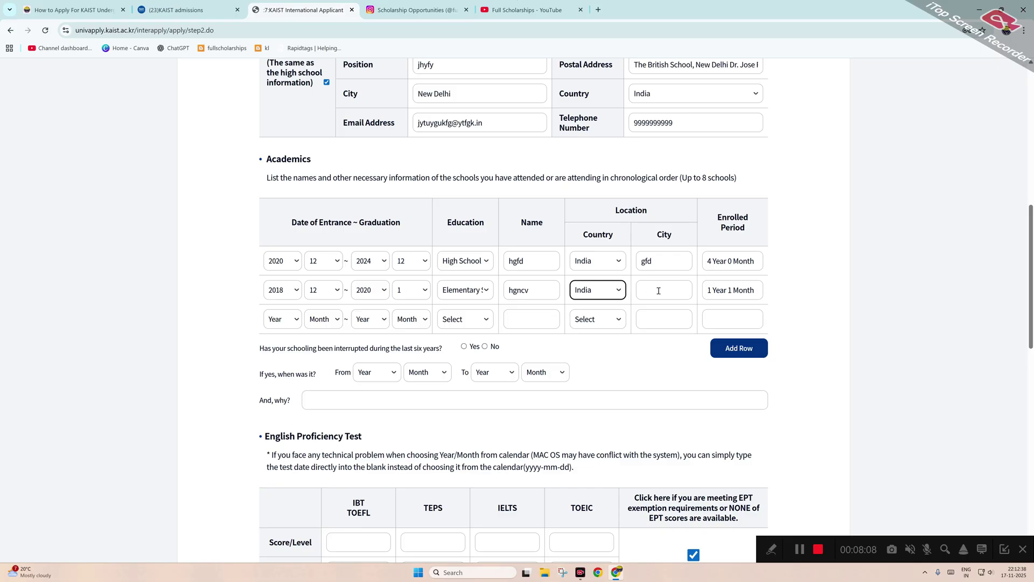
click(659, 291)
Enter city hfrhd for the second school and date the third row 2016/1 to 2018/1.
text(hfrhd)
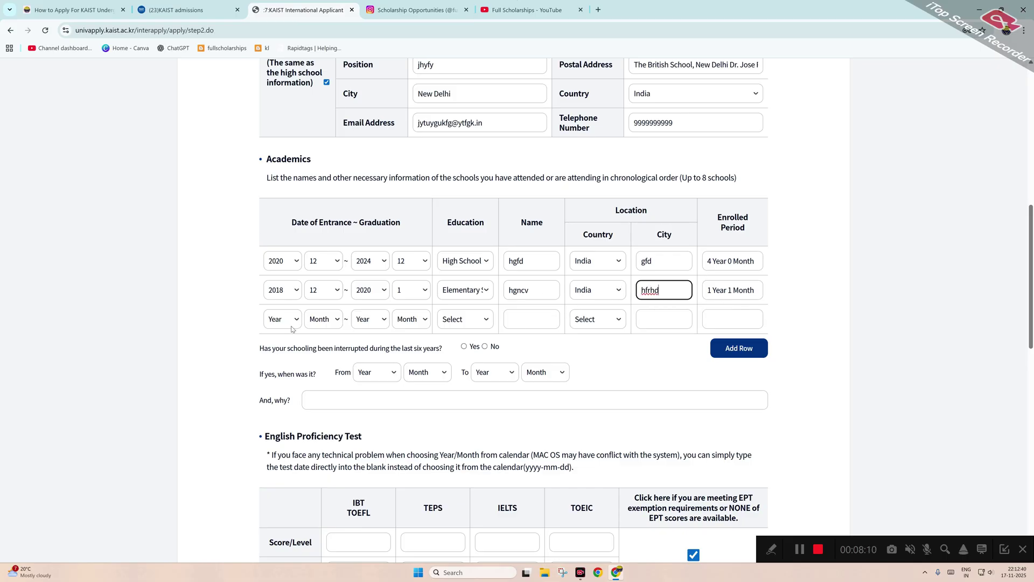
click(282, 319)
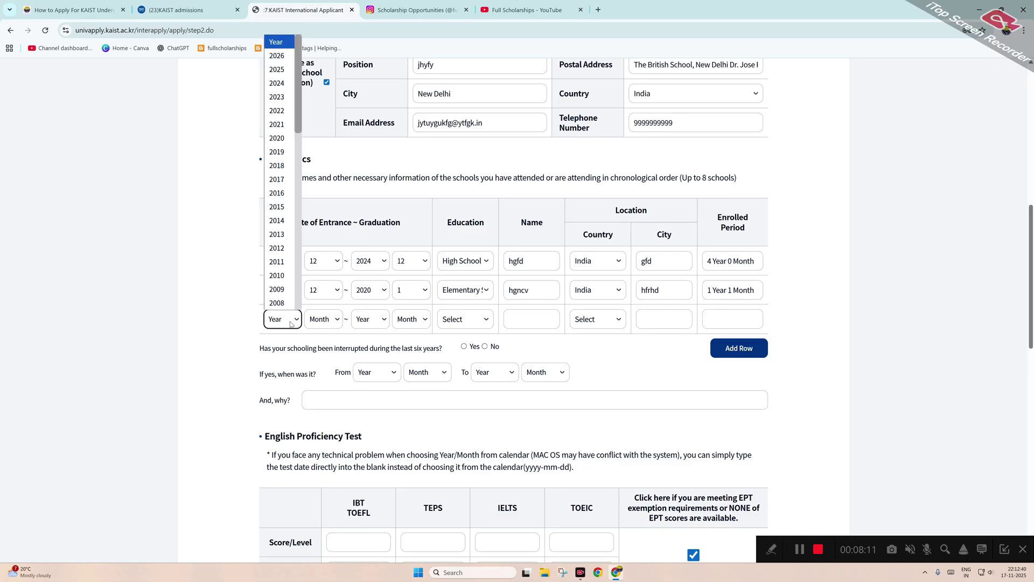
click(277, 194)
click(316, 320)
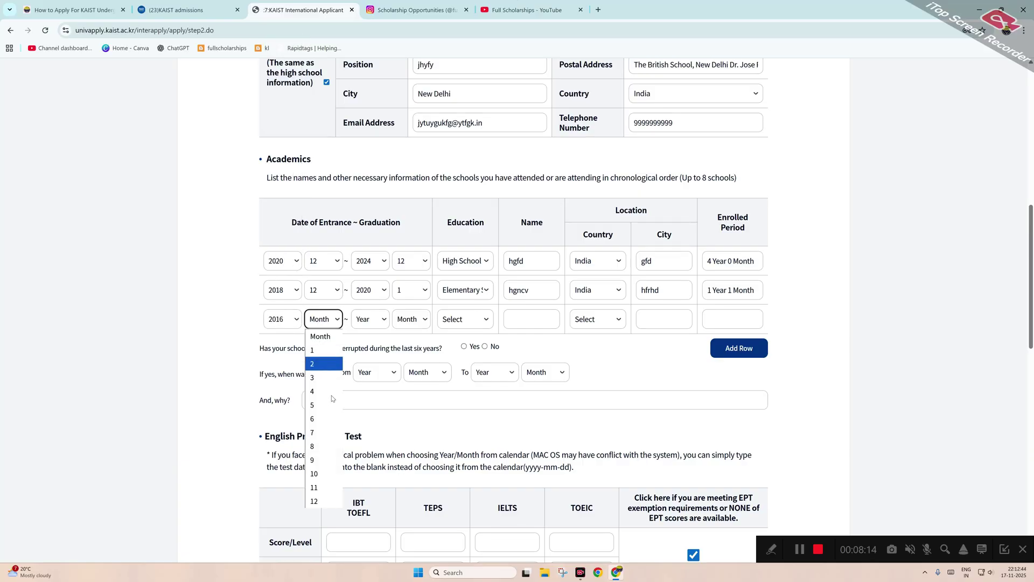
click(324, 354)
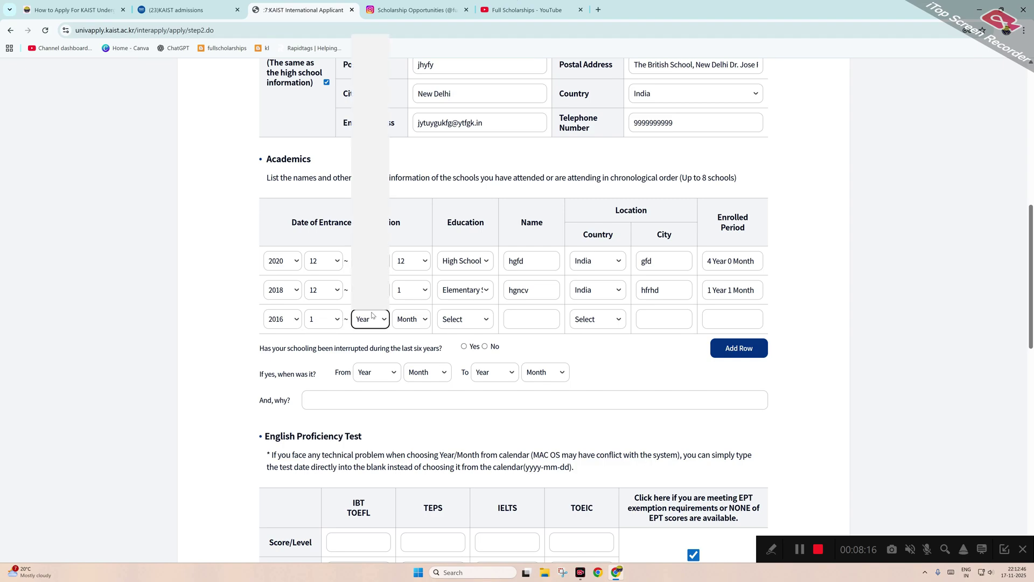
click(372, 318)
click(378, 170)
click(418, 319)
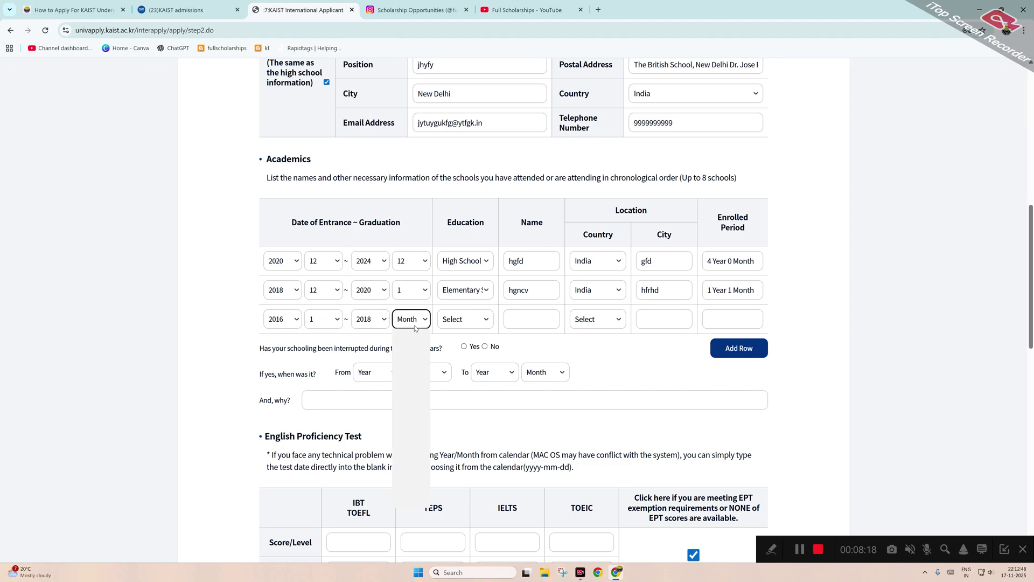
click(409, 354)
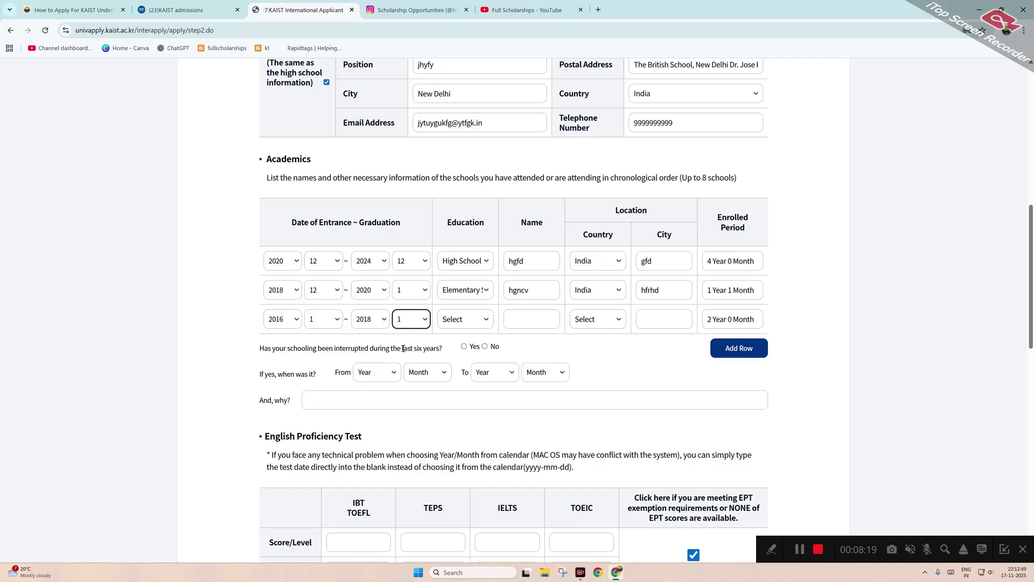
Make the third school Middle School gtyfd in ngfg, India, and answer No to interrupted schooling.
click(452, 320)
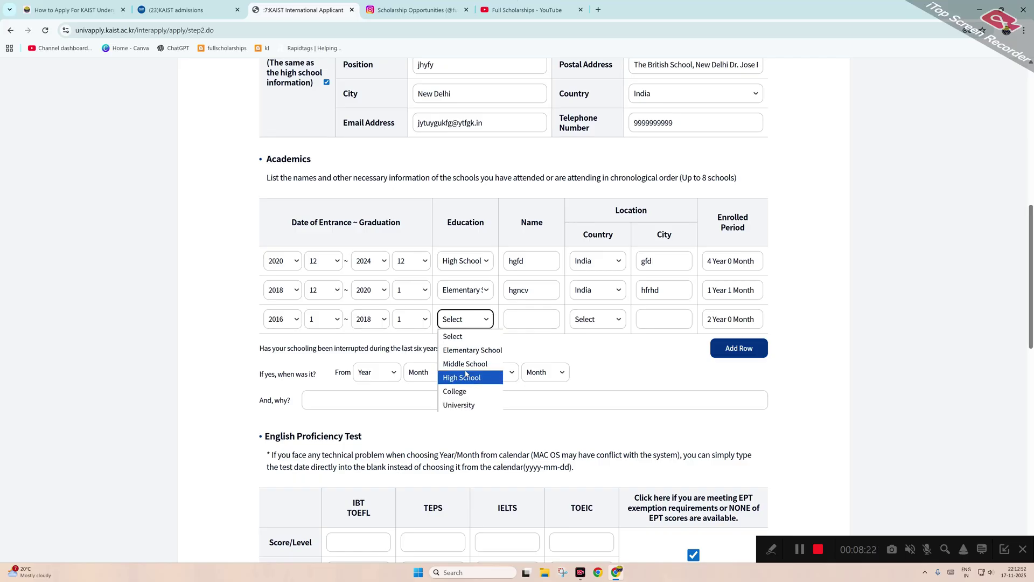
click(464, 363)
click(518, 320)
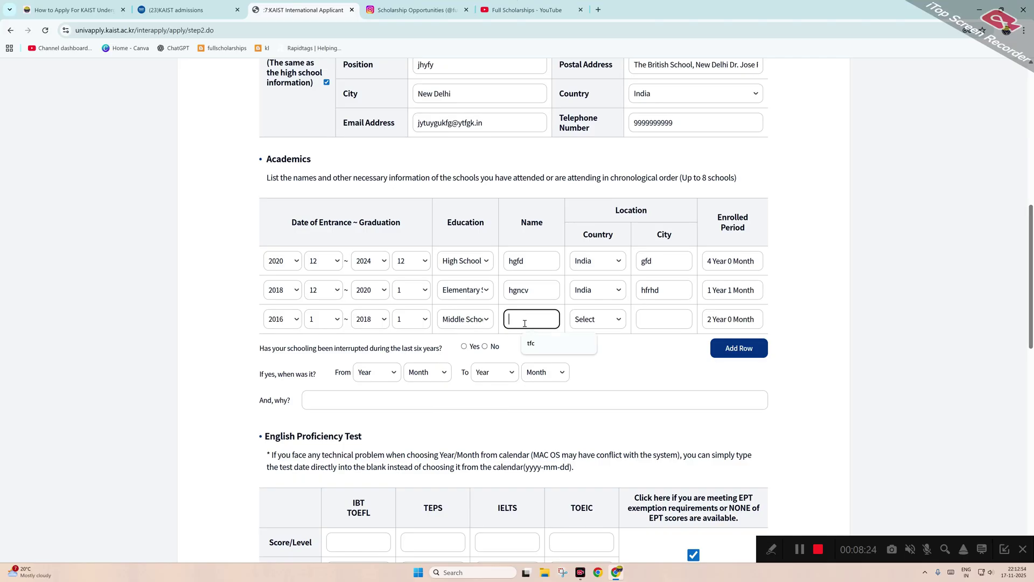
text(gtyfd)
click(597, 319)
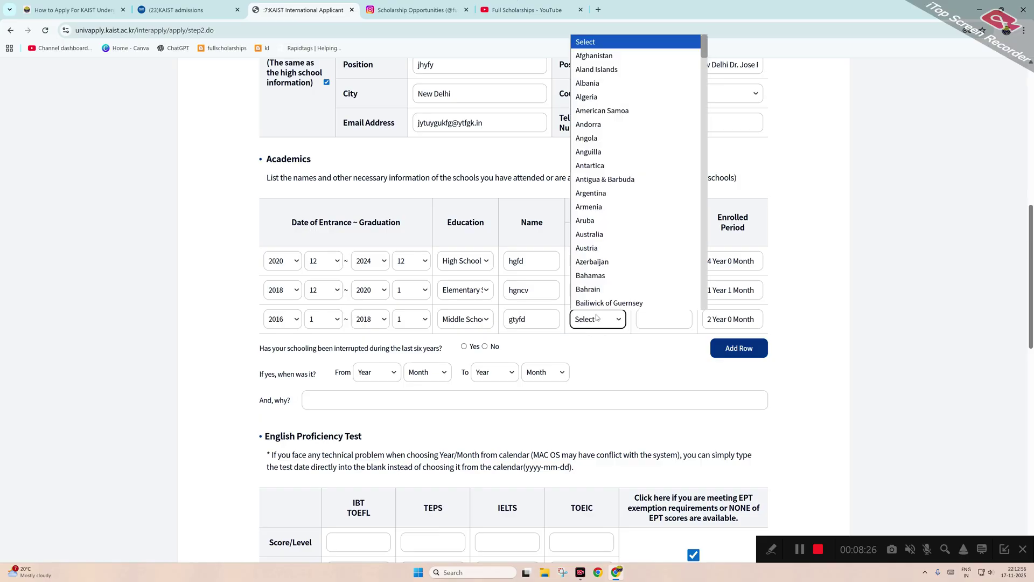
text(in)
key(Return)
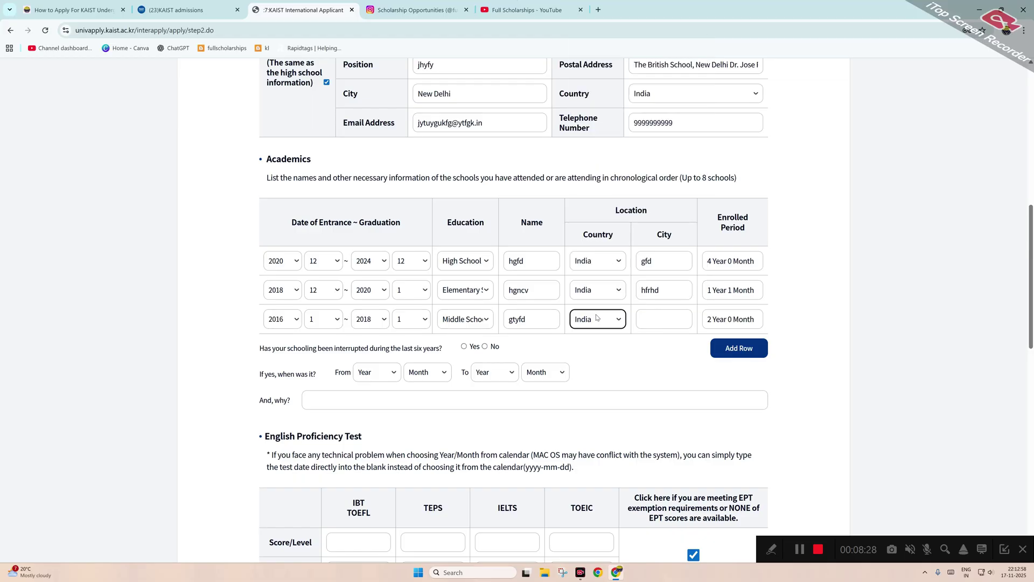
click(646, 324)
text(ngfg)
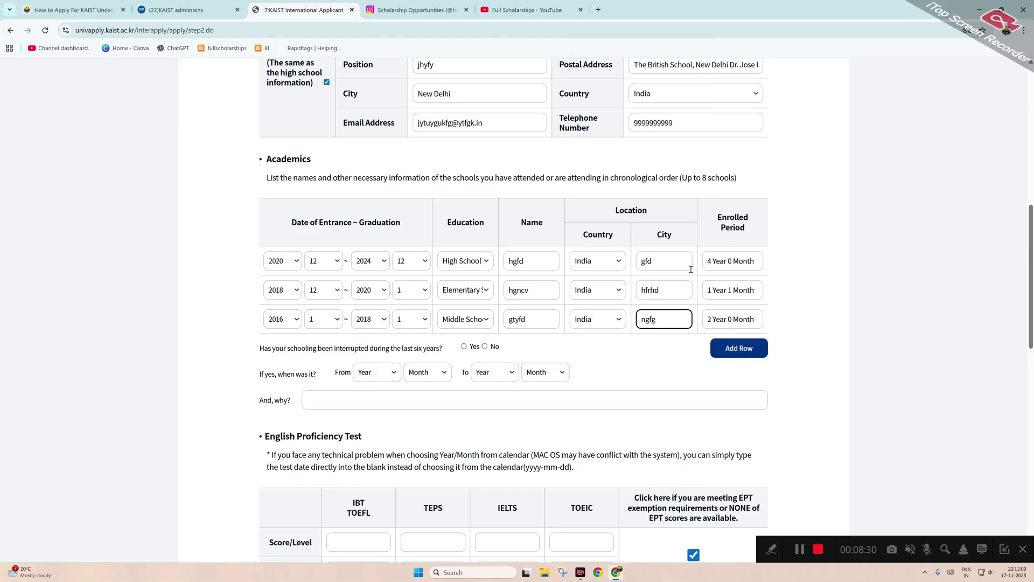
click(486, 346)
scroll(424, 377, down, 9)
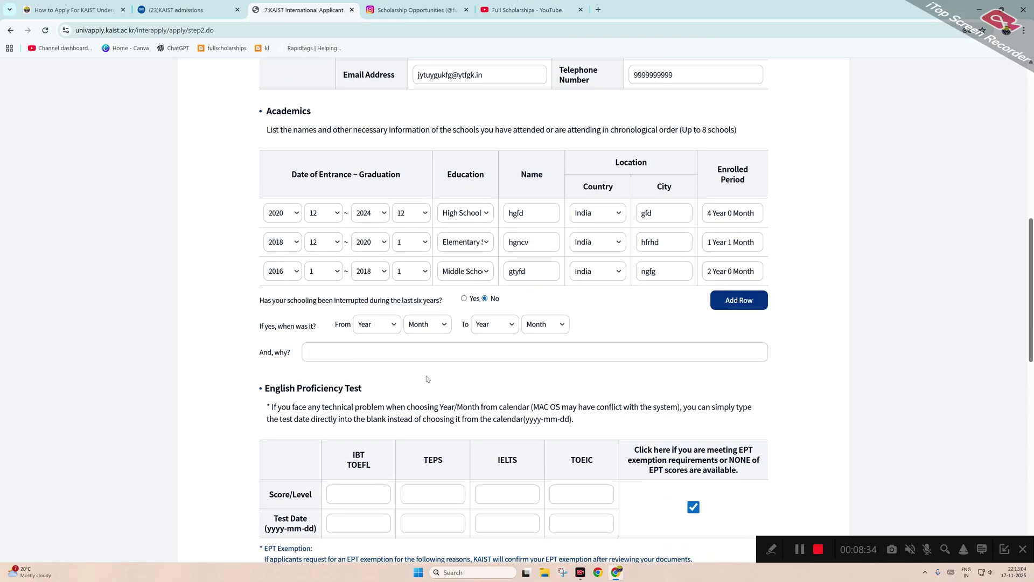
Try saving Step 02 and dismiss the missing-extracurricular-activity warning.
scroll(525, 378, down, 5)
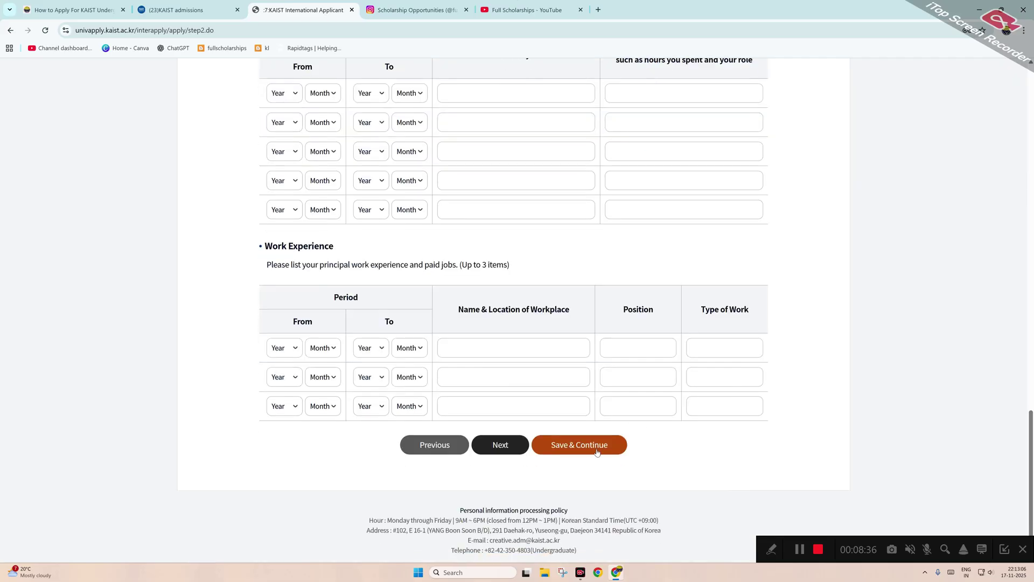
click(588, 446)
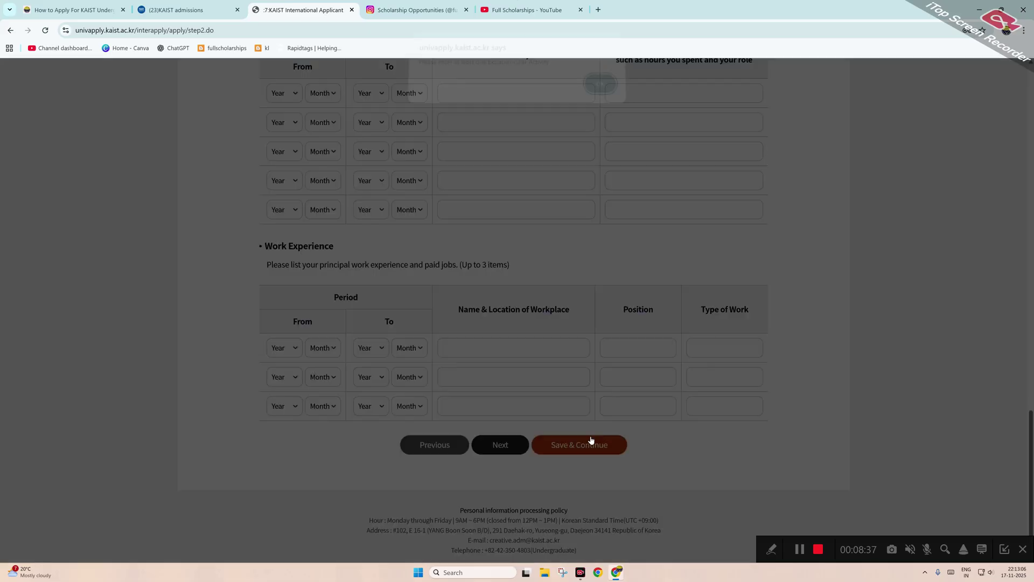
click(600, 92)
Set the first extracurricular activity's period from 2020/1 to 2022/12.
scroll(375, 290, up, 4)
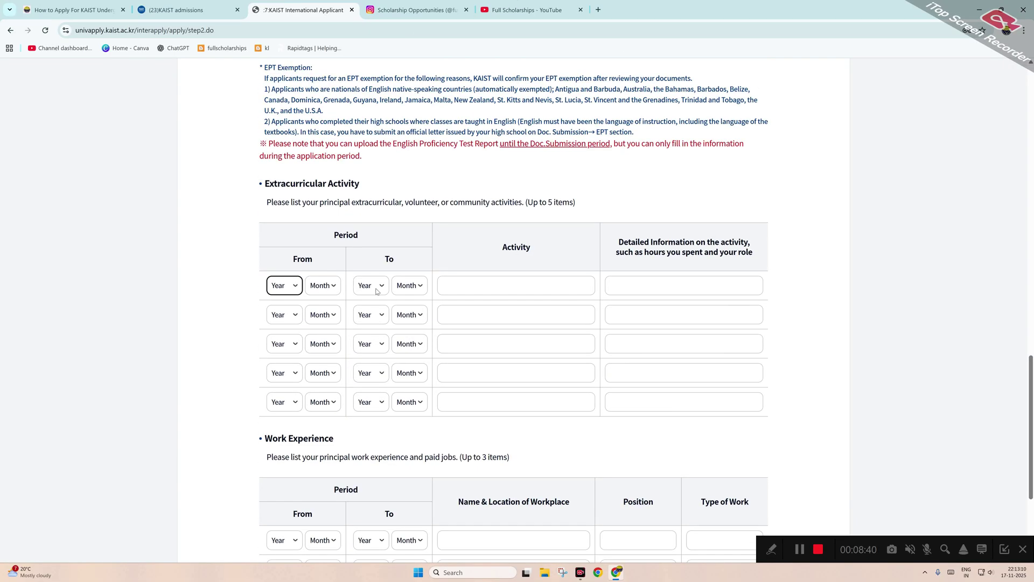
click(275, 285)
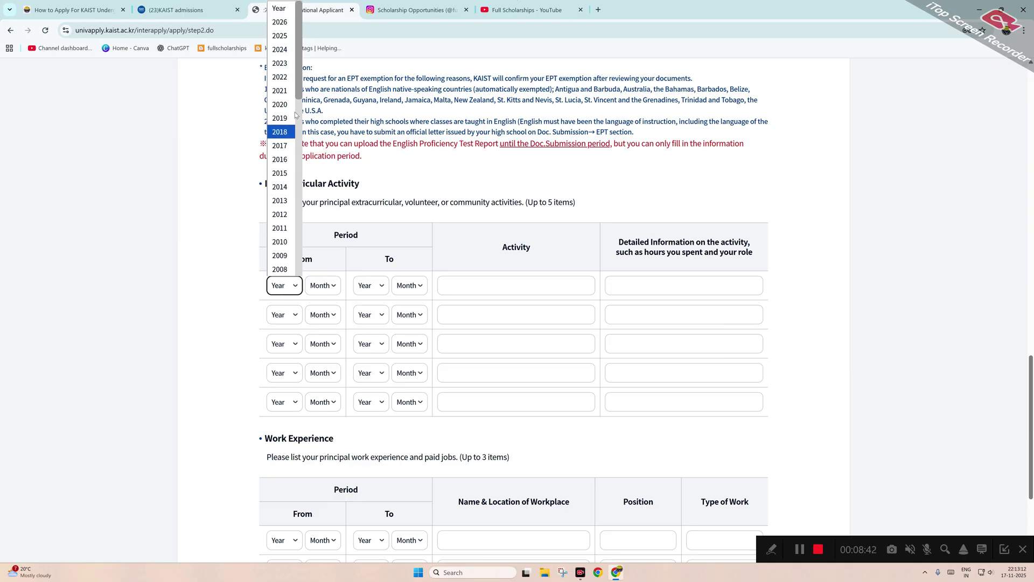
click(280, 104)
click(323, 285)
click(318, 313)
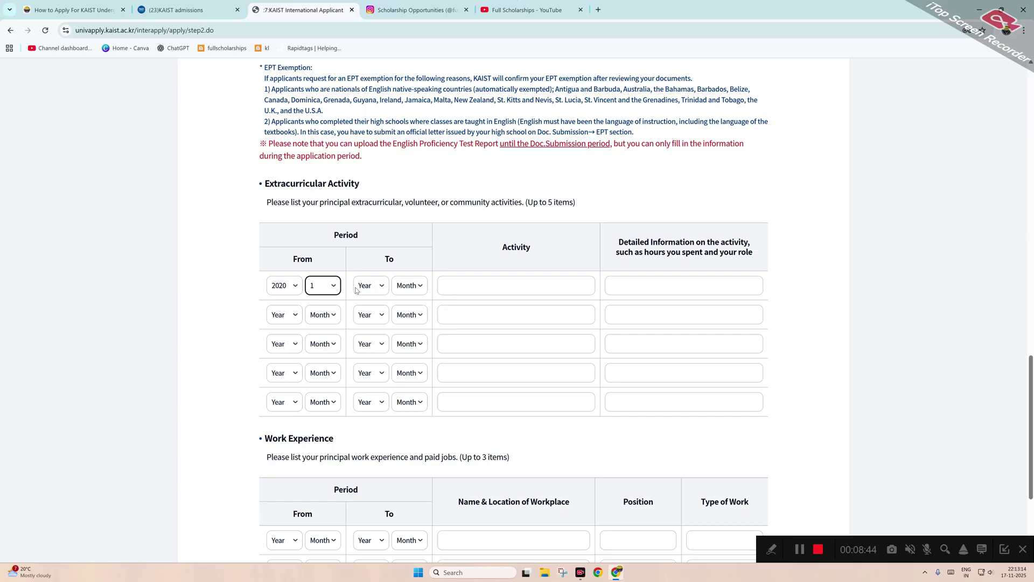
click(371, 286)
click(367, 50)
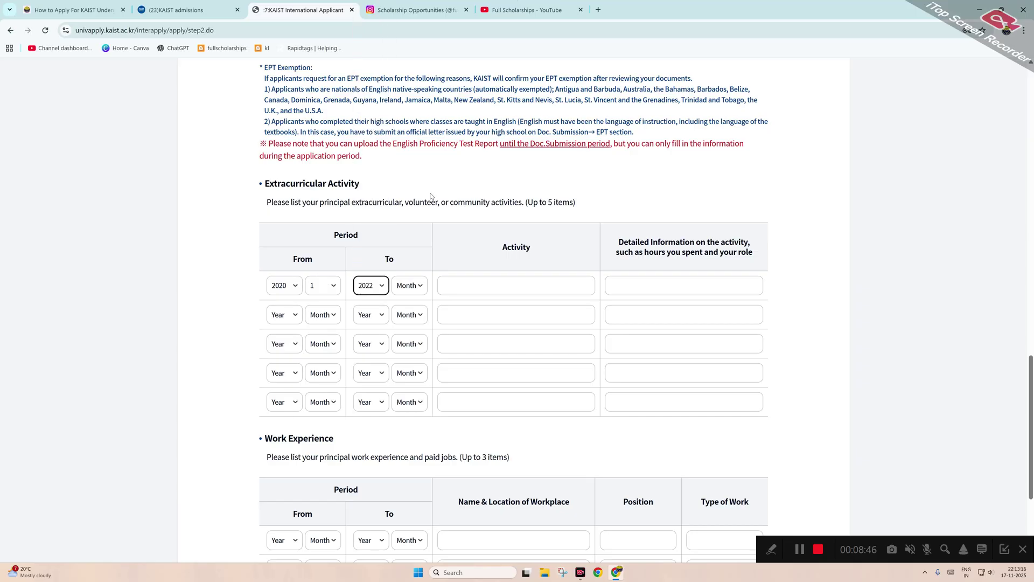
click(406, 292)
click(407, 468)
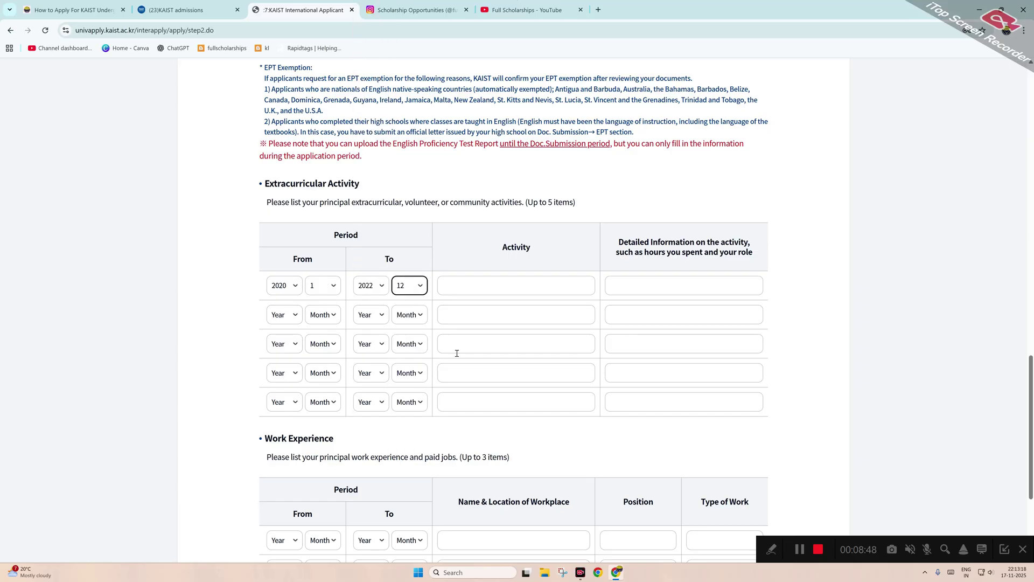
Name the activity 'jhgf' with detailed information 'hngf'.
click(475, 286)
text(jhgf)
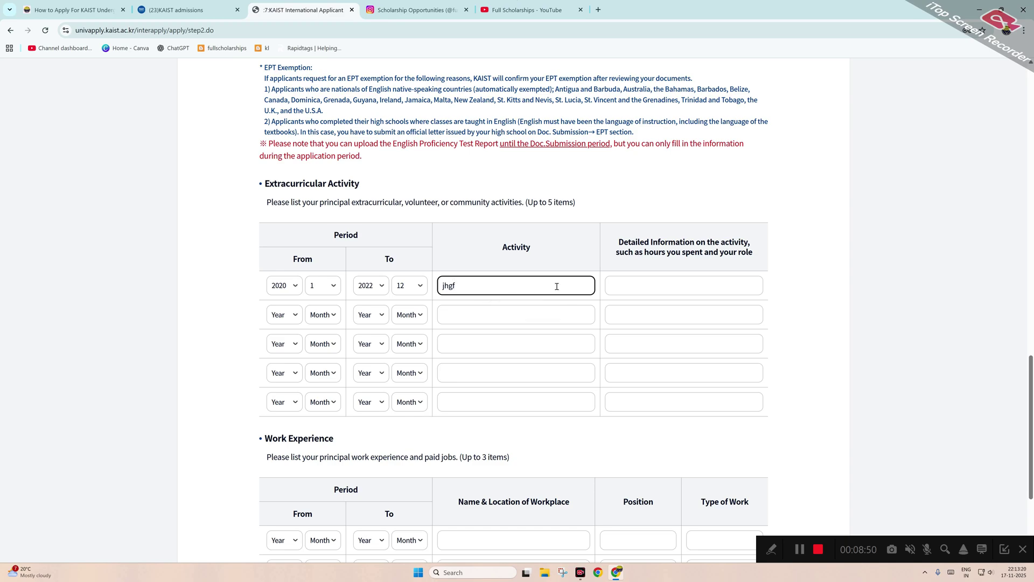
click(677, 285)
text(hngf)
Save Step 02 and confirm through to the Step 03 test-score page.
scroll(755, 347, down, 3)
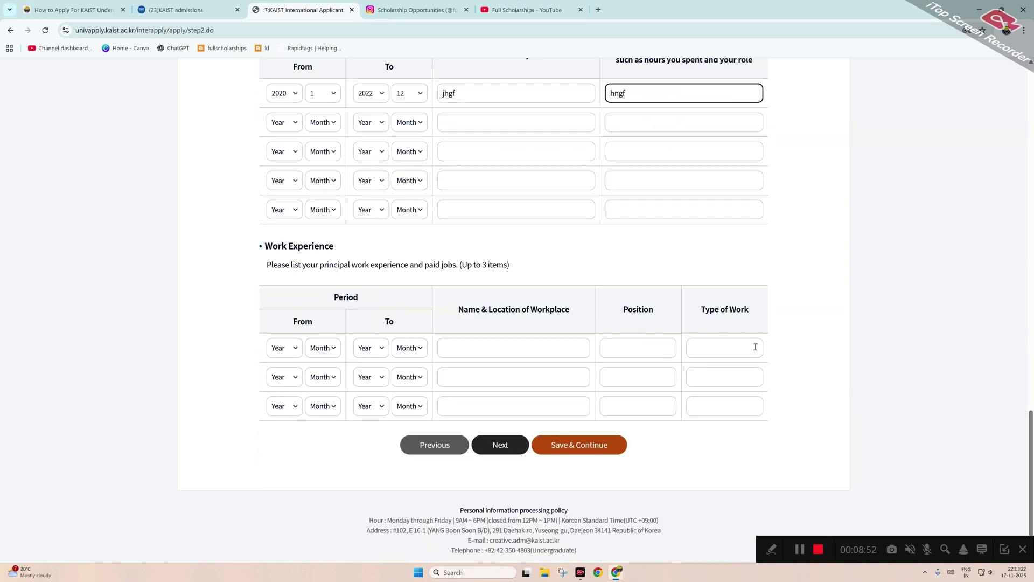
click(579, 445)
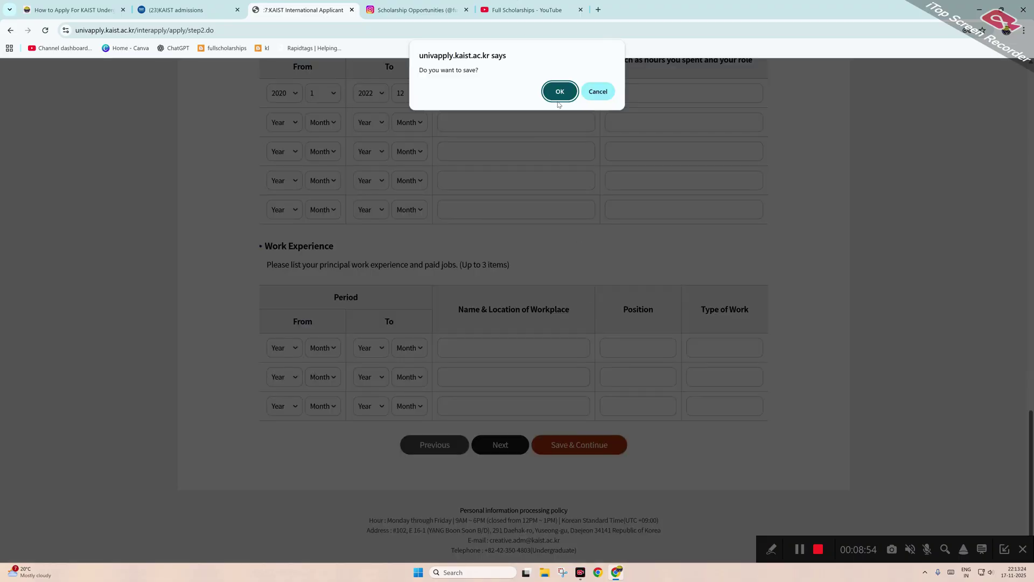
click(560, 92)
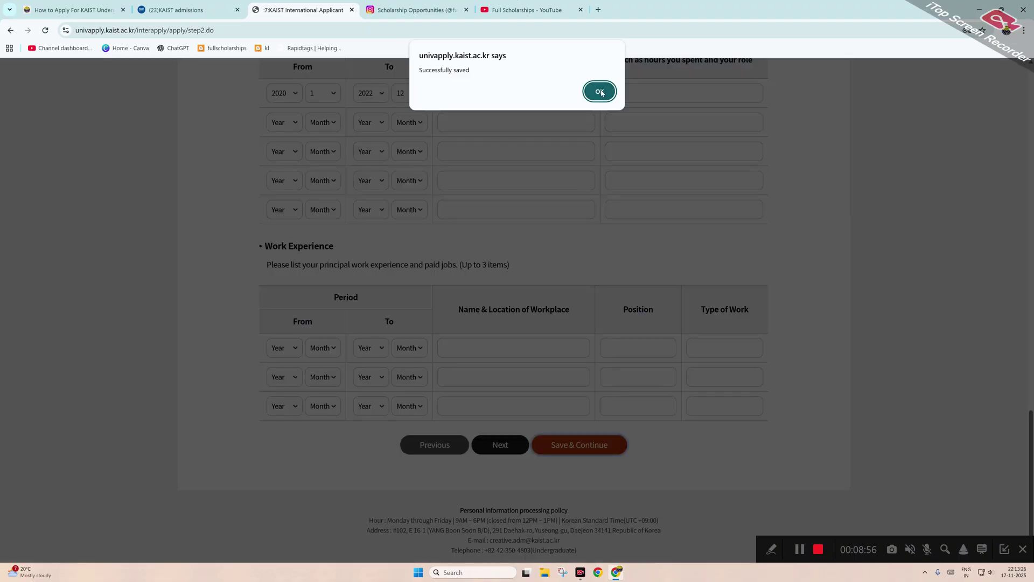
click(600, 92)
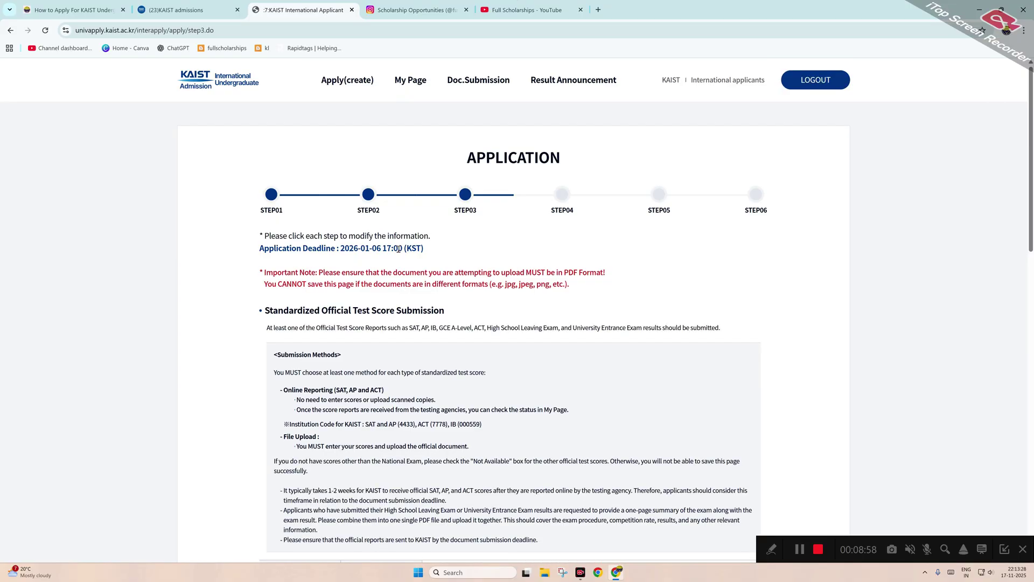
Switch the IB Diploma scores to File Upload and attach a PDF.
scroll(403, 286, down, 7)
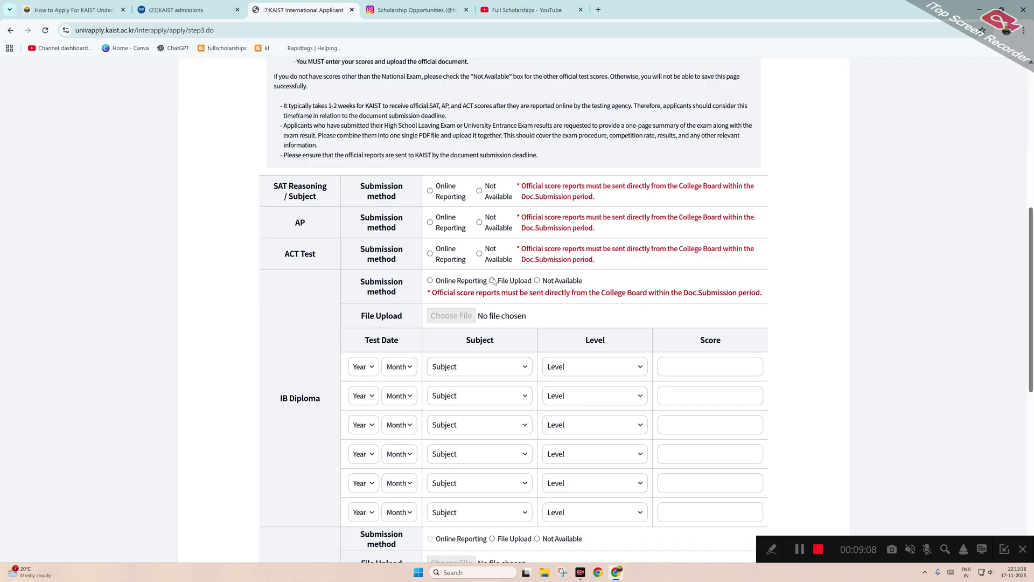
click(492, 281)
click(799, 549)
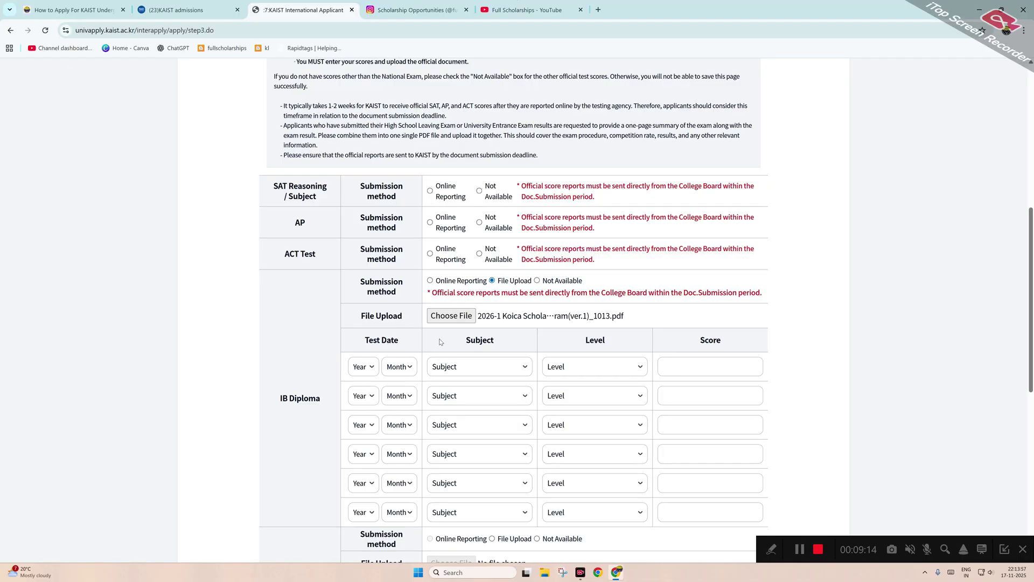
Set the first IB row's test date to 2020-1.
scroll(452, 338, down, 1)
click(366, 323)
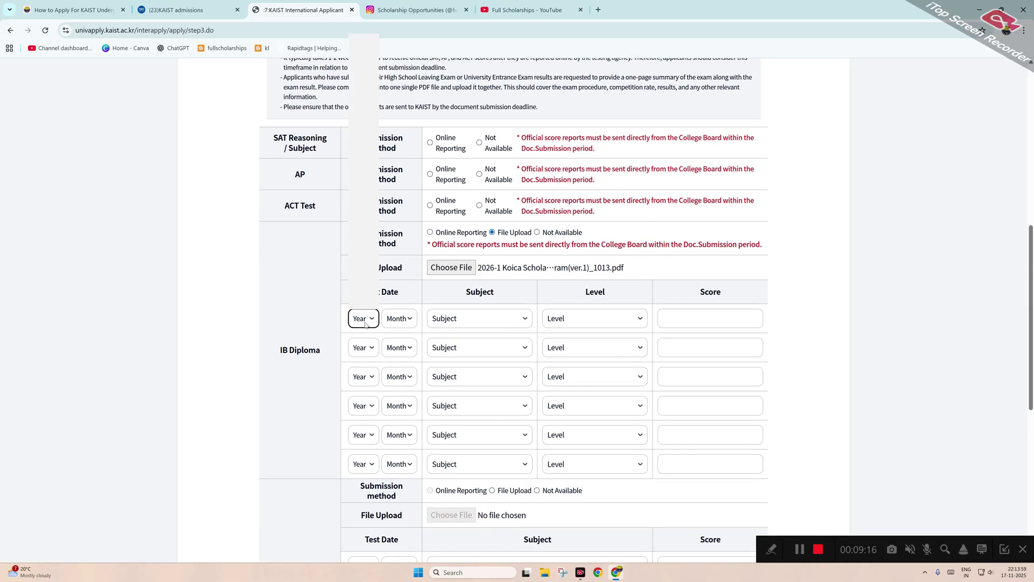
click(361, 137)
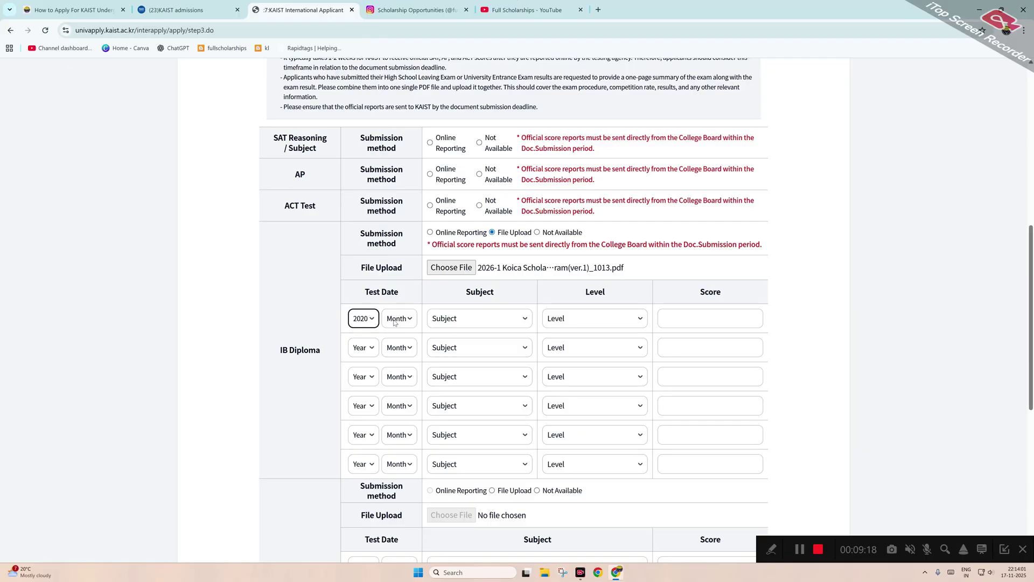
click(399, 318)
click(396, 347)
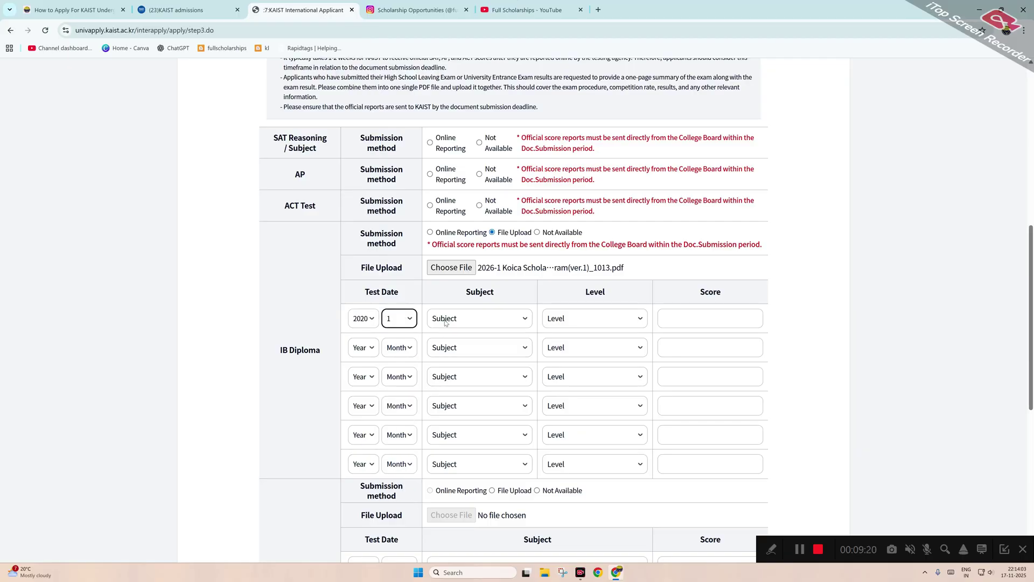
Choose MATHEMATICS as the first IB row's subject.
click(446, 323)
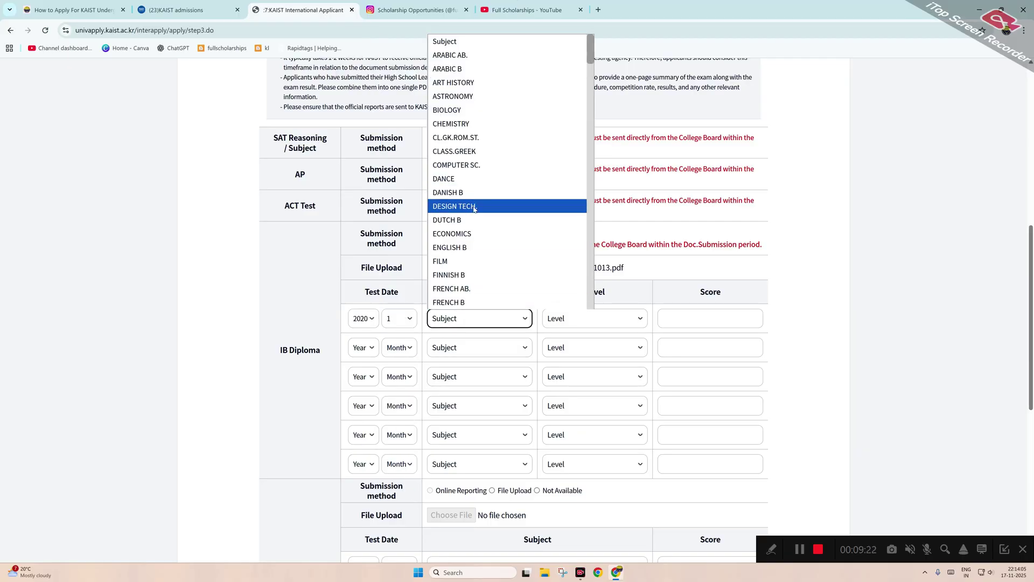
scroll(469, 242, down, 5)
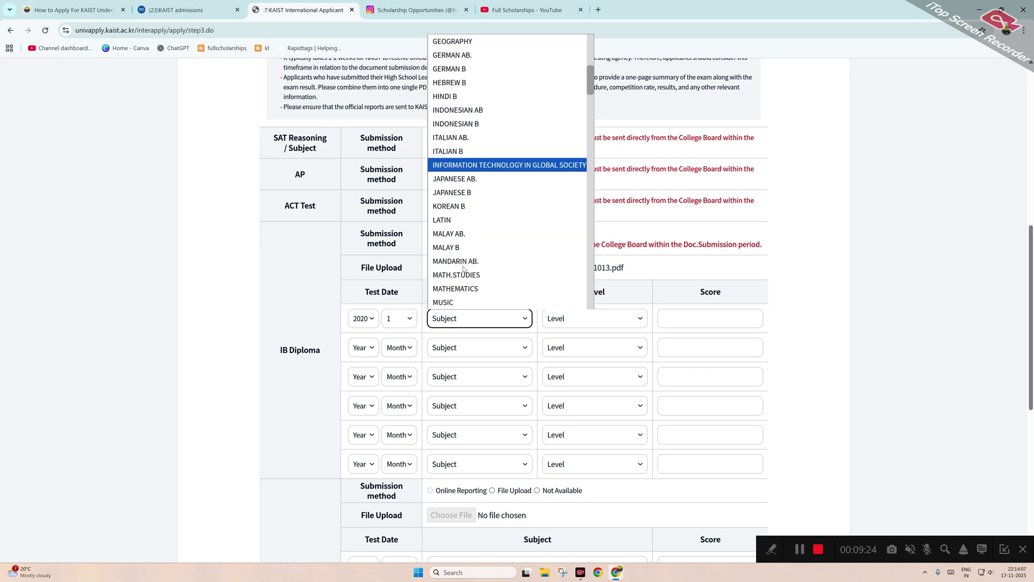
scroll(466, 248, down, 10)
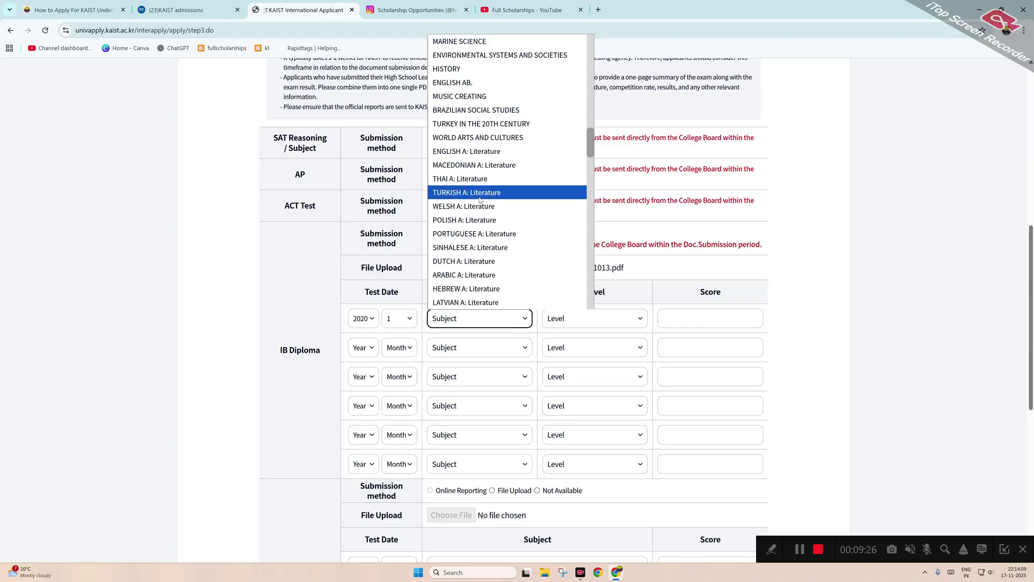
scroll(474, 216, down, 15)
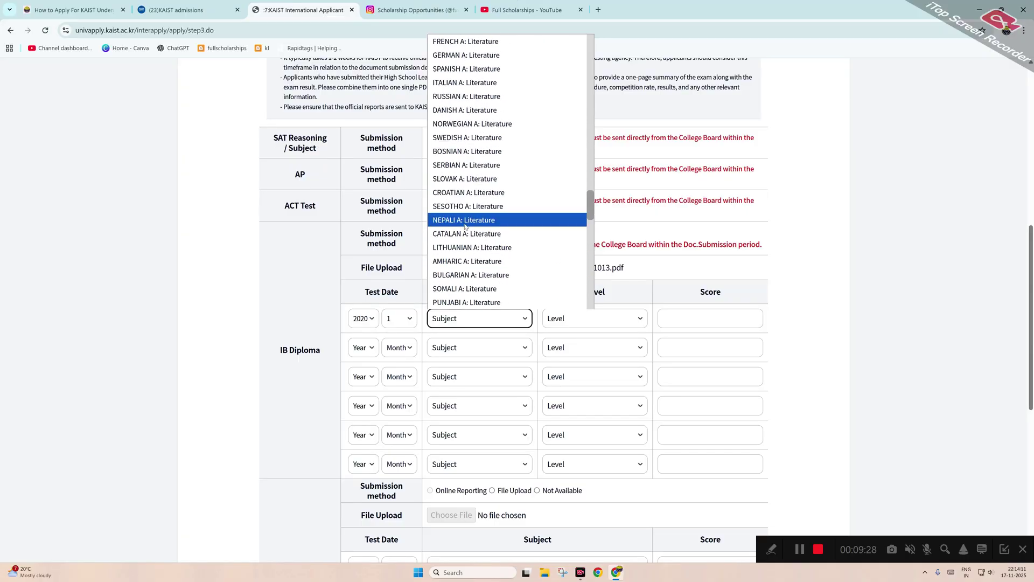
scroll(466, 227, down, 8)
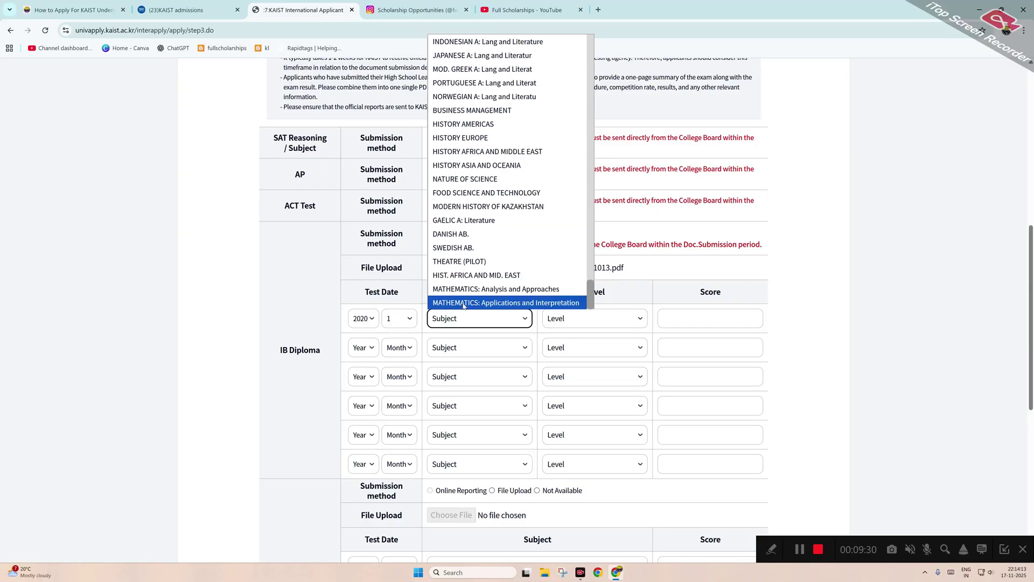
scroll(466, 252, up, 3)
scroll(467, 252, up, 10)
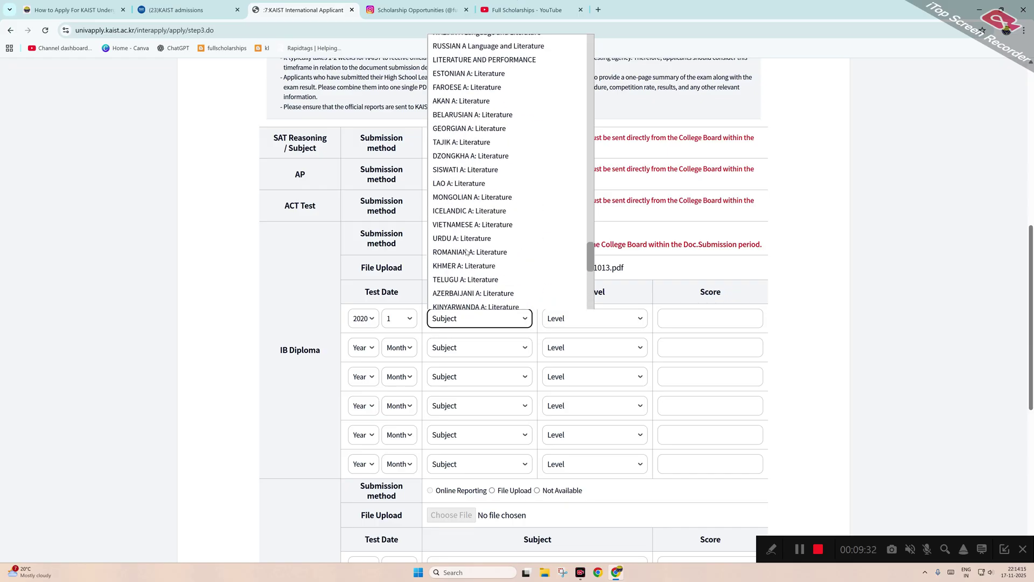
scroll(466, 252, up, 10)
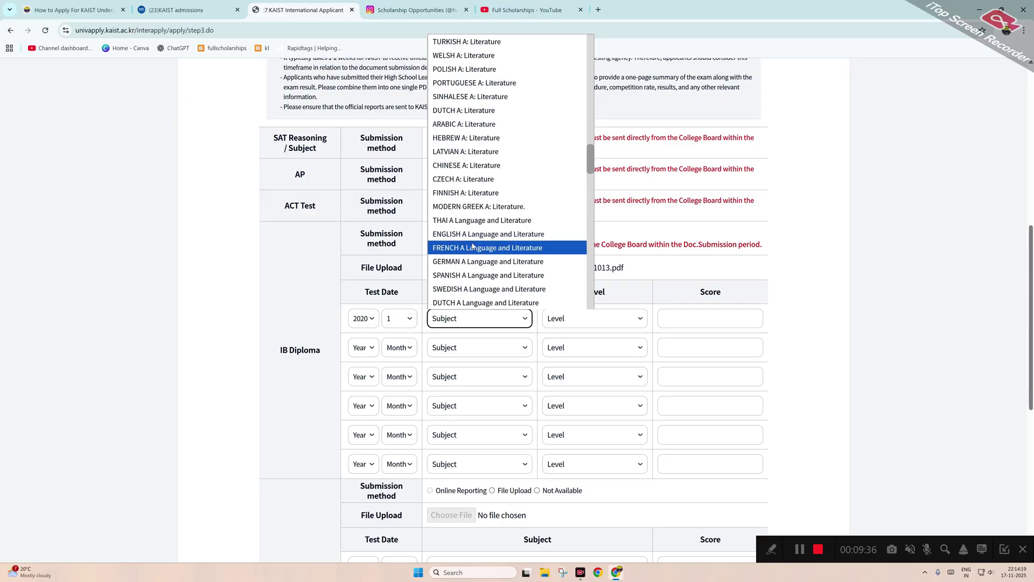
scroll(472, 246, up, 10)
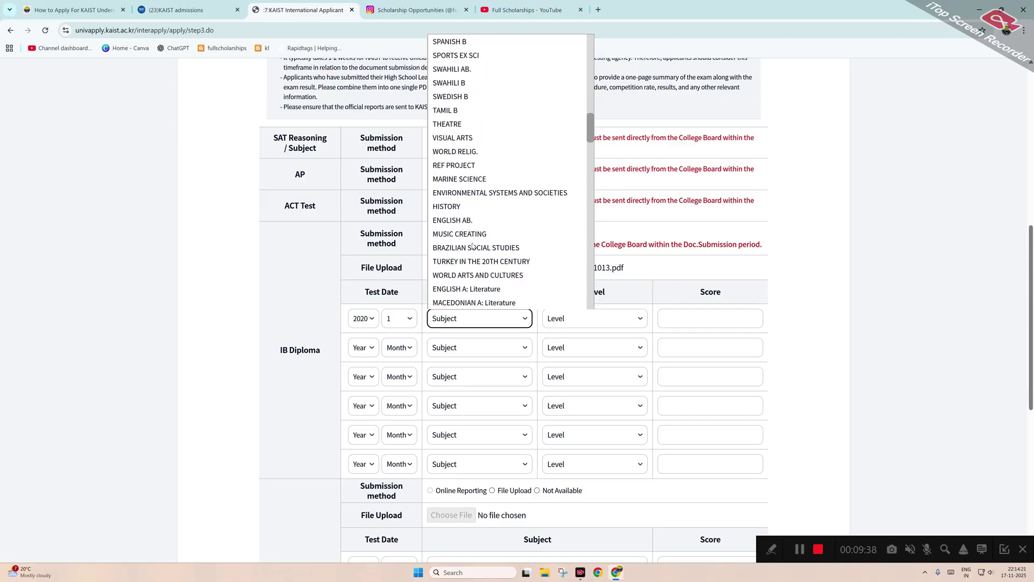
scroll(472, 246, up, 10)
scroll(473, 246, up, 5)
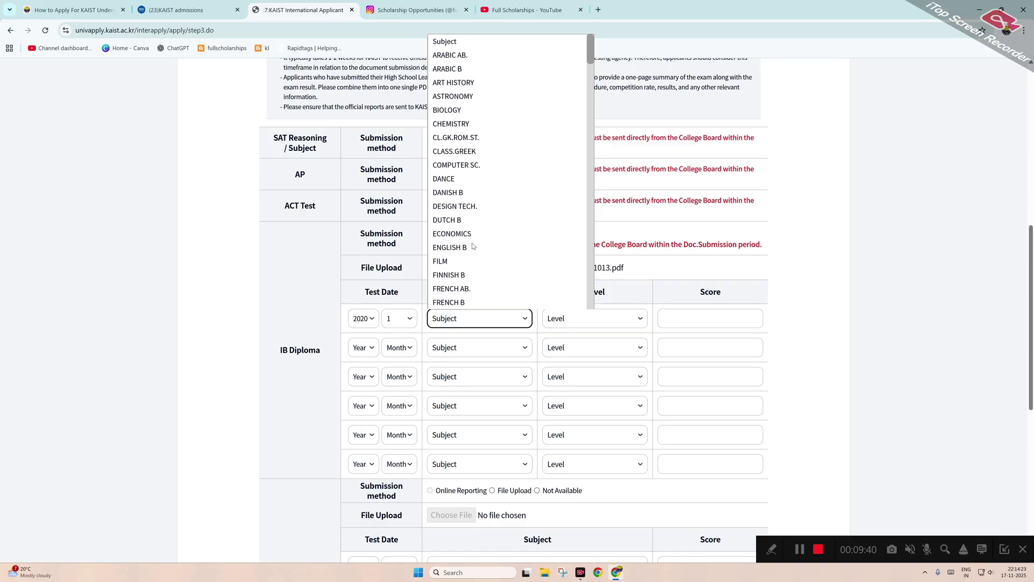
scroll(473, 245, down, 2)
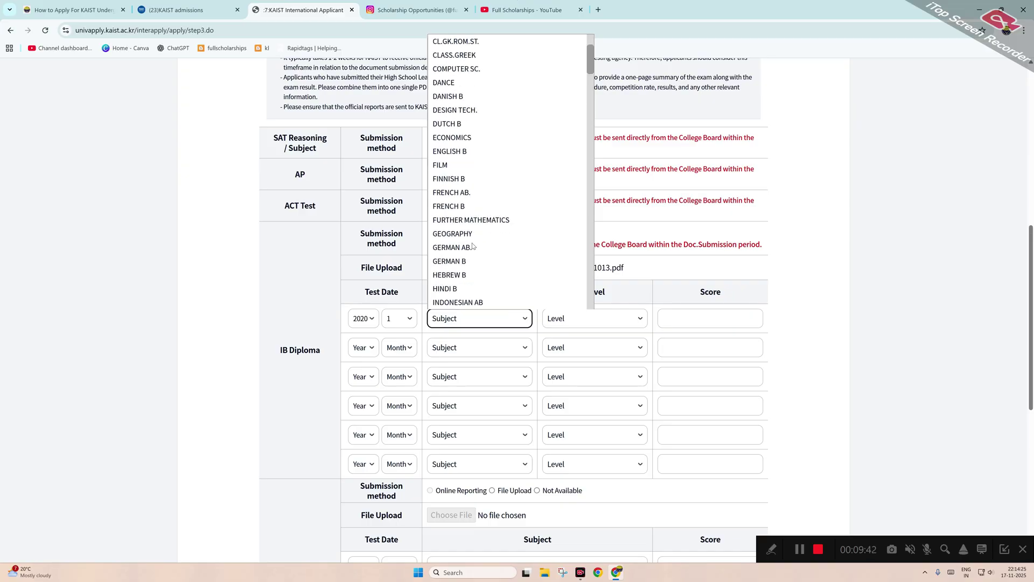
scroll(472, 246, down, 4)
scroll(466, 234, down, 4)
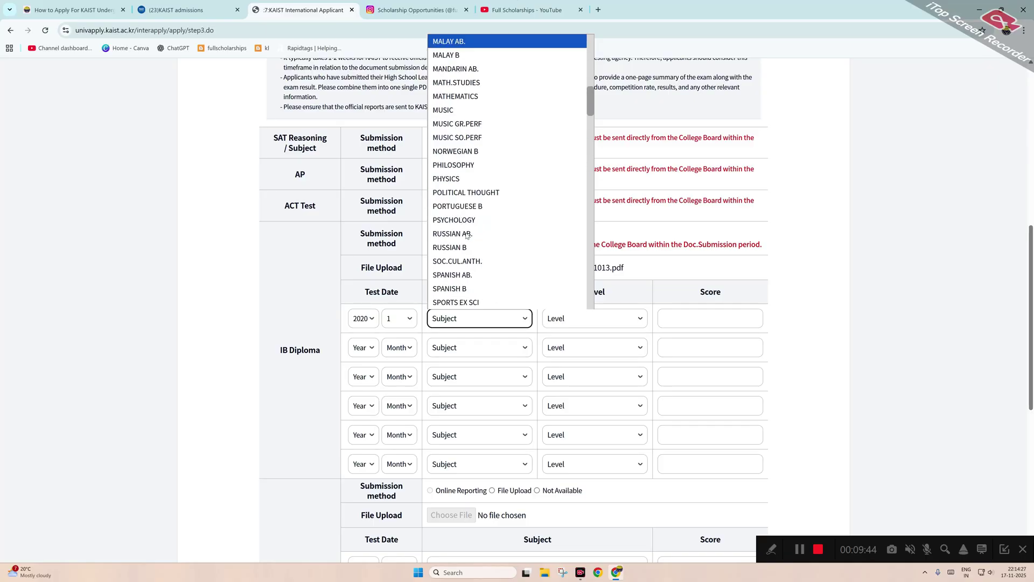
click(475, 97)
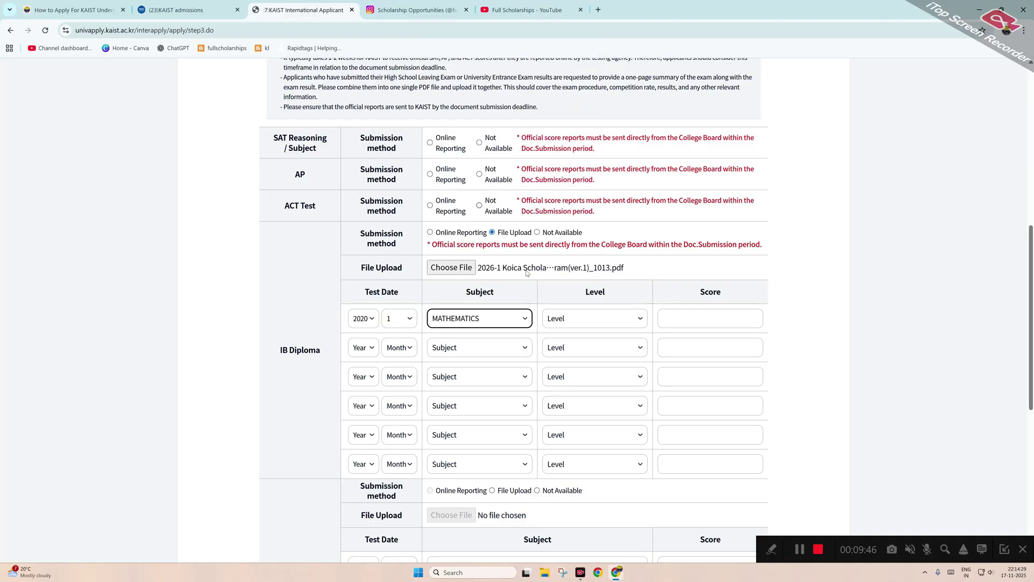
Set the first IB row's level to HL and enter its score.
click(580, 317)
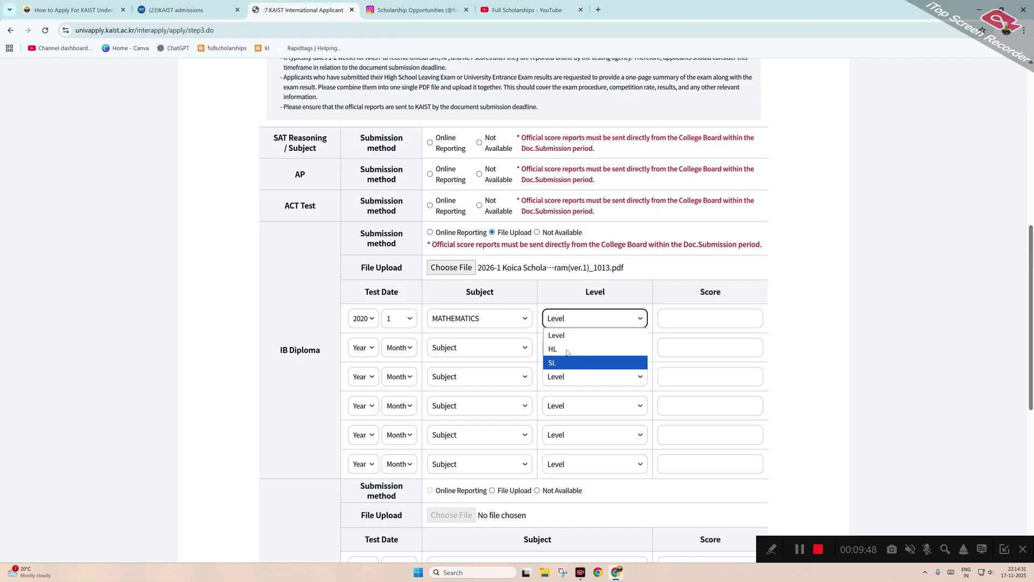
click(568, 349)
click(576, 323)
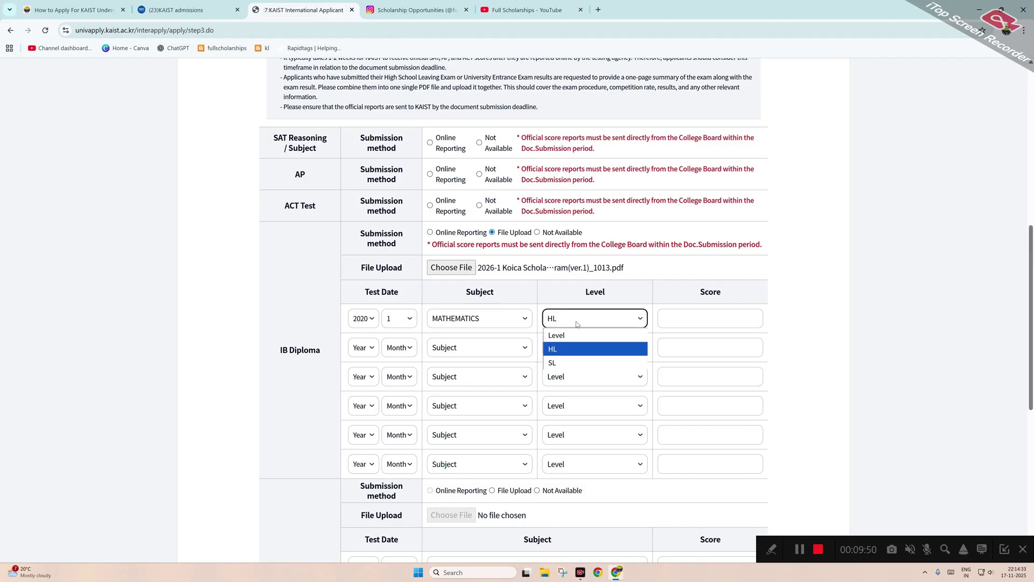
click(696, 320)
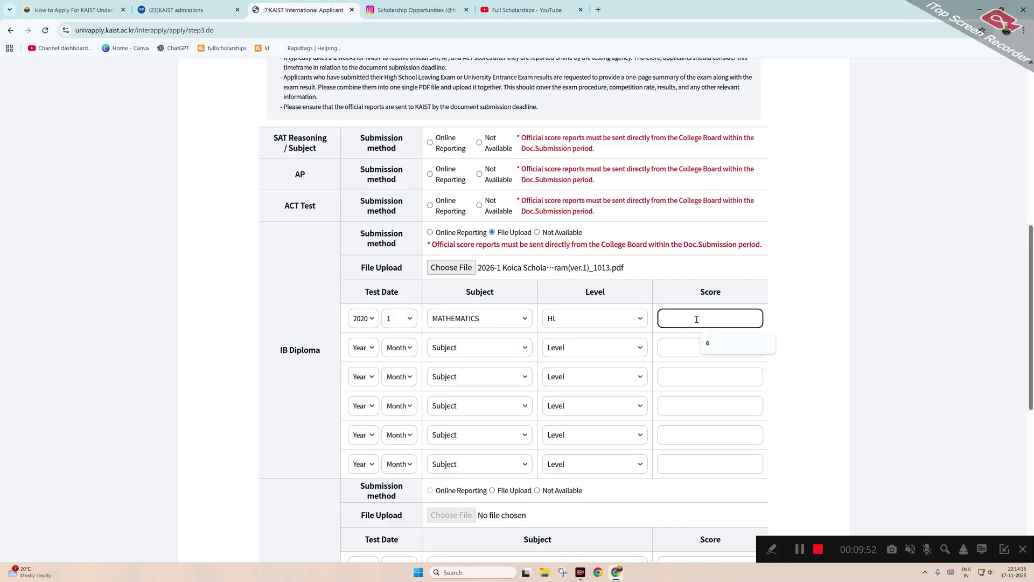
text(1)
Finish the IB score, try saving, and dismiss the missing-SAT warning.
click(805, 351)
scroll(767, 390, down, 3)
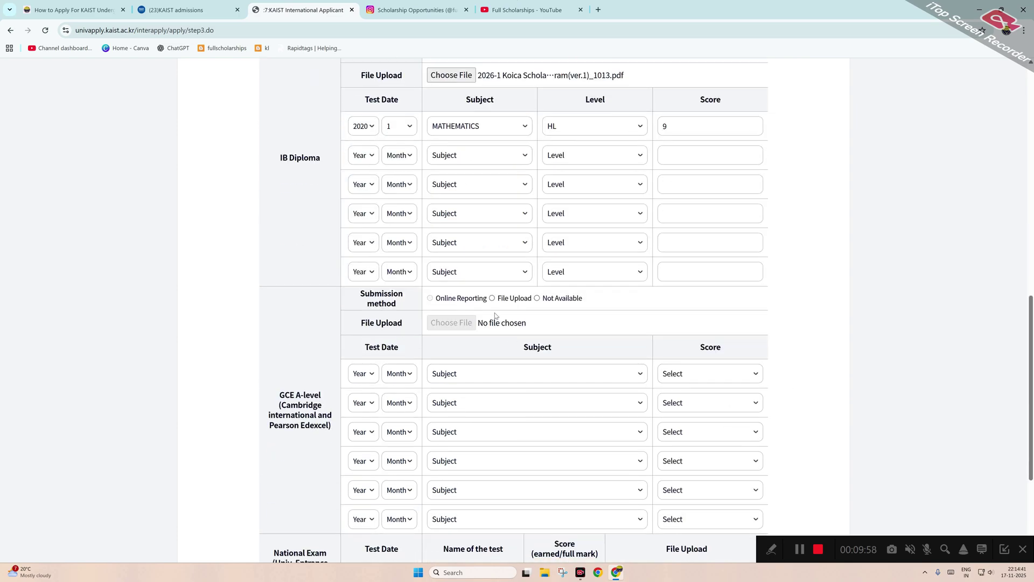
scroll(462, 350, down, 3)
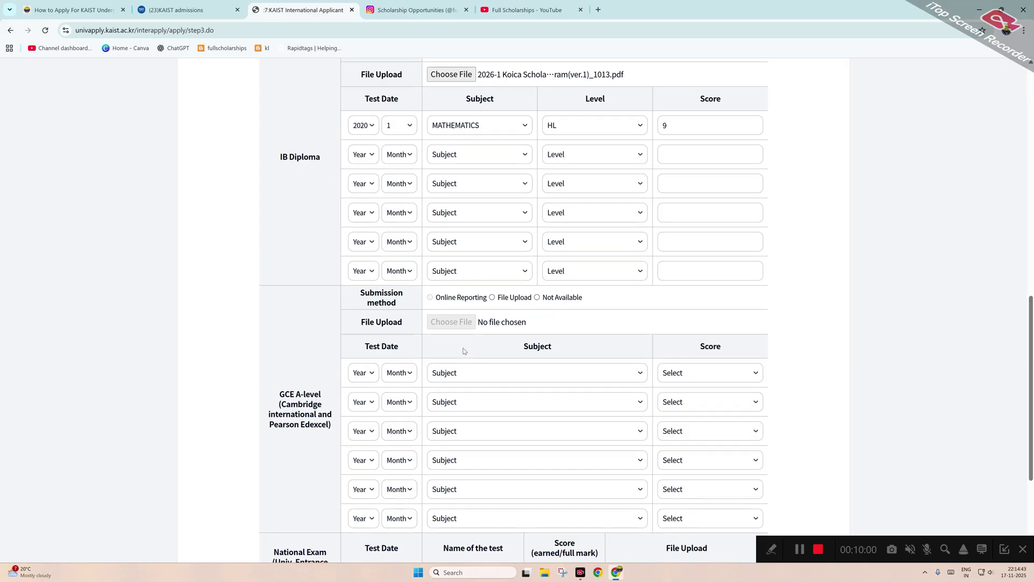
scroll(419, 342, up, 6)
scroll(419, 342, down, 6)
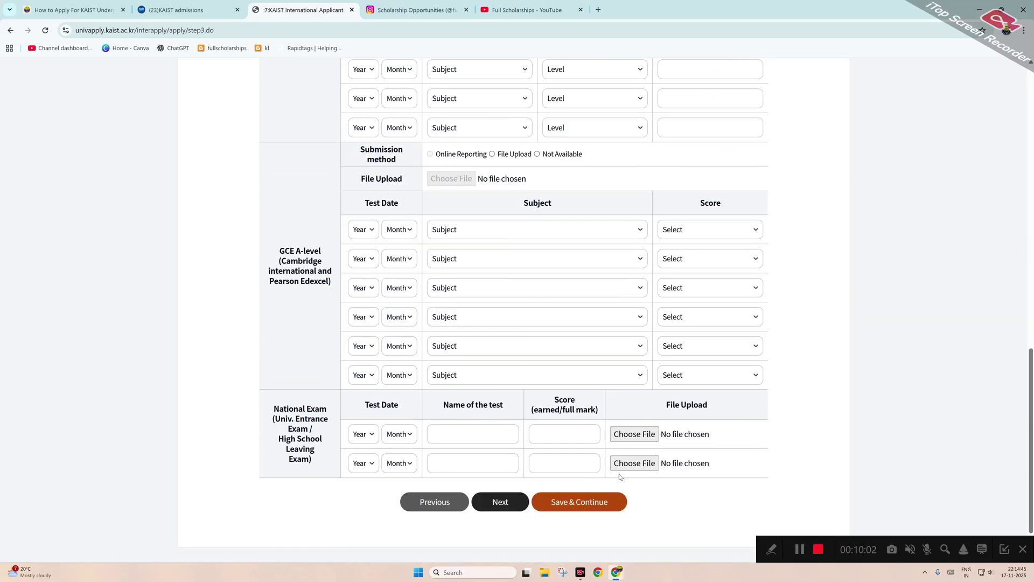
click(584, 502)
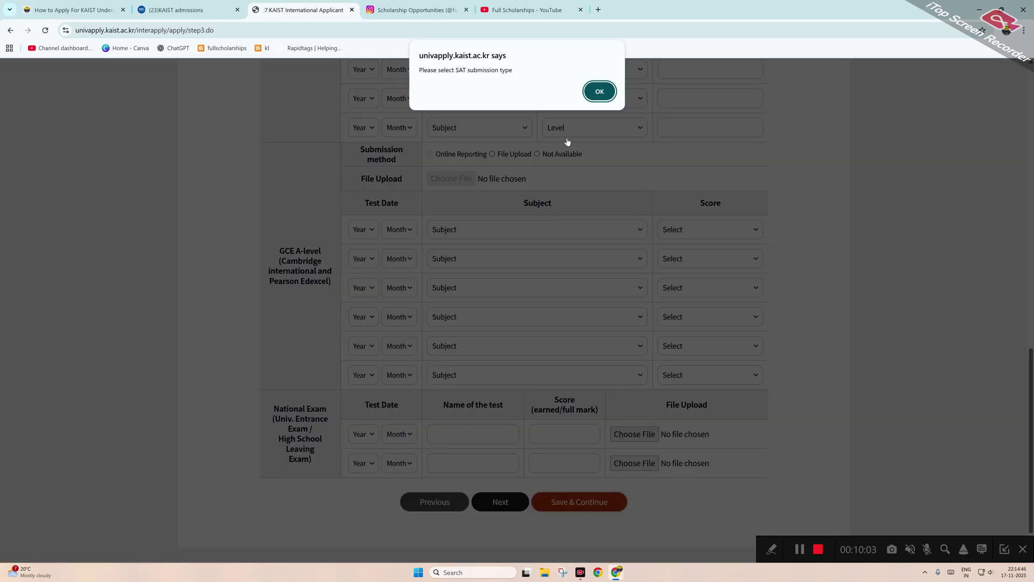
click(599, 91)
Mark SAT, AP and ACT as Not Available, then clear the missing-GCE warning.
scroll(370, 340, up, 2)
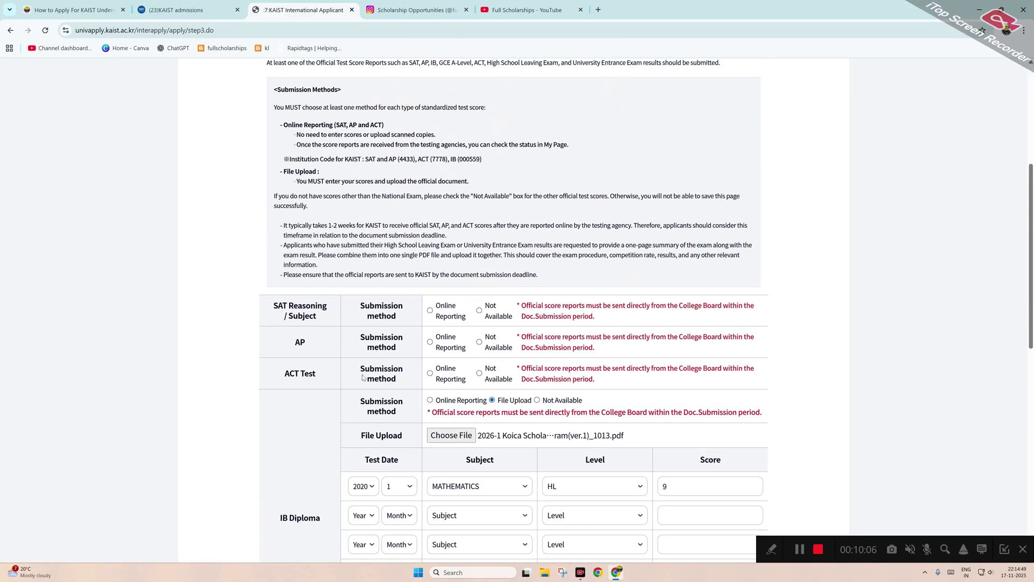
click(479, 310)
click(479, 342)
click(479, 374)
scroll(479, 375, down, 10)
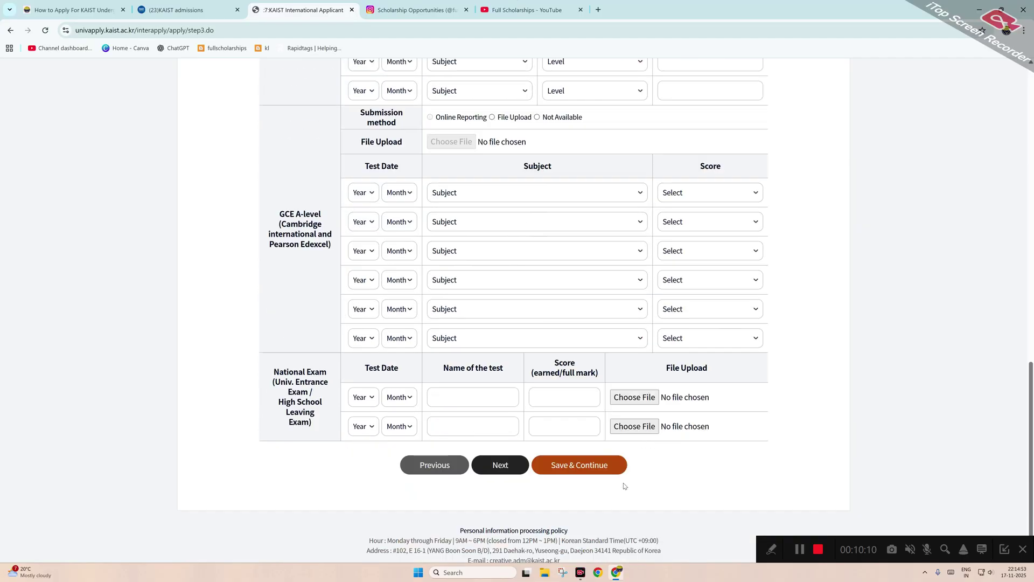
click(595, 444)
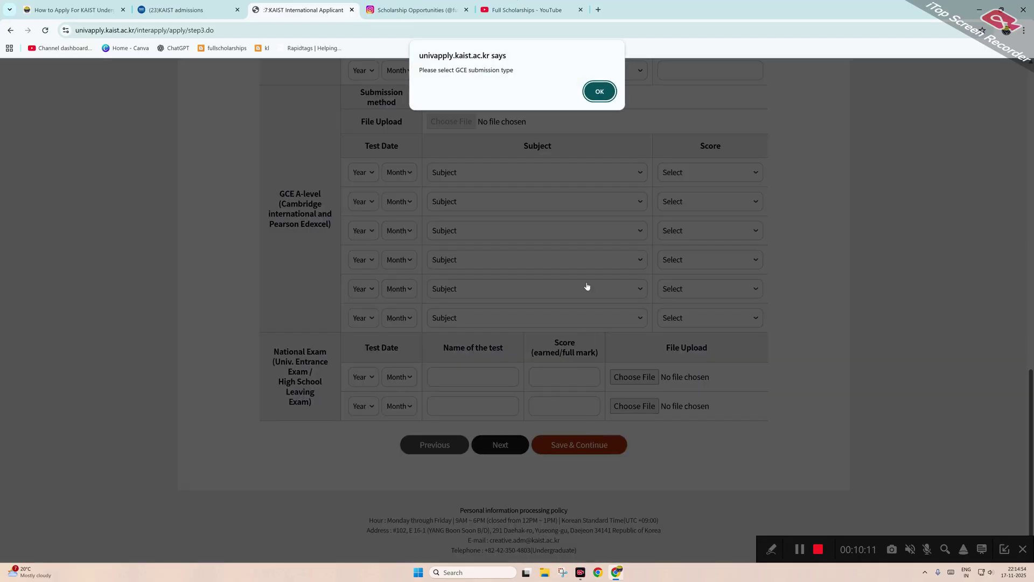
click(599, 92)
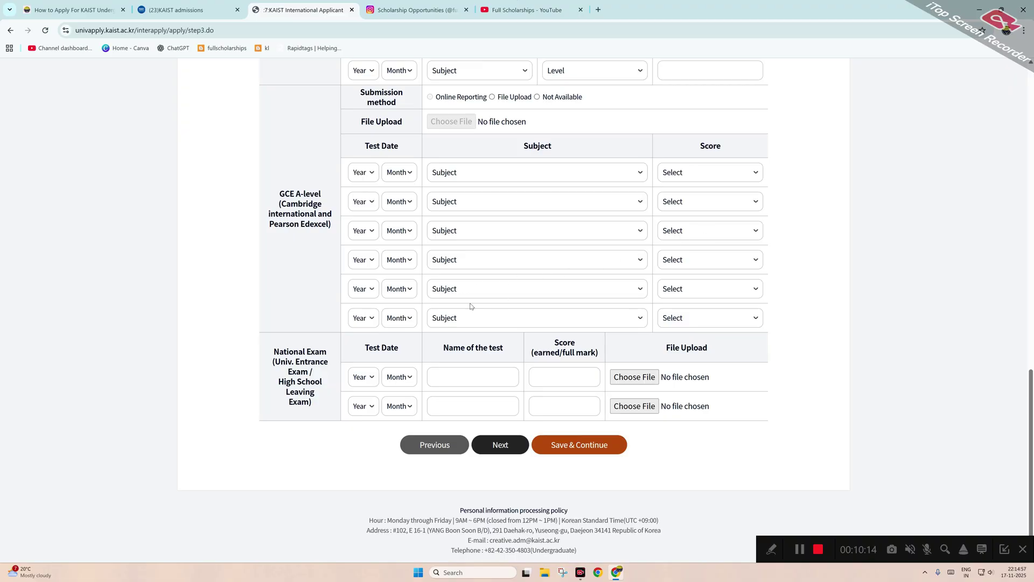
Get past the IB maximum-score-7 warning and confirm saving the test scores.
scroll(469, 304, up, 2)
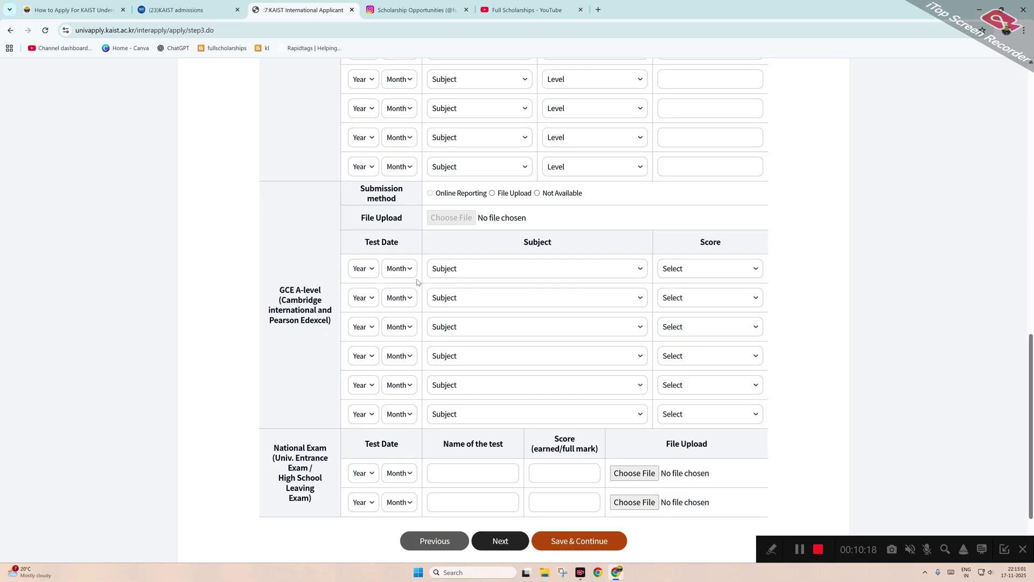
scroll(417, 280, up, 1)
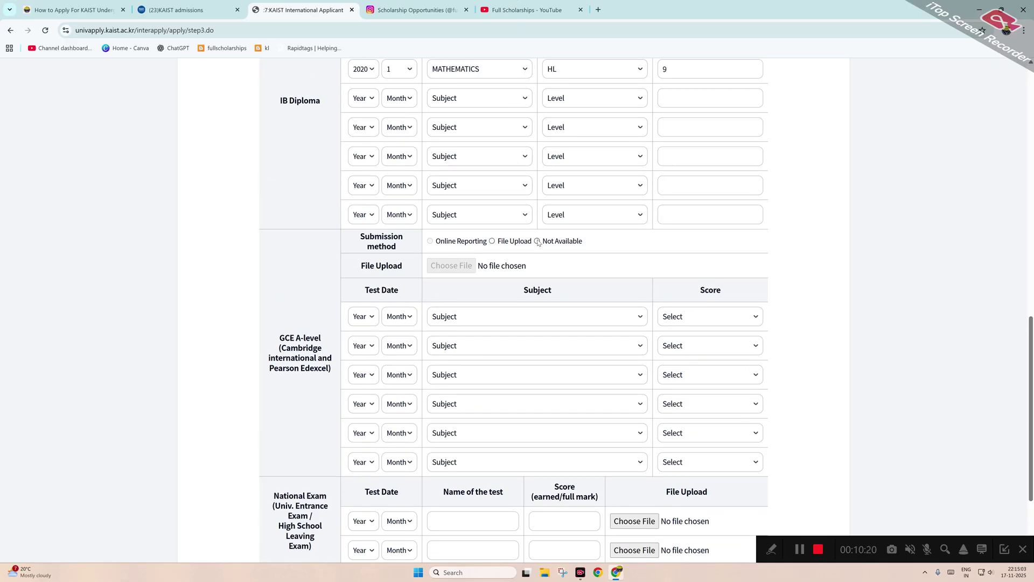
scroll(544, 287, down, 3)
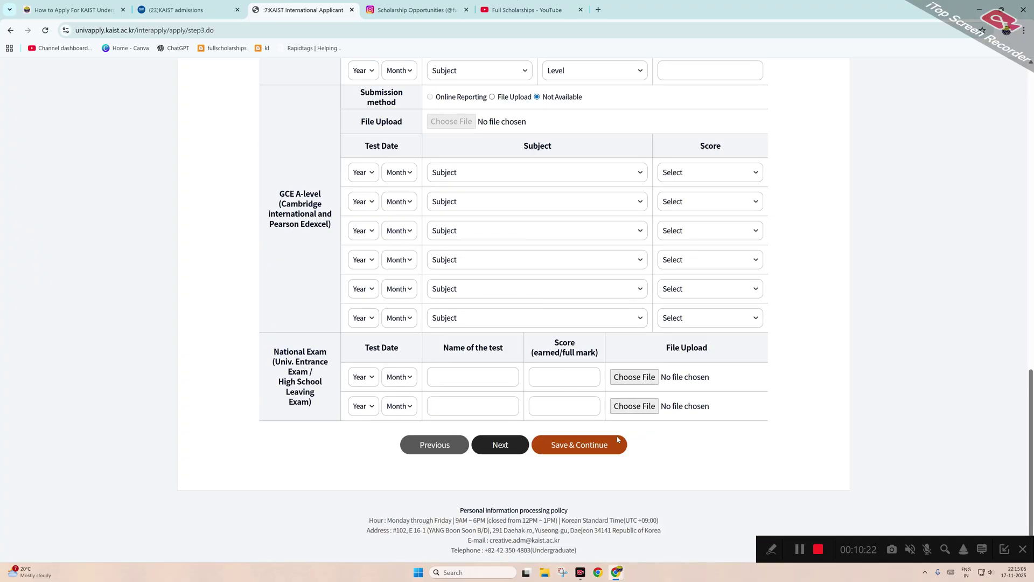
click(593, 446)
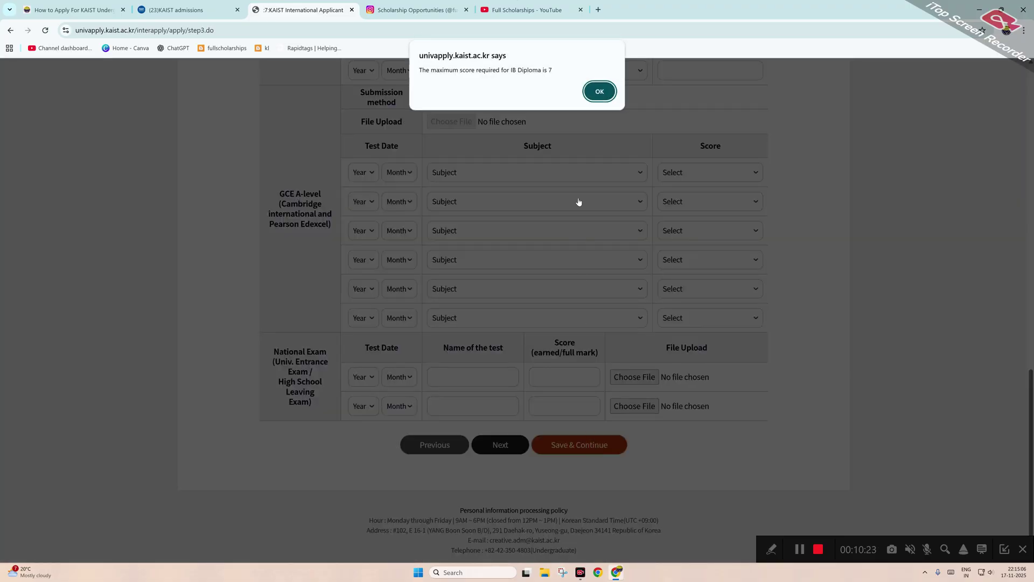
click(600, 91)
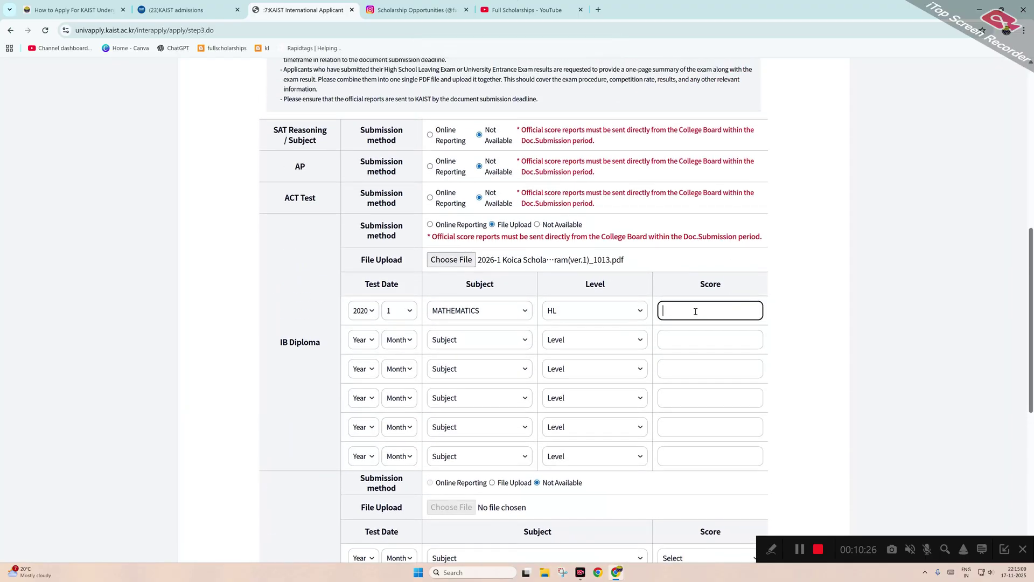
scroll(695, 310, down, 7)
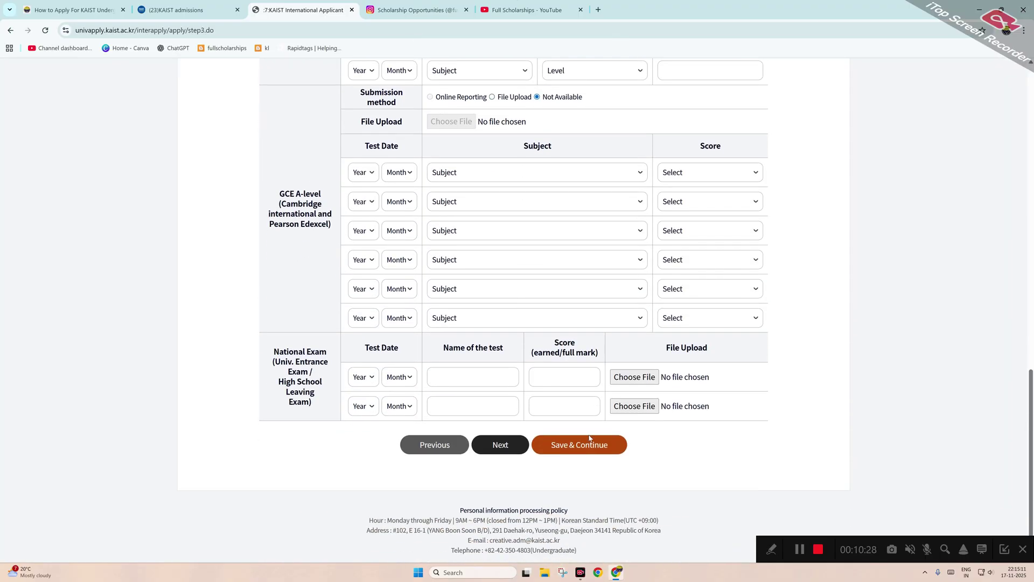
click(585, 443)
click(563, 92)
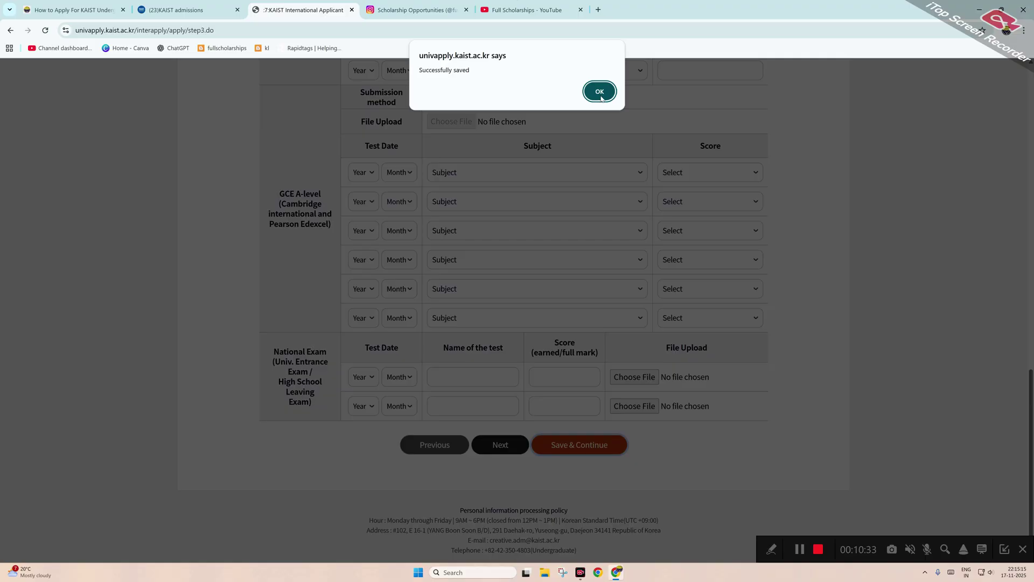
Save Step 04 Honors and Awards with no awards listed, confirming both prompts.
click(598, 91)
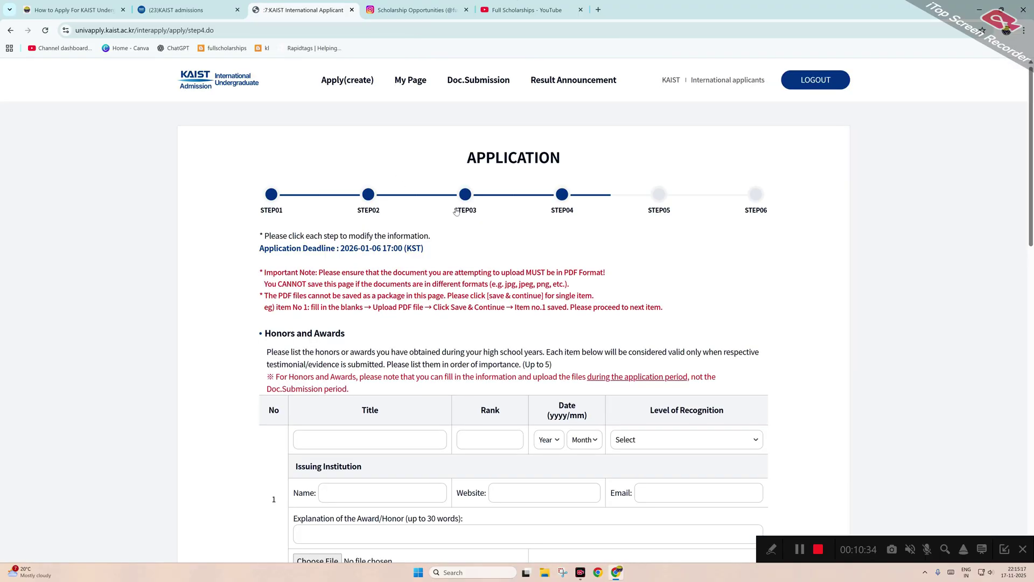
scroll(432, 268, down, 4)
scroll(432, 268, up, 4)
scroll(425, 275, down, 5)
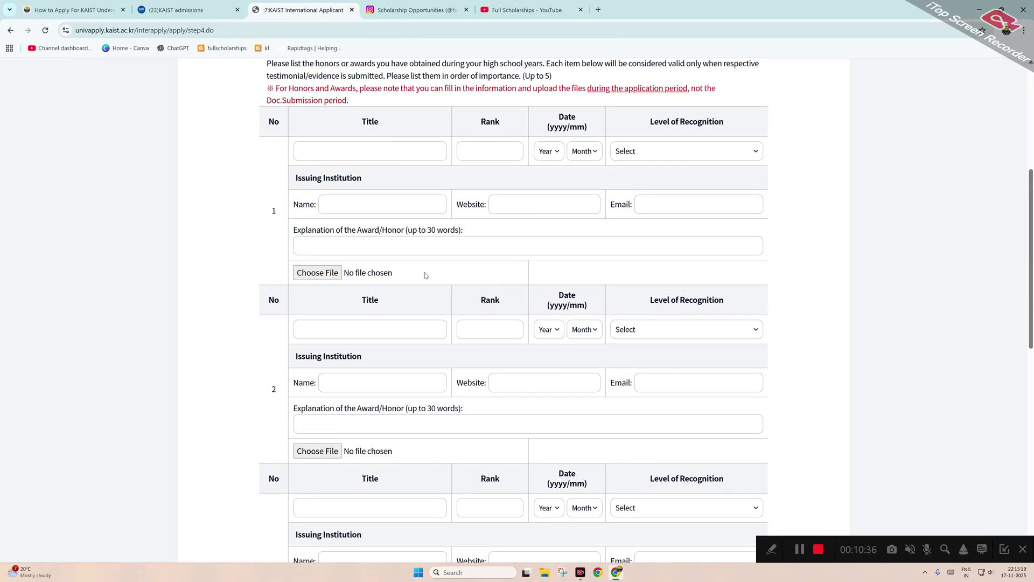
scroll(425, 275, down, 10)
click(581, 451)
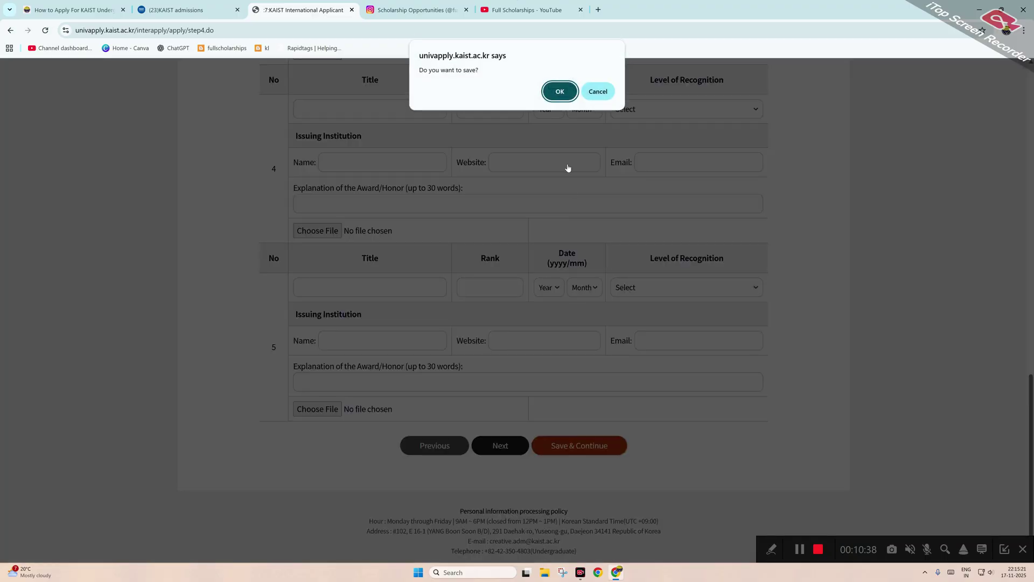
click(562, 91)
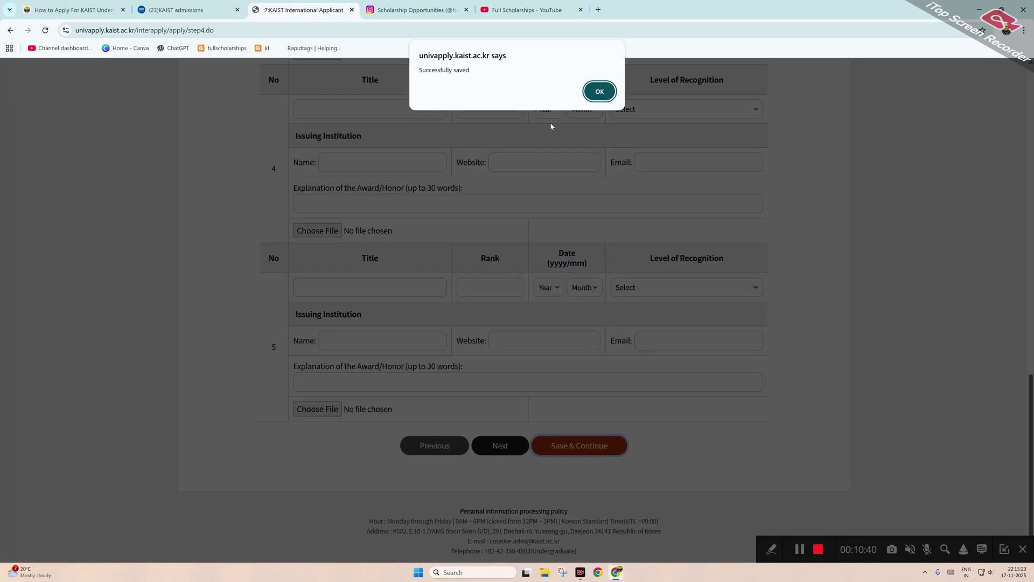
click(600, 92)
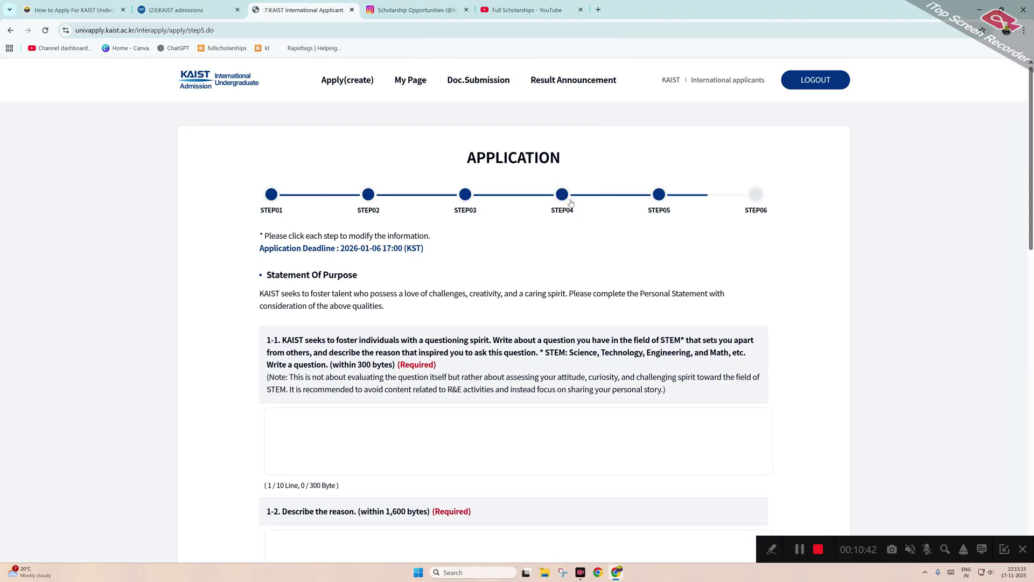
Answer question 1-2 with 'jyfj' and question 2 with 'u86yt'.
scroll(377, 274, down, 3)
click(342, 299)
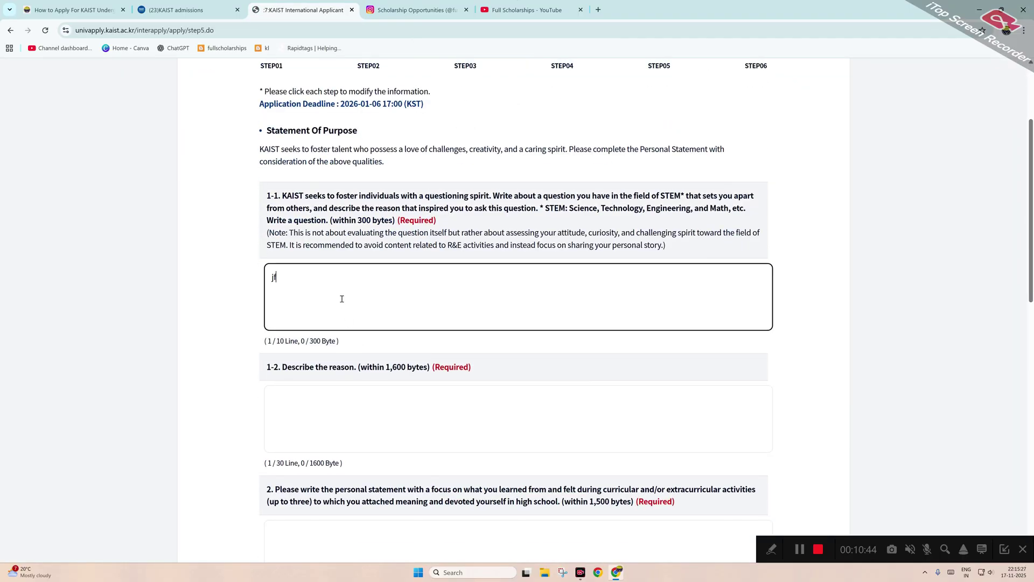
click(339, 427)
text(jyfj)
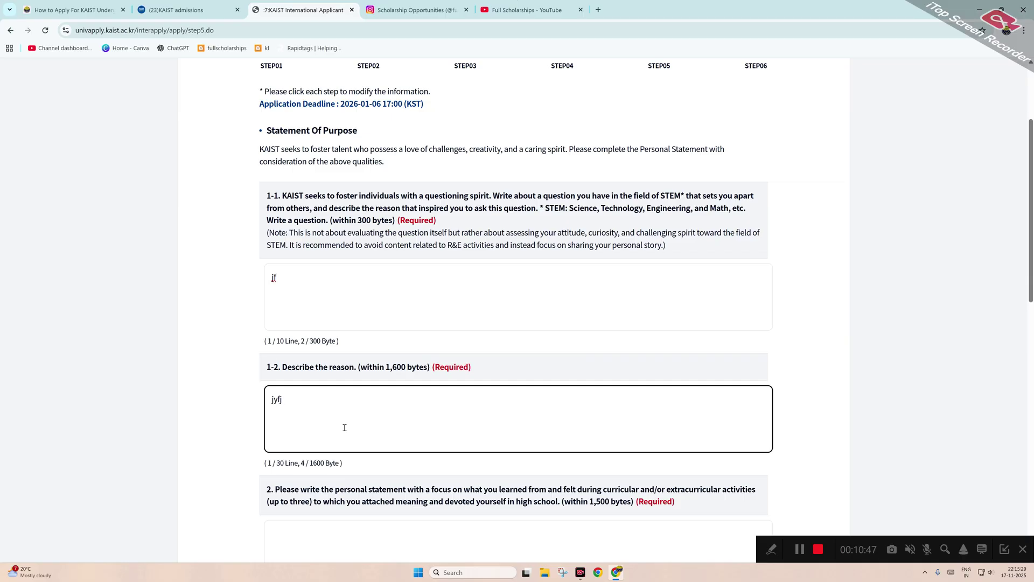
scroll(318, 437, down, 1)
scroll(318, 437, down, 2)
click(312, 349)
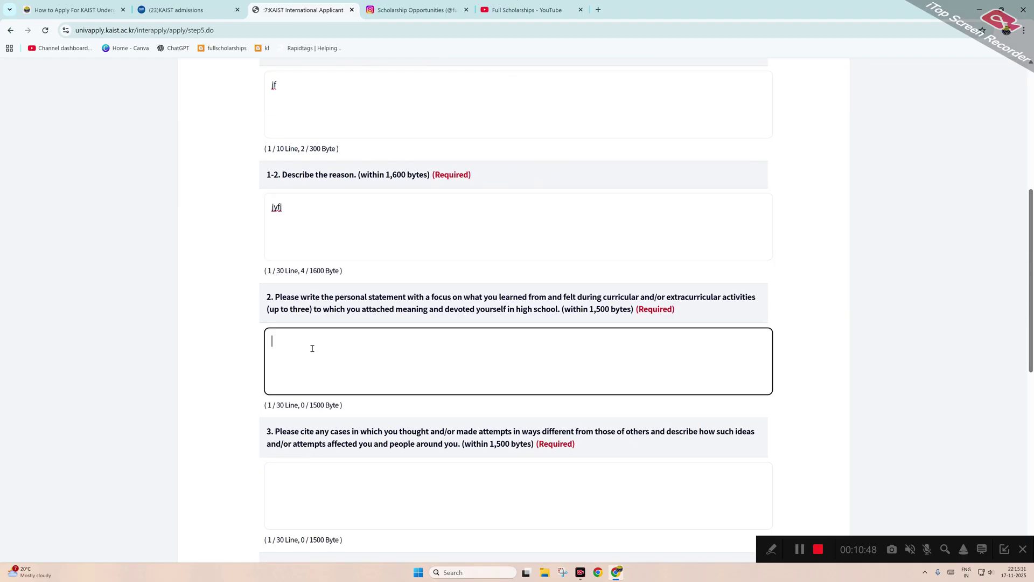
text(u86yt)
Answer questions 3, 4 and 5 with 'urtut', '6tvutr' and 'yreyv rft'.
scroll(311, 349, down, 2)
click(282, 413)
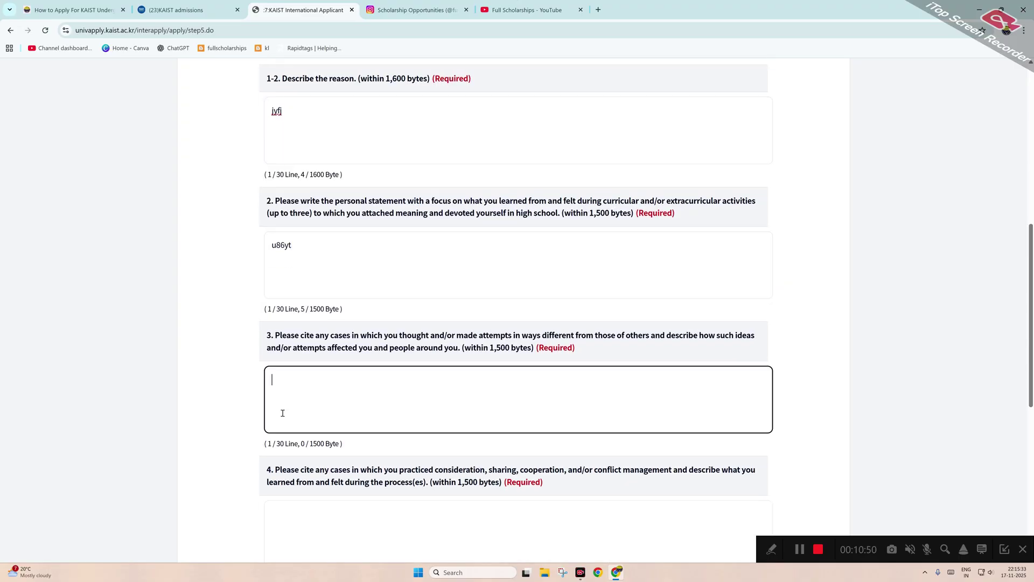
text(urtut)
scroll(342, 397, down, 2)
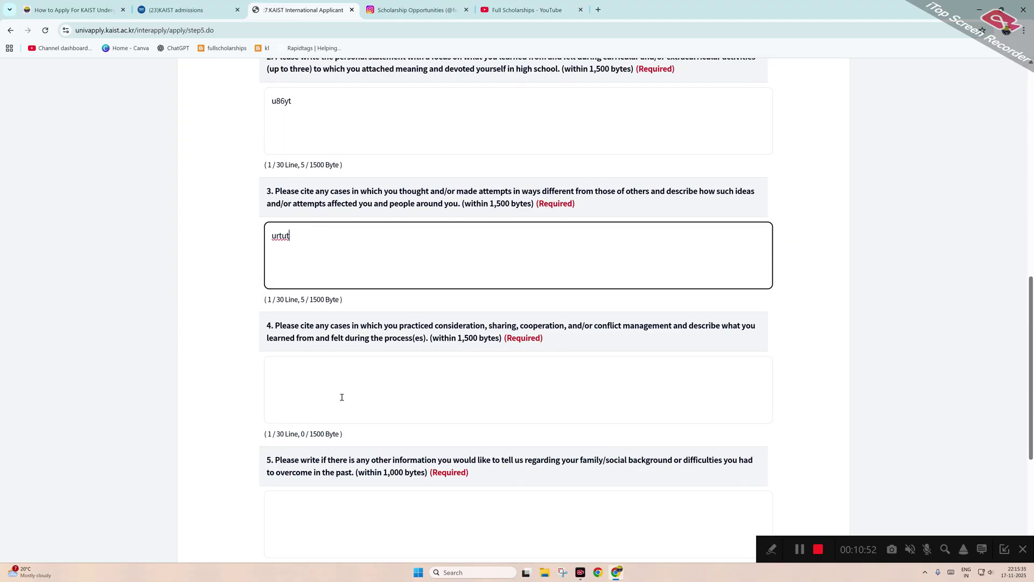
click(342, 397)
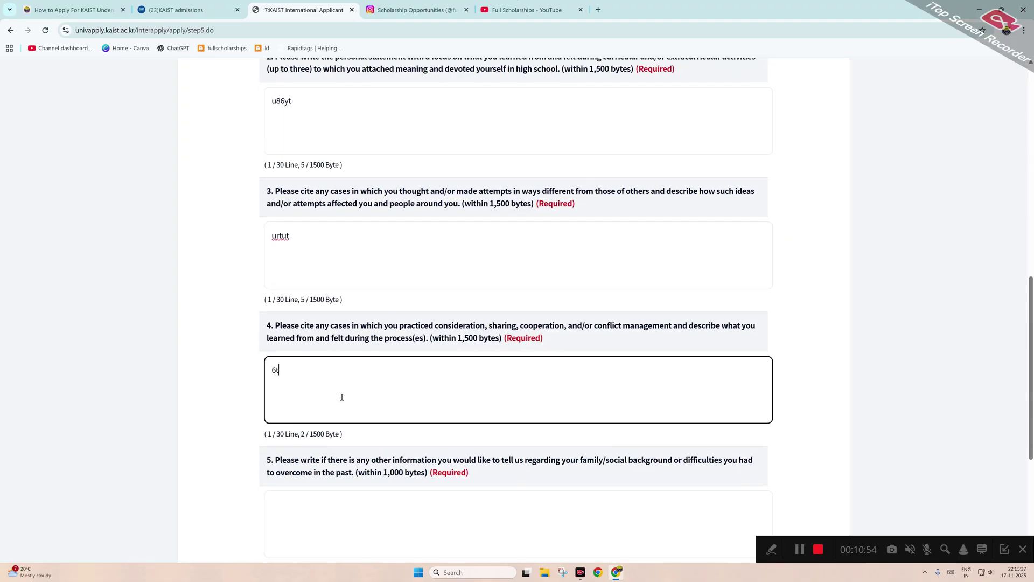
text(6tvutr)
scroll(336, 351, down, 2)
scroll(347, 398, down, 1)
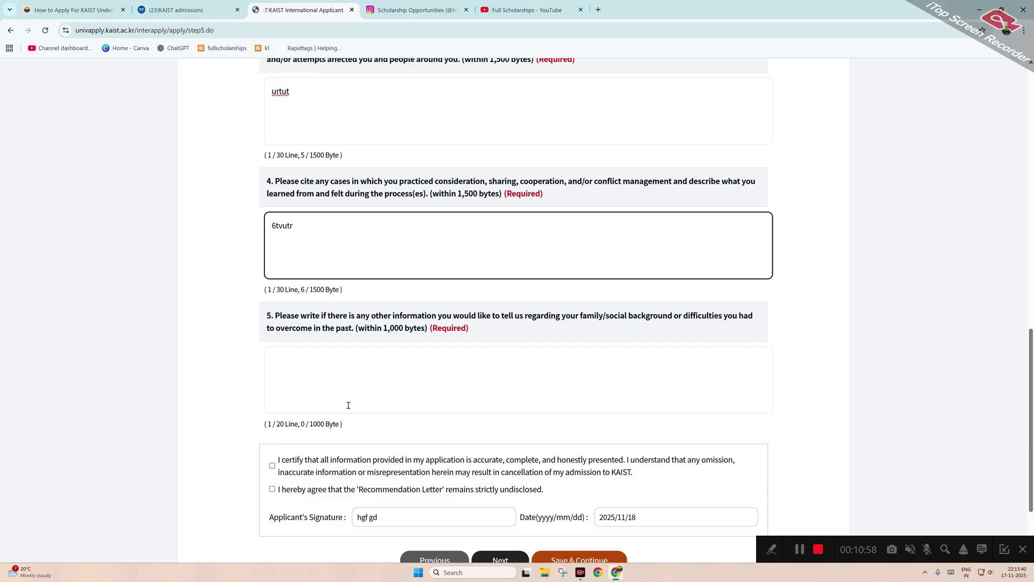
click(325, 374)
text(yreyv rft)
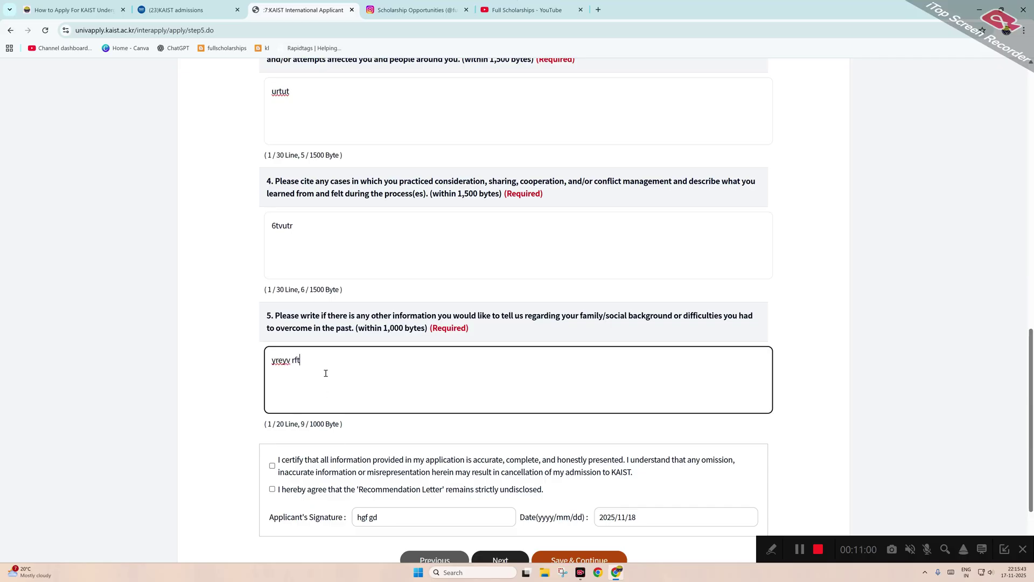
Tick the accuracy and undisclosed-recommendation certifications, then save and confirm Step 05.
scroll(322, 399, down, 2)
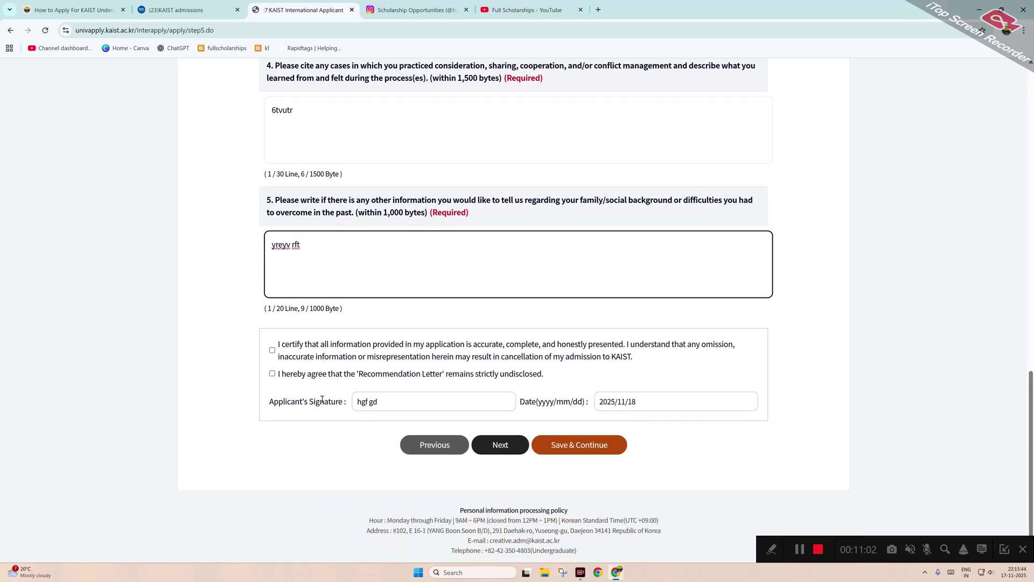
click(272, 350)
click(272, 373)
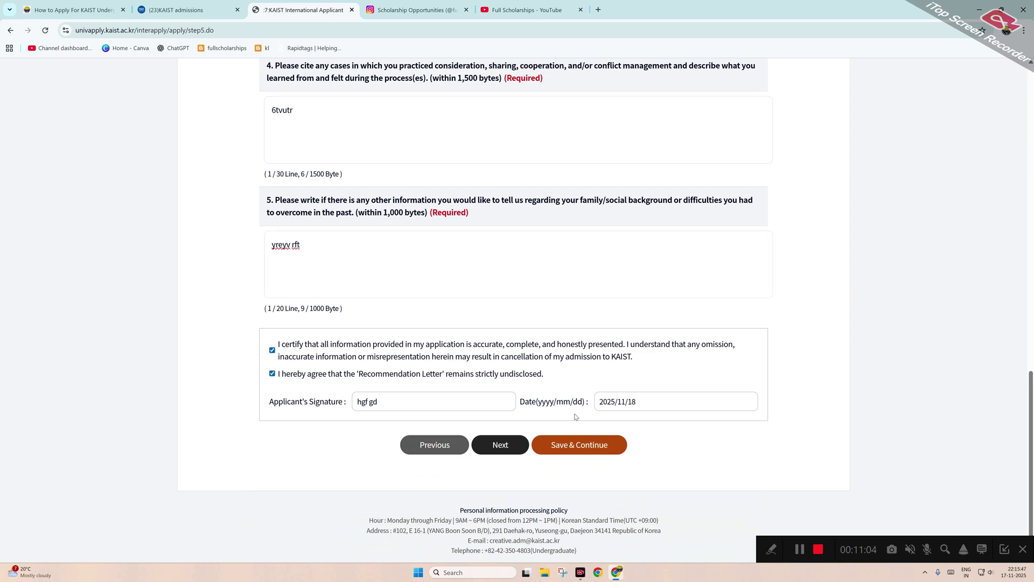
click(576, 447)
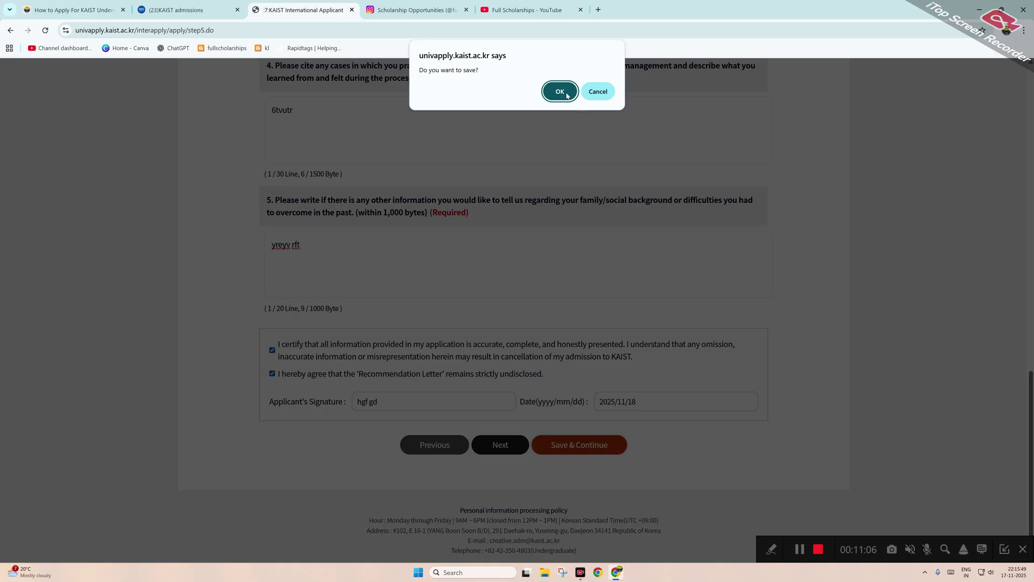
click(560, 92)
Save Step 06 with KAIST Scholarship and School Violence 'No', reaching Step 07 Payment.
click(599, 90)
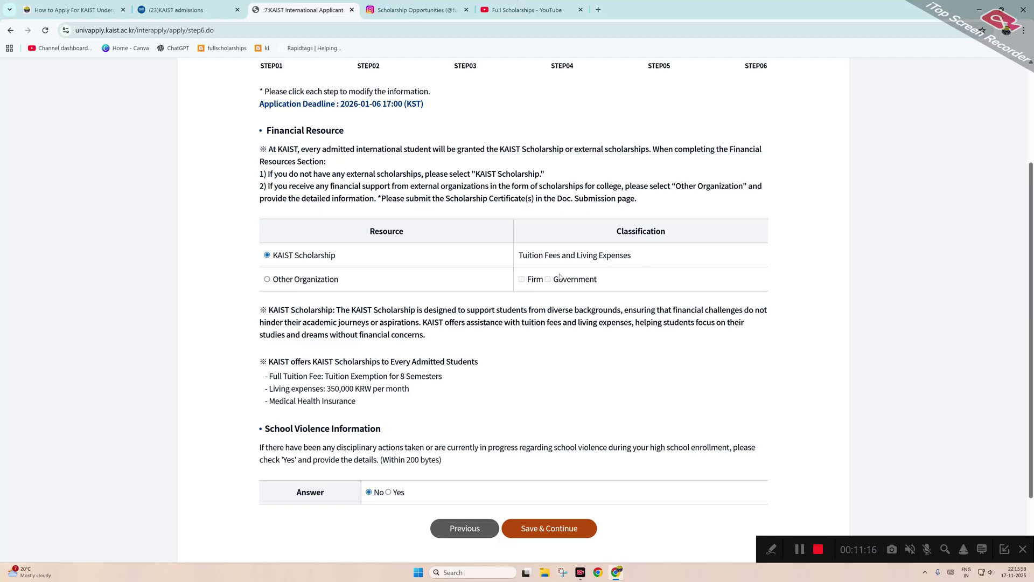
scroll(404, 388, down, 2)
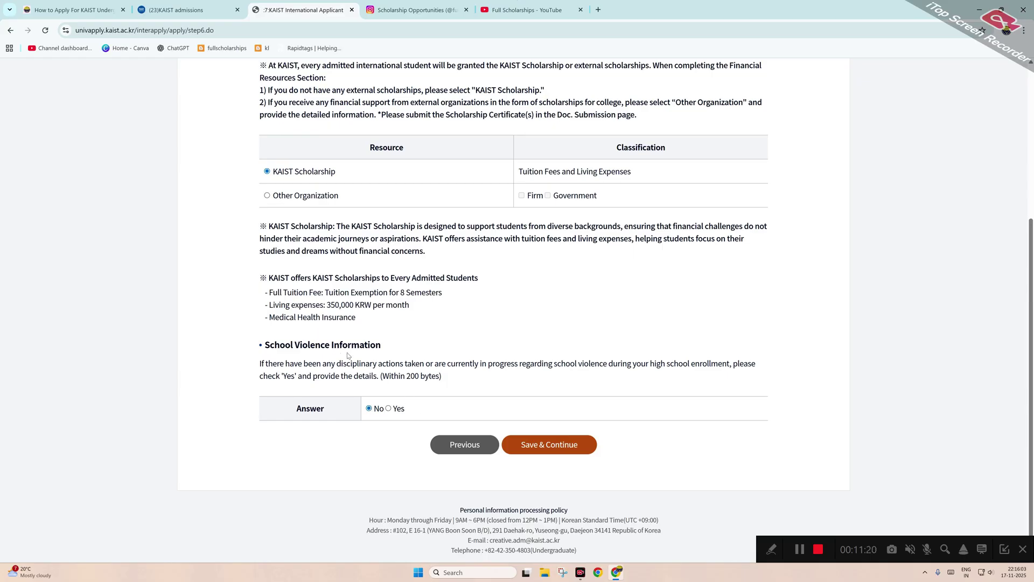
click(542, 445)
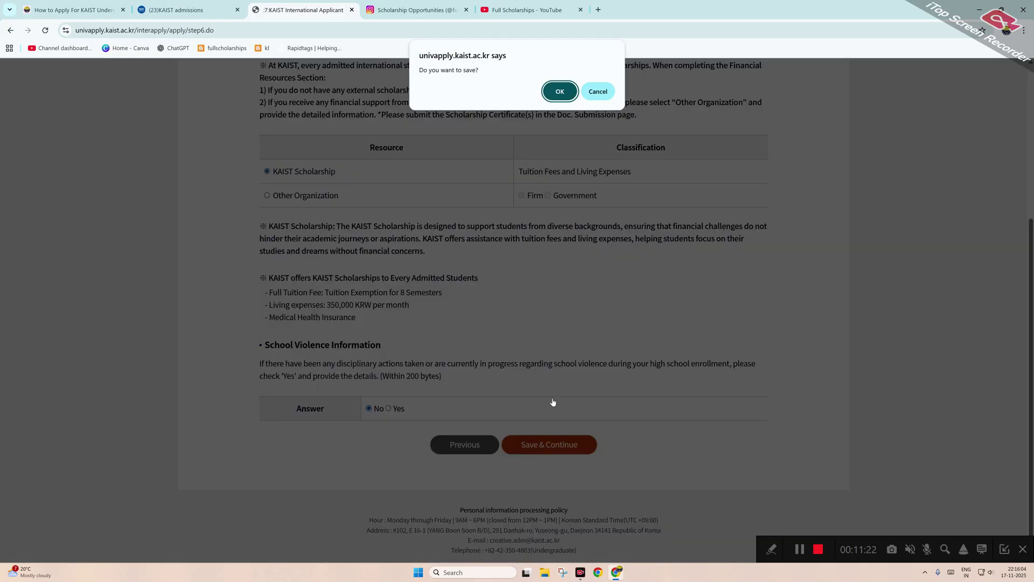
click(557, 91)
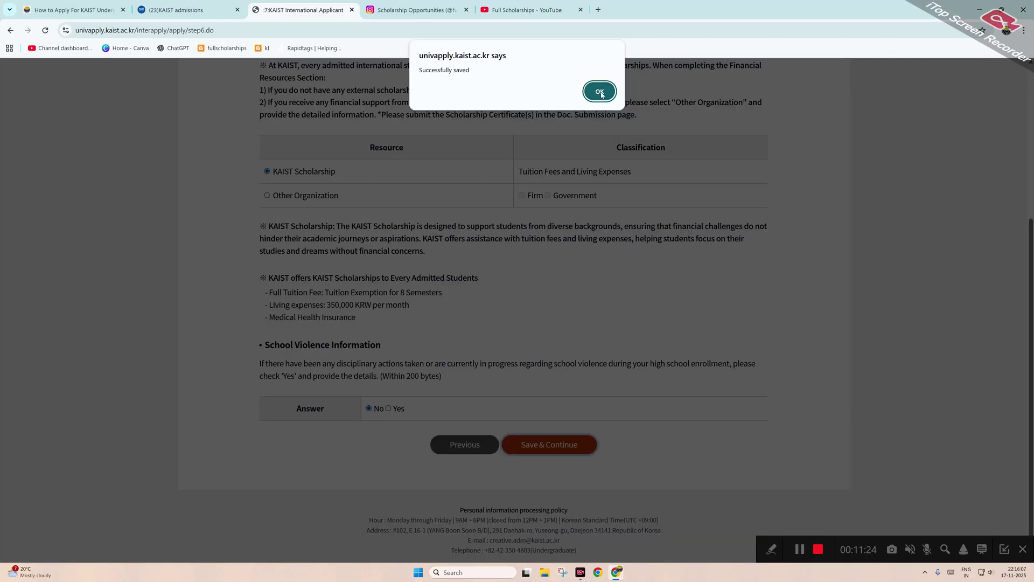
click(601, 90)
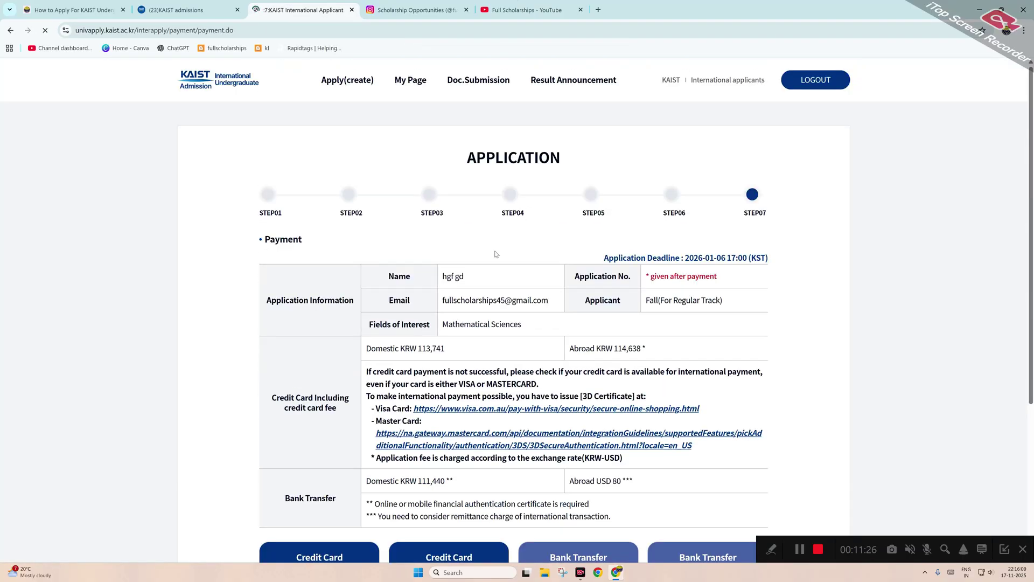
Scroll to the payment options and highlight the USD 80 abroad bank-transfer fee.
scroll(495, 254, down, 3)
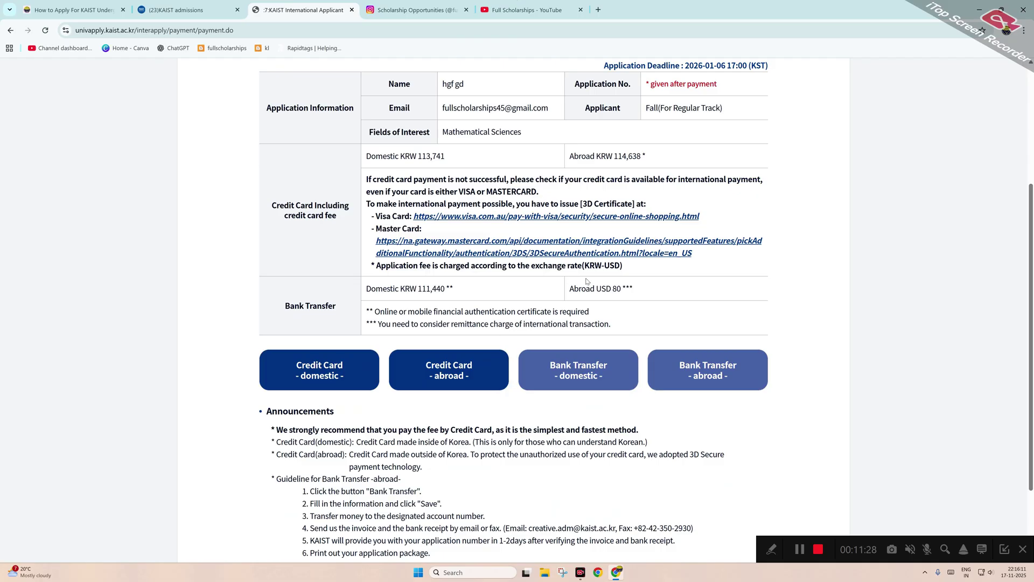
drag(611, 291, 627, 286)
Choose bank transfer from abroad and fill in the sender's name and remittance date 2025-11-17.
click(729, 369)
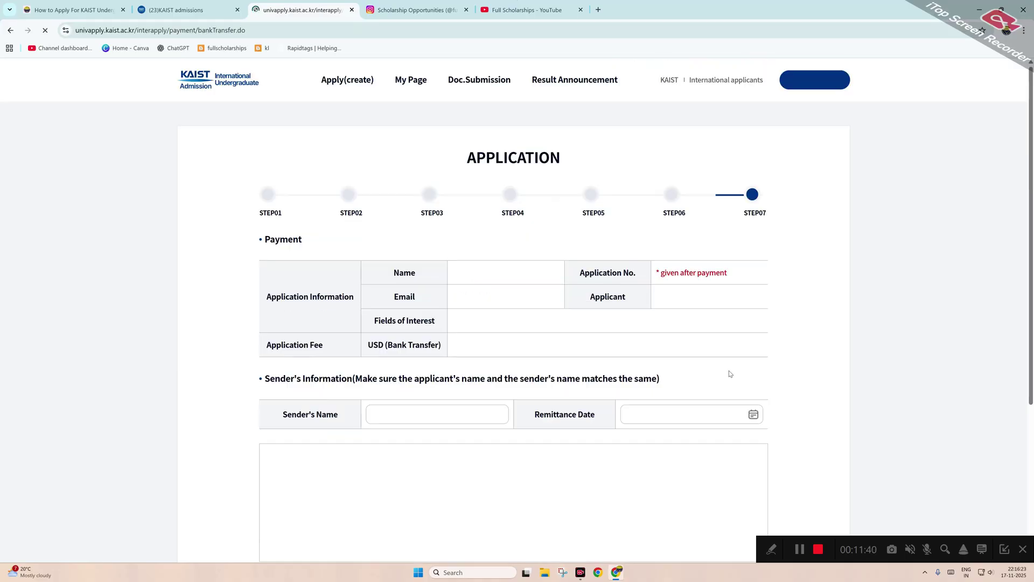
scroll(538, 366, down, 2)
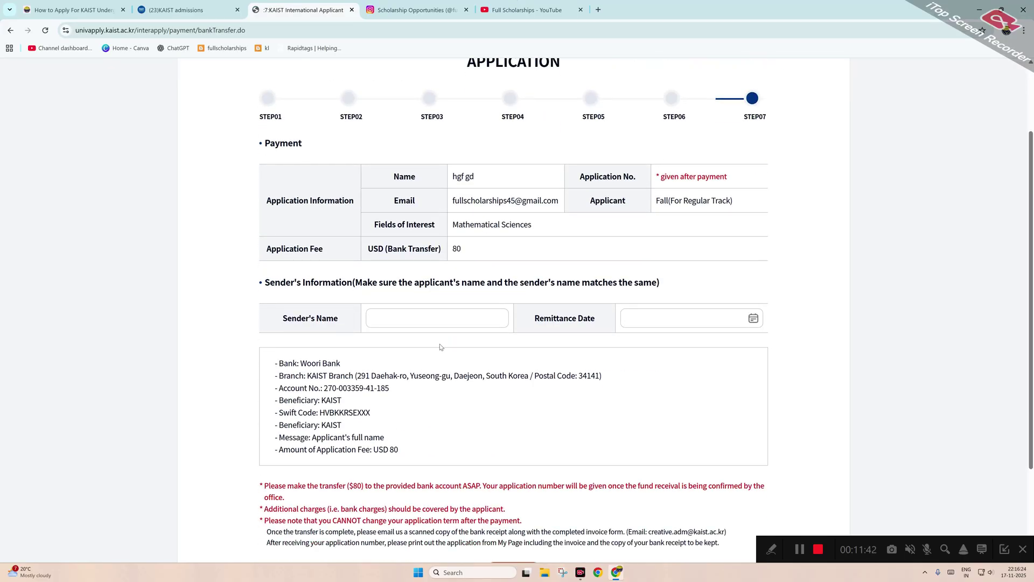
click(430, 317)
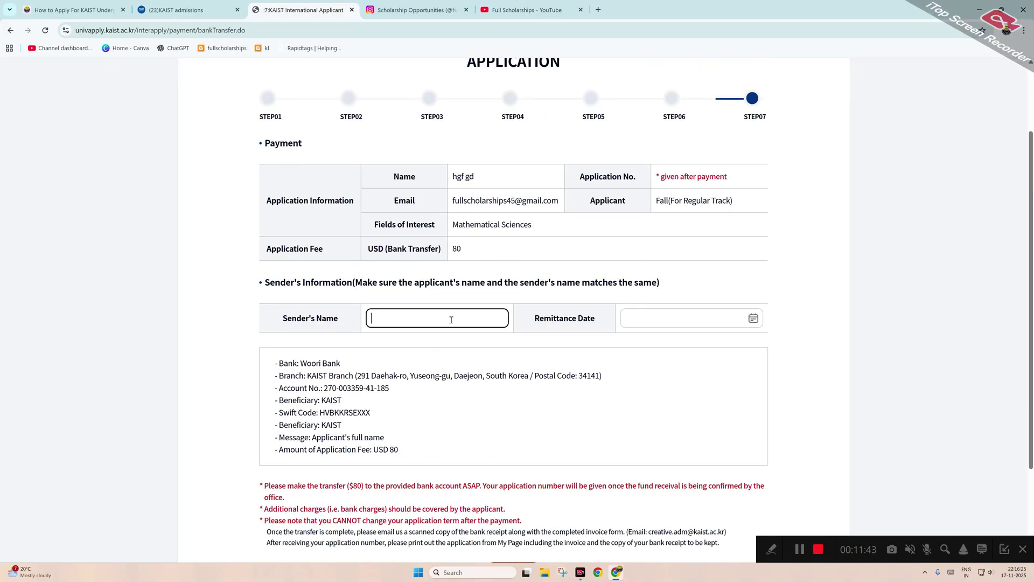
click(751, 321)
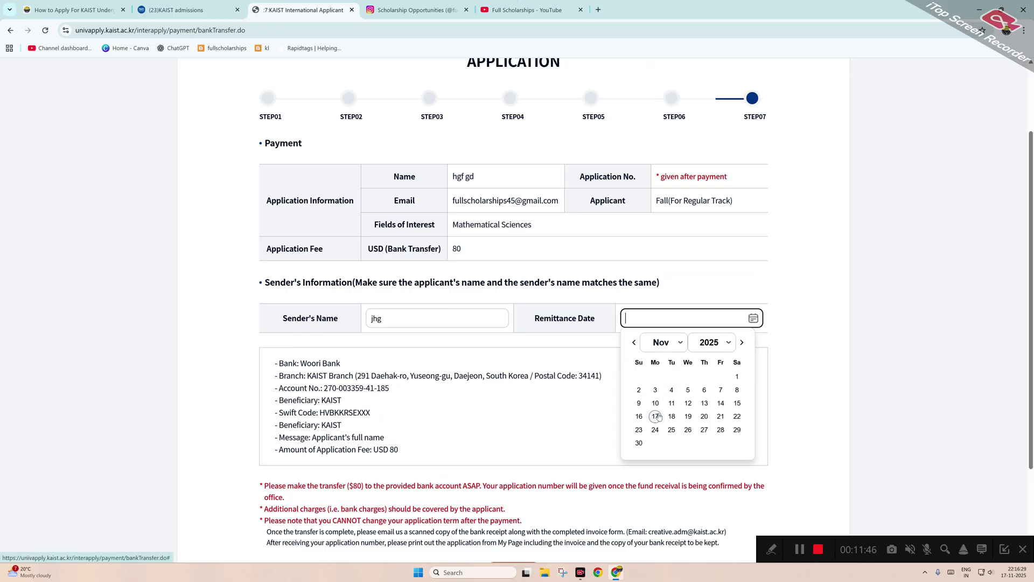
click(655, 417)
Save the payment details, confirming through the pending-approval notice to My Page.
scroll(521, 355, down, 2)
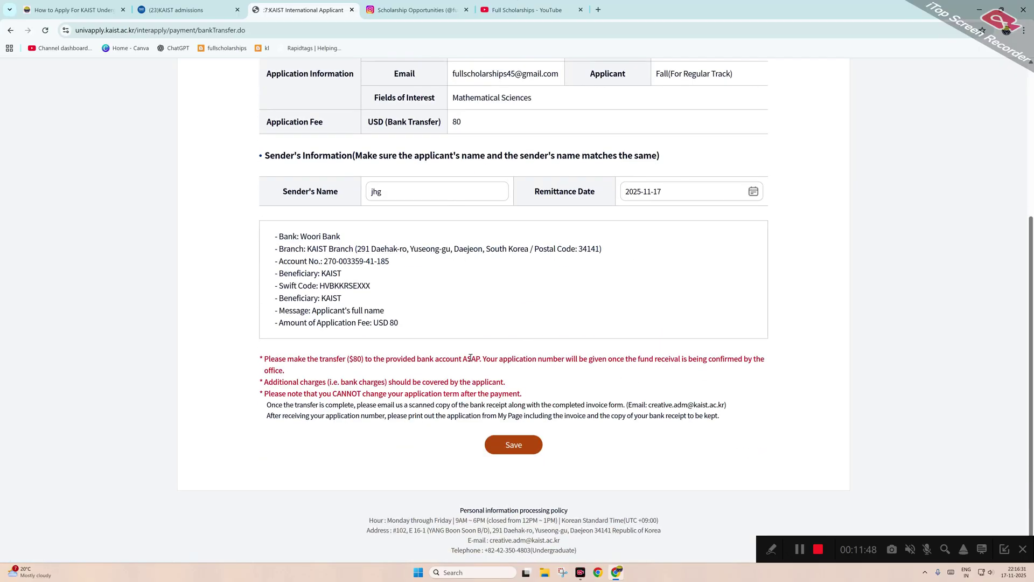
click(530, 447)
click(558, 92)
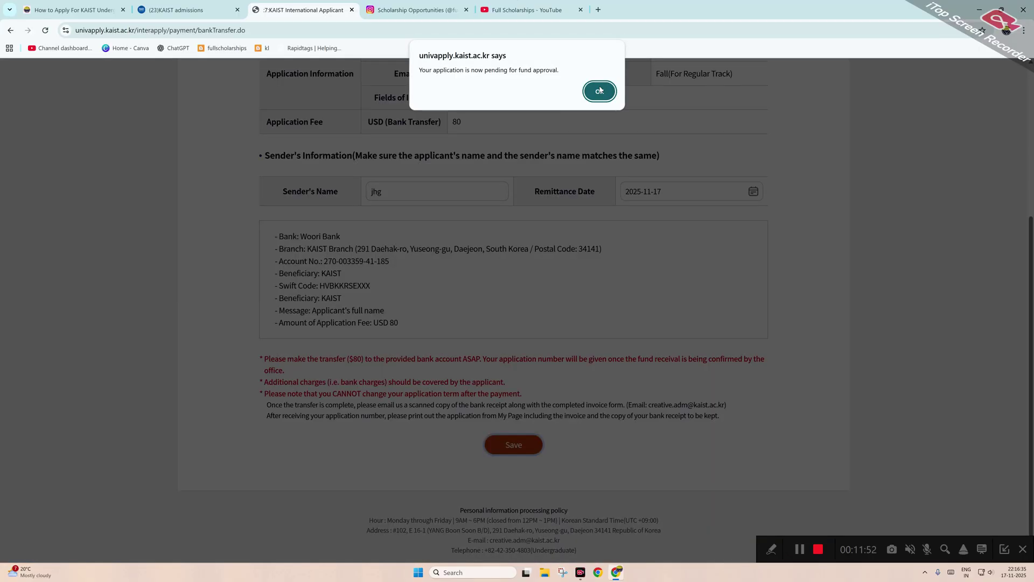
click(601, 90)
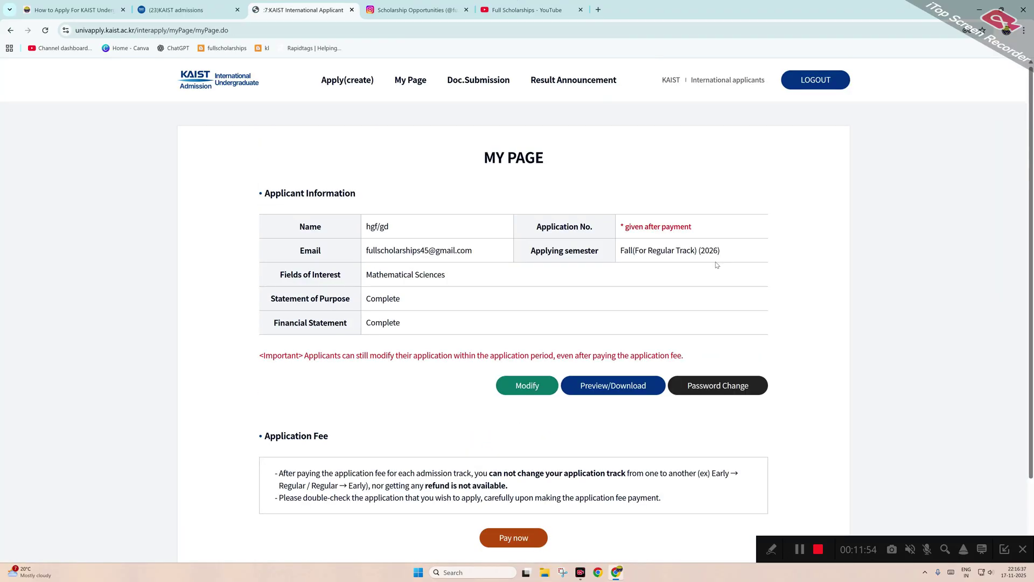
drag(699, 223, 521, 230)
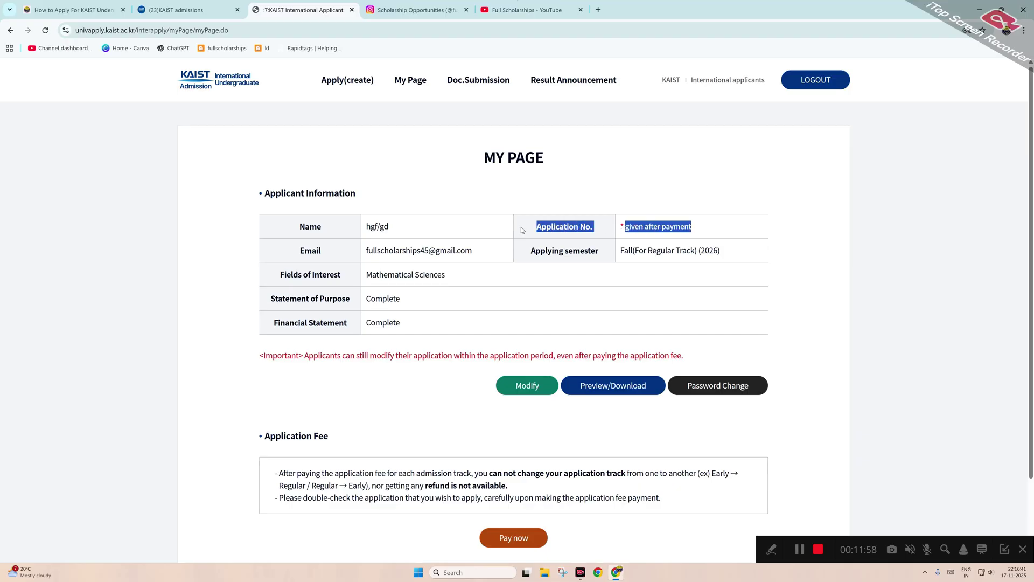
drag(618, 226, 697, 229)
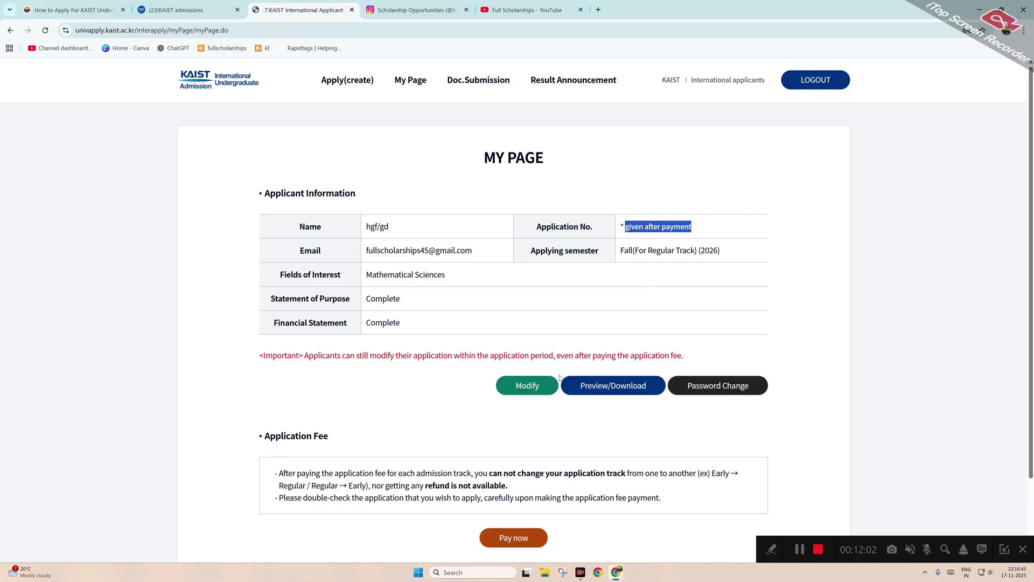
drag(413, 323, 347, 321)
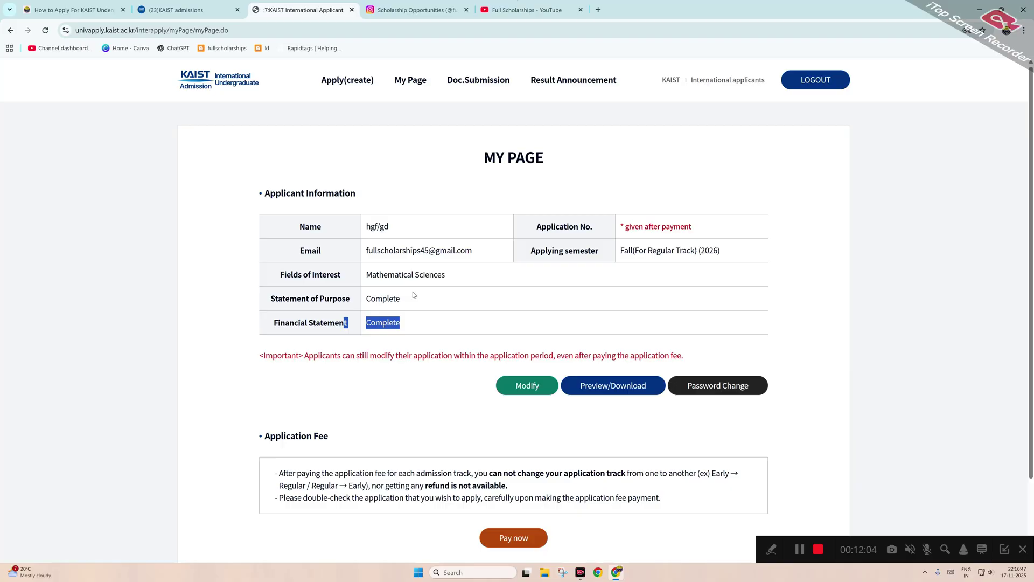
drag(413, 295, 361, 298)
drag(447, 274, 357, 277)
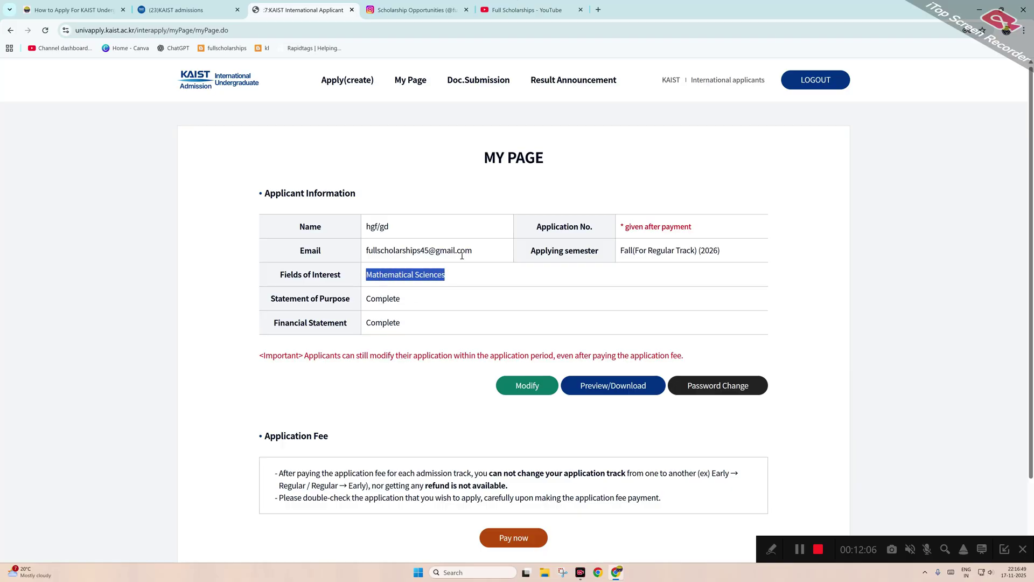
drag(462, 253, 398, 231)
click(298, 220)
drag(297, 220, 390, 228)
scroll(390, 228, down, 2)
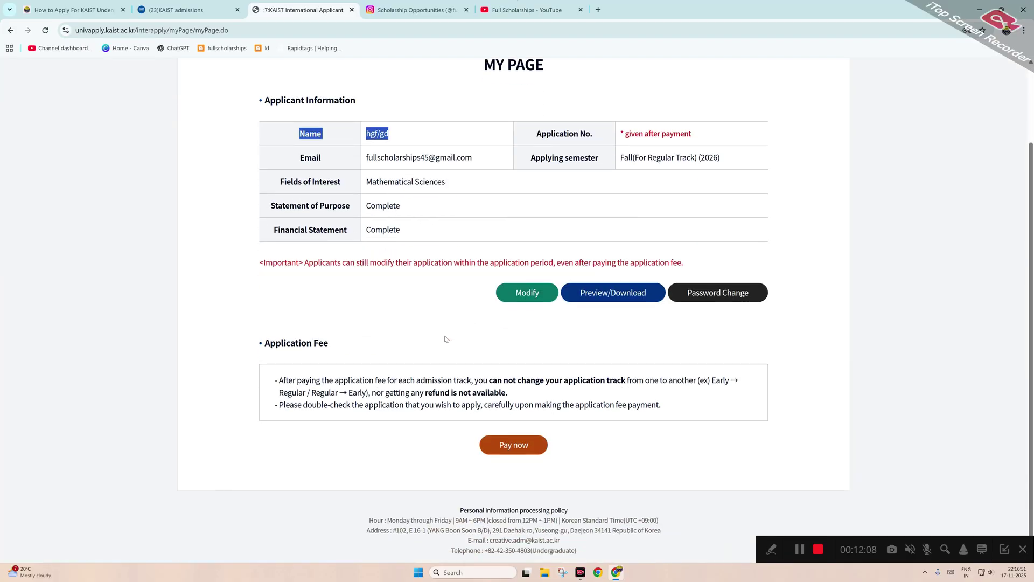
drag(549, 395, 267, 377)
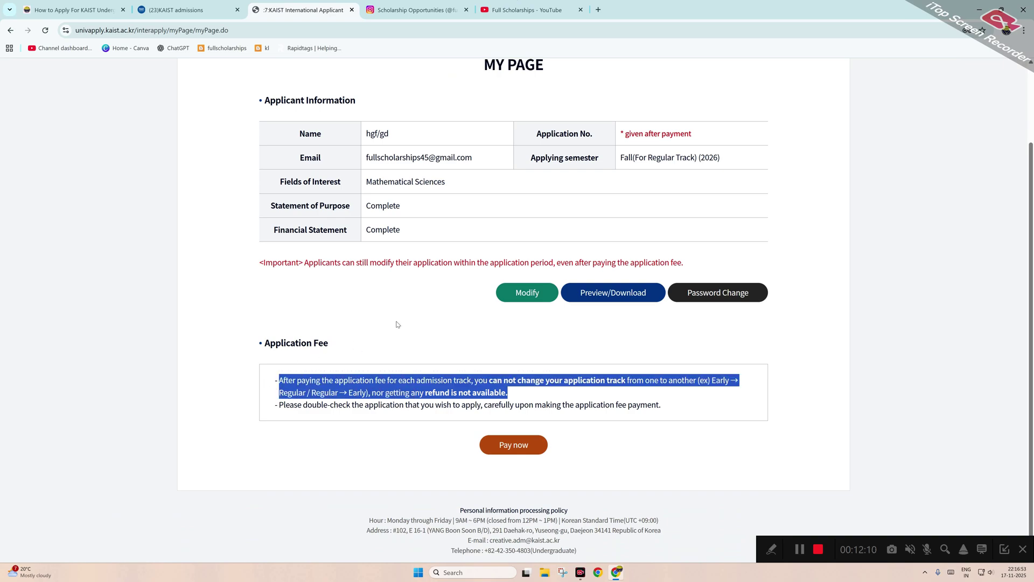
click(415, 313)
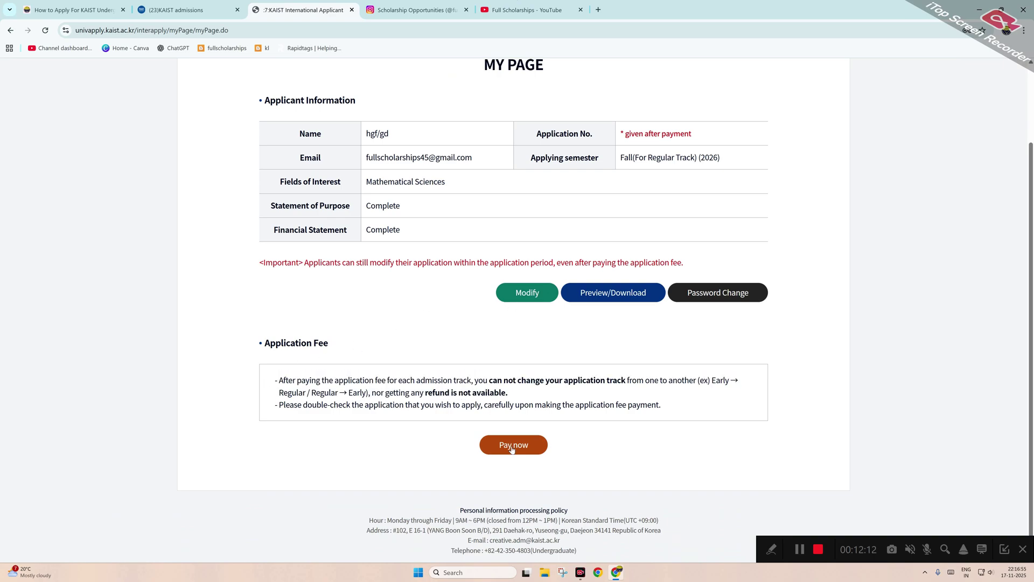
scroll(596, 286, up, 2)
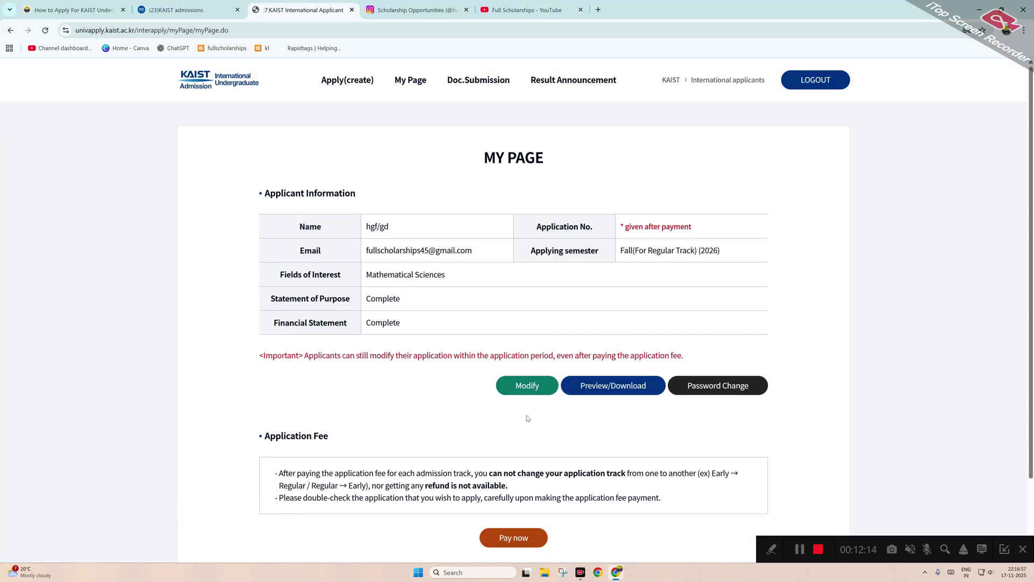
scroll(527, 418, down, 2)
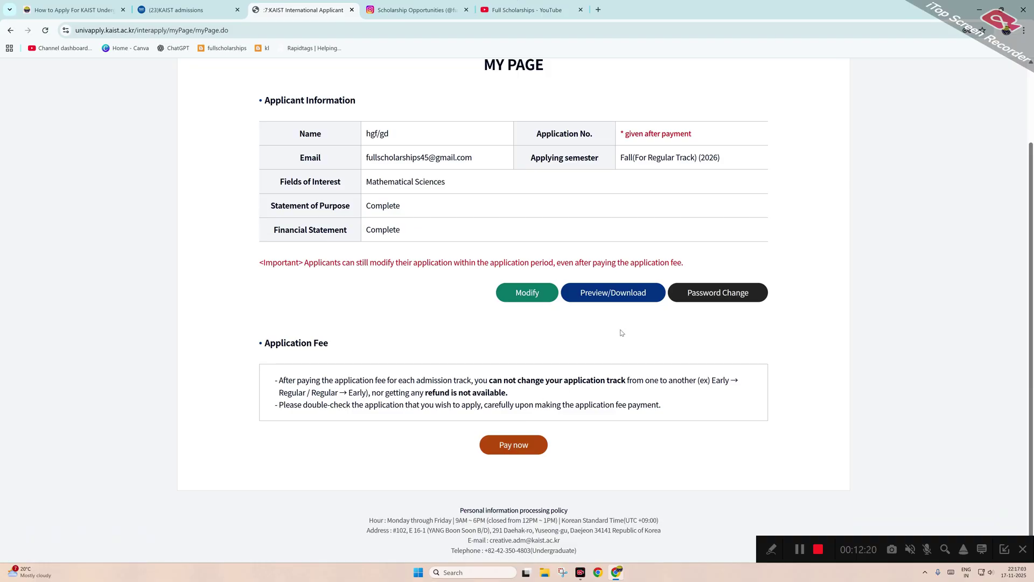
scroll(622, 332, up, 2)
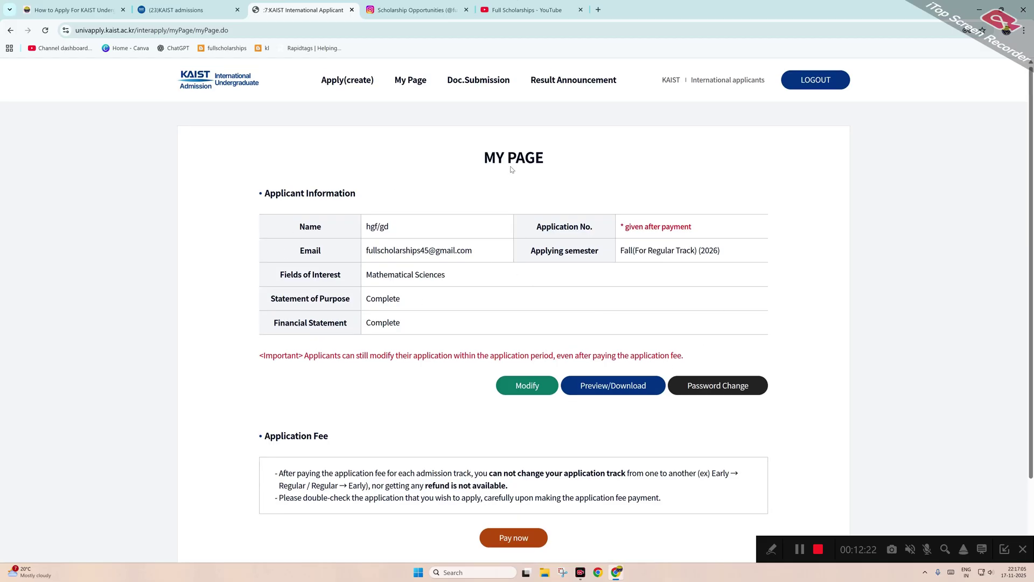
click(408, 82)
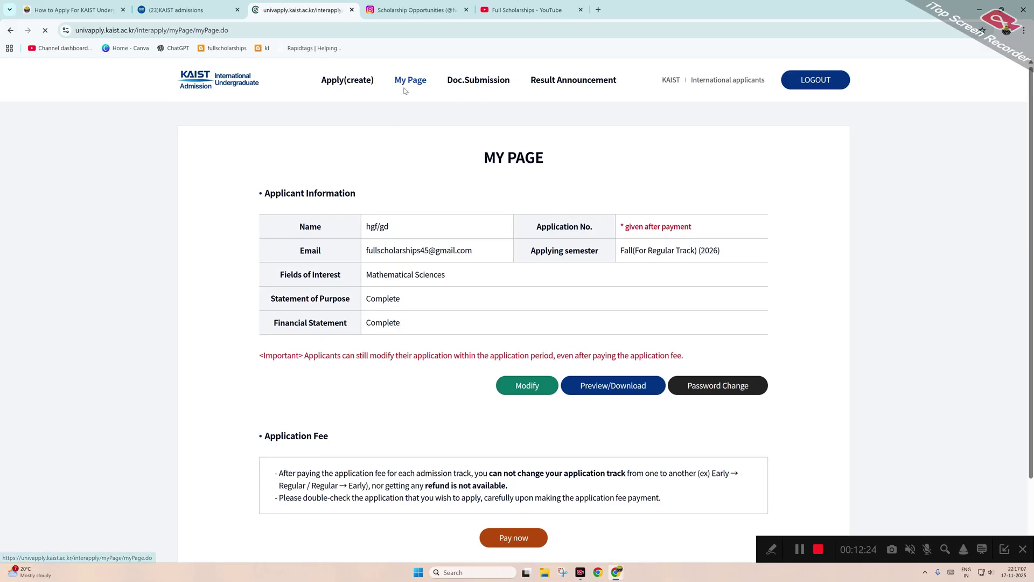
scroll(462, 279, down, 2)
scroll(633, 298, up, 2)
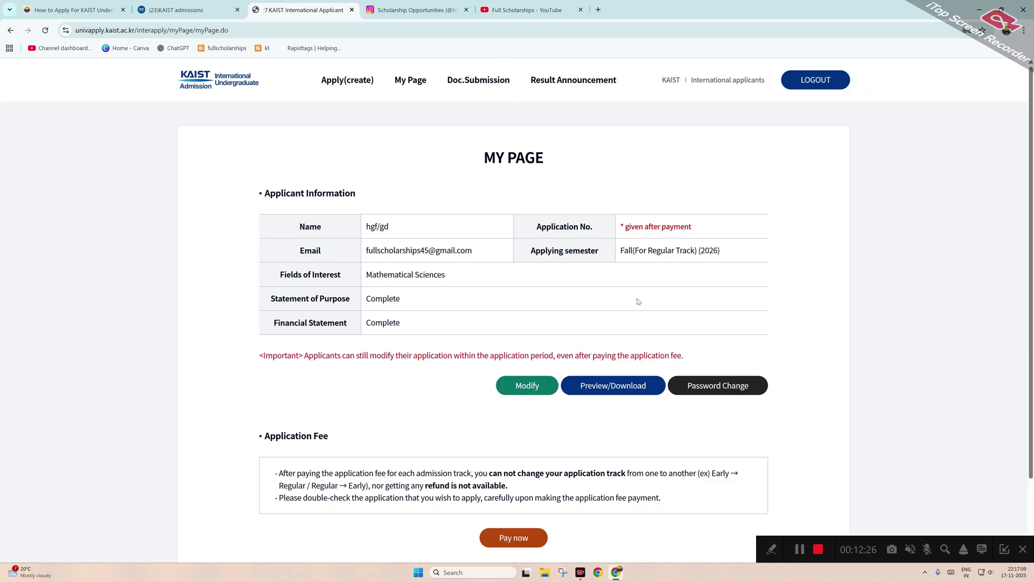
click(476, 83)
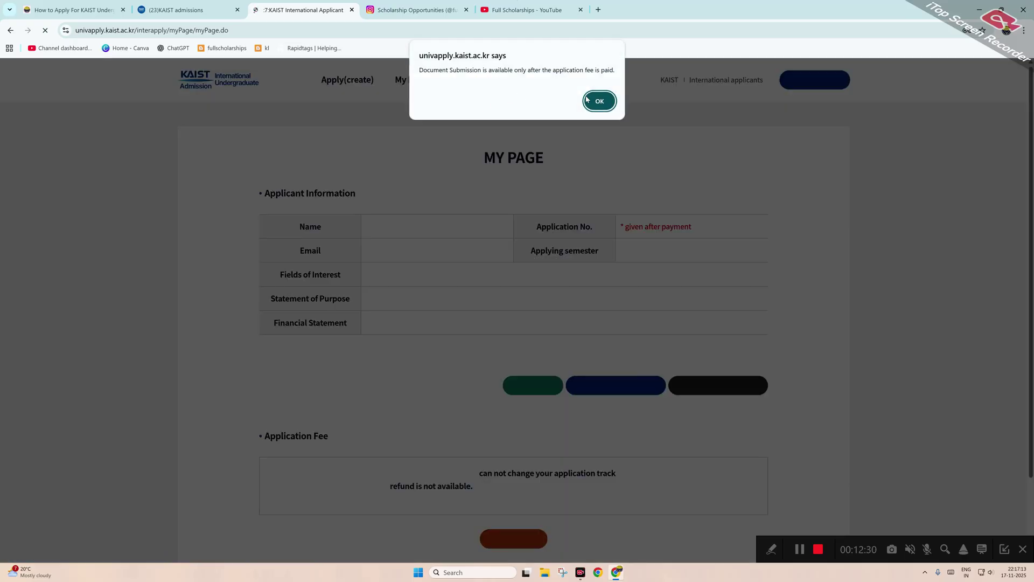
key(Return)
click(474, 82)
click(598, 100)
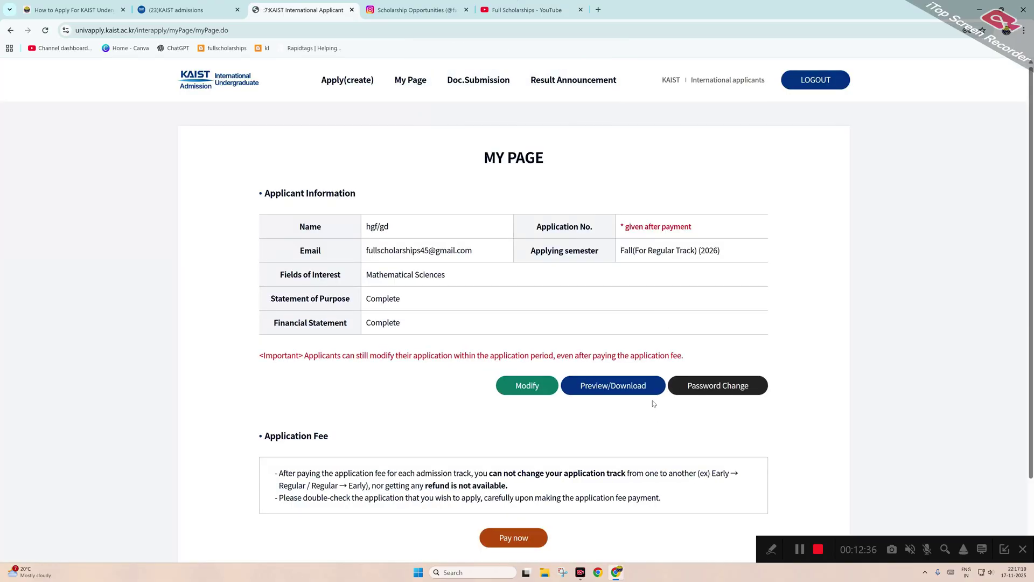
click(582, 79)
scroll(668, 289, down, 1)
scroll(653, 290, up, 1)
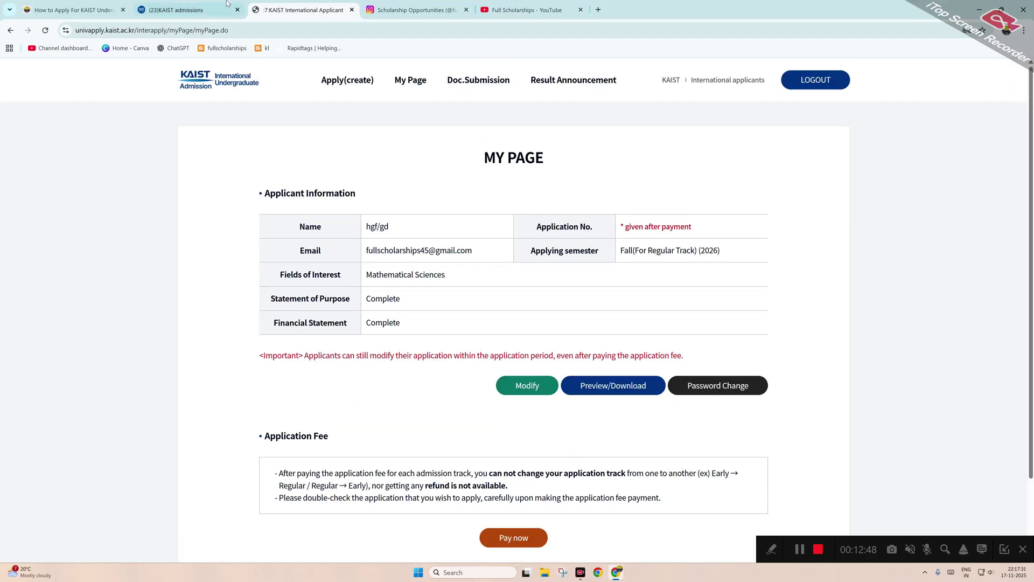
Cycle through the Instagram, KAIST, YouTube and article tabs, closing the channel's About panel.
click(436, 5)
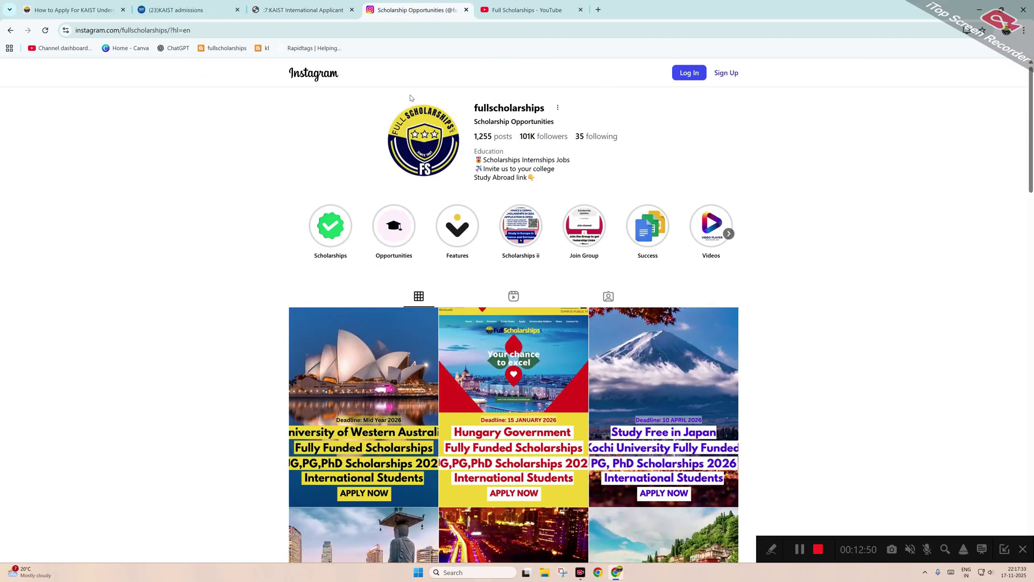
click(293, 9)
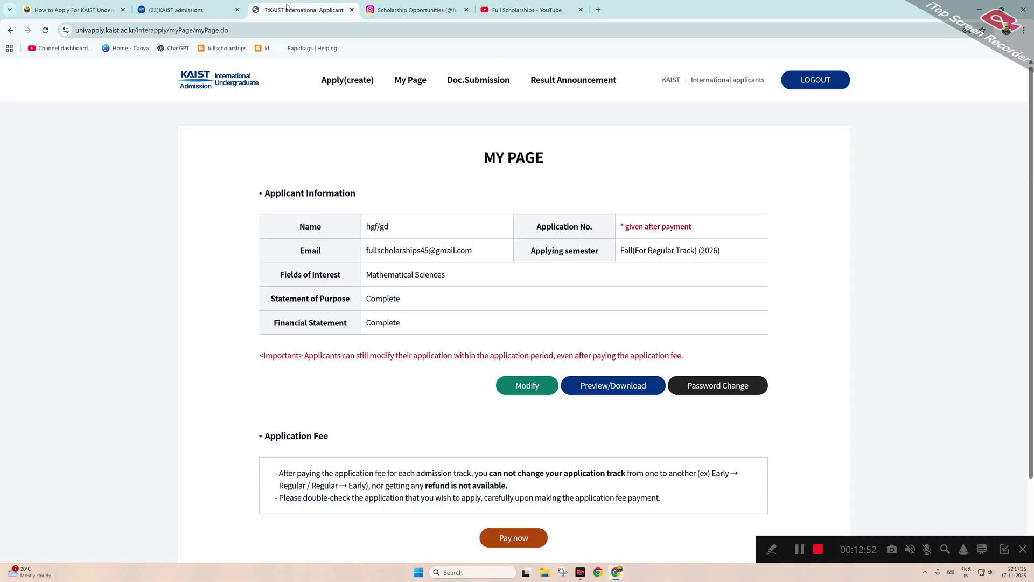
click(500, 6)
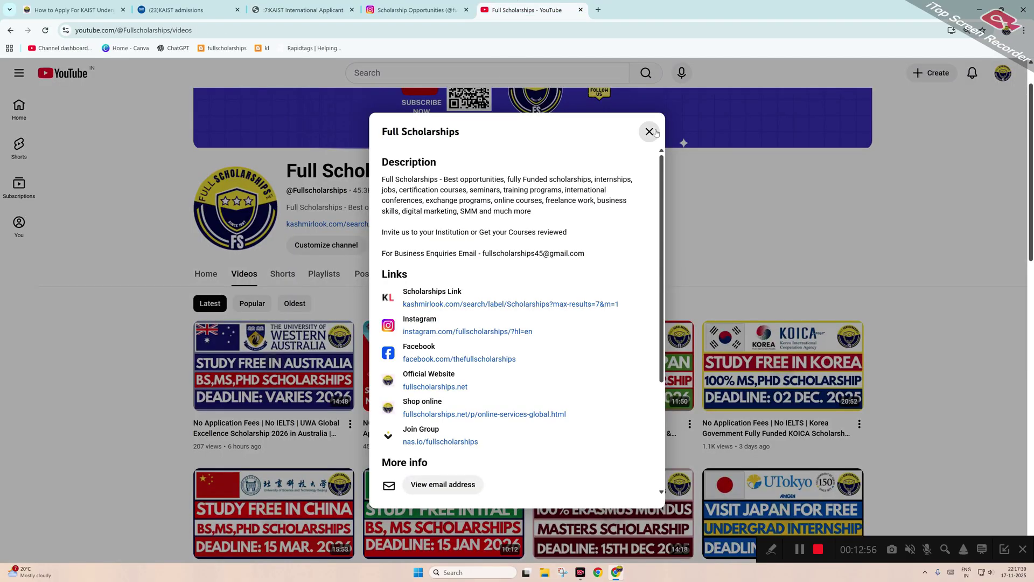
click(649, 131)
click(75, 9)
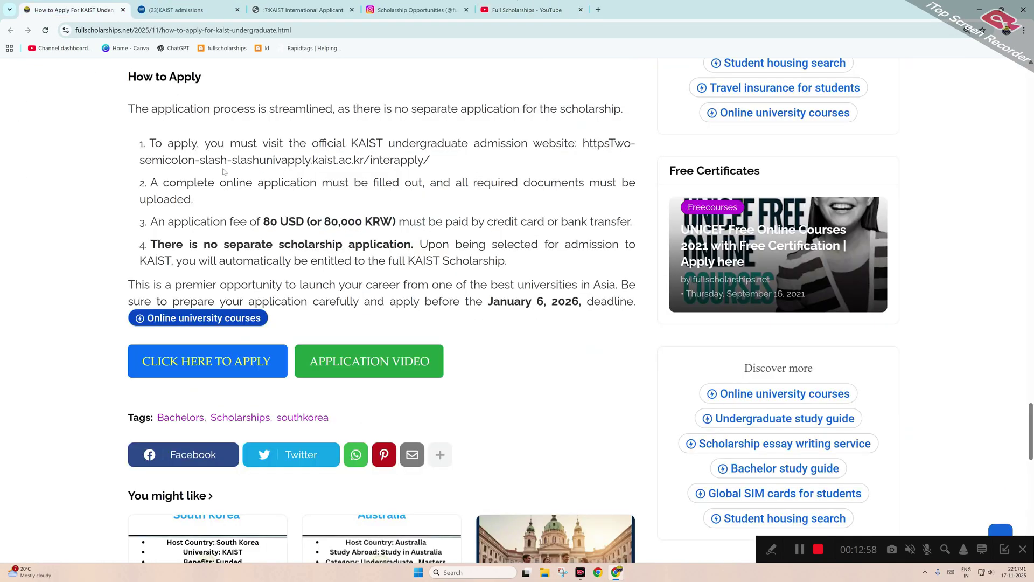
scroll(127, 69, up, 7)
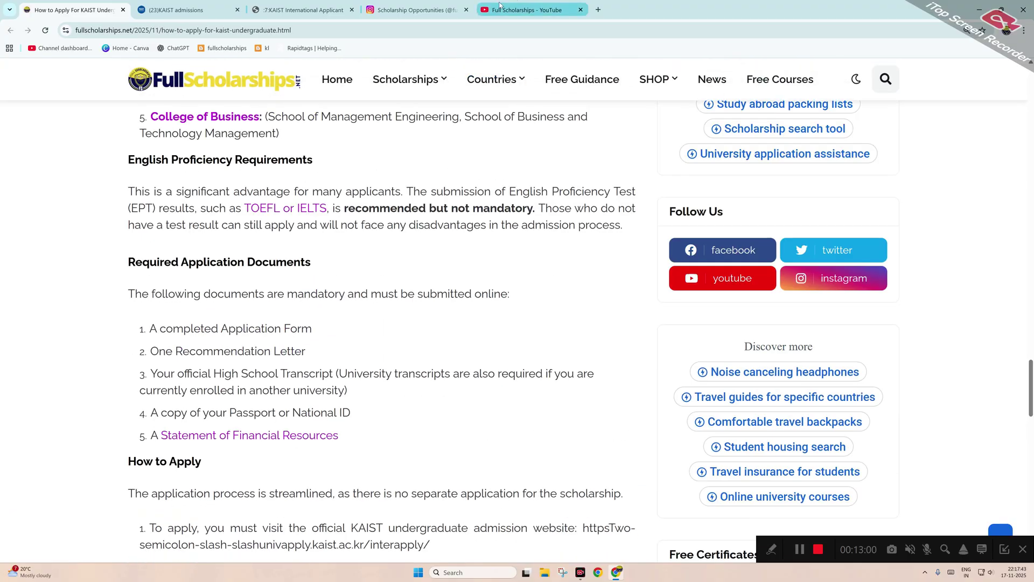
click(501, 5)
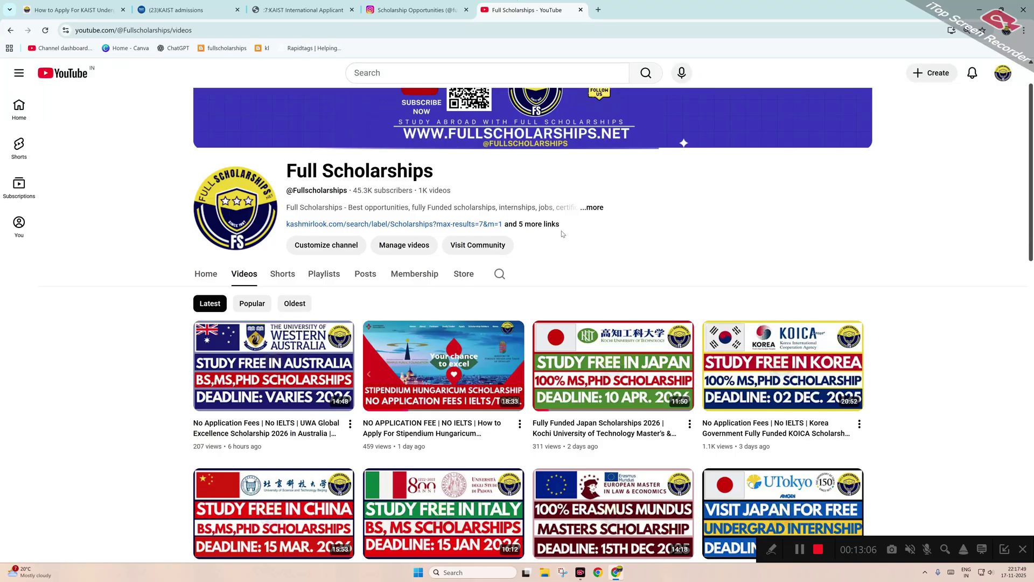
click(426, 10)
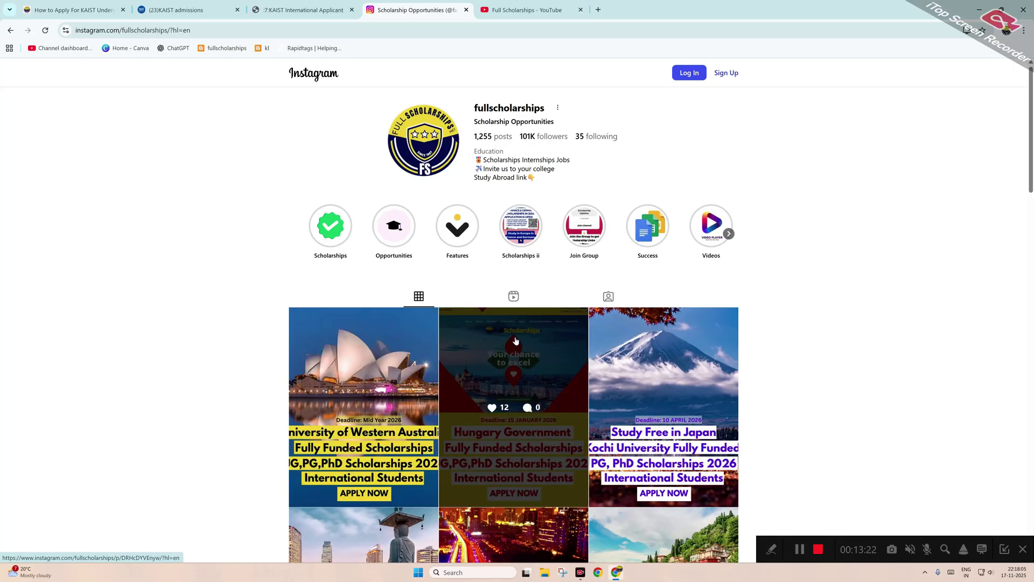
Switch to the KAIST Undergraduate Scholarship 2026 article and scroll up to its title.
click(57, 5)
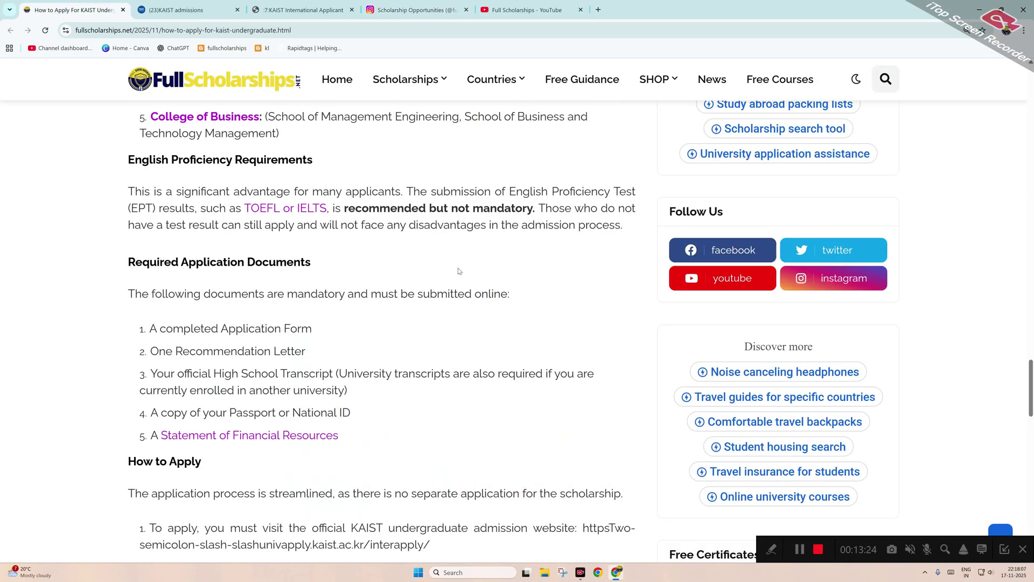
scroll(444, 343, up, 2)
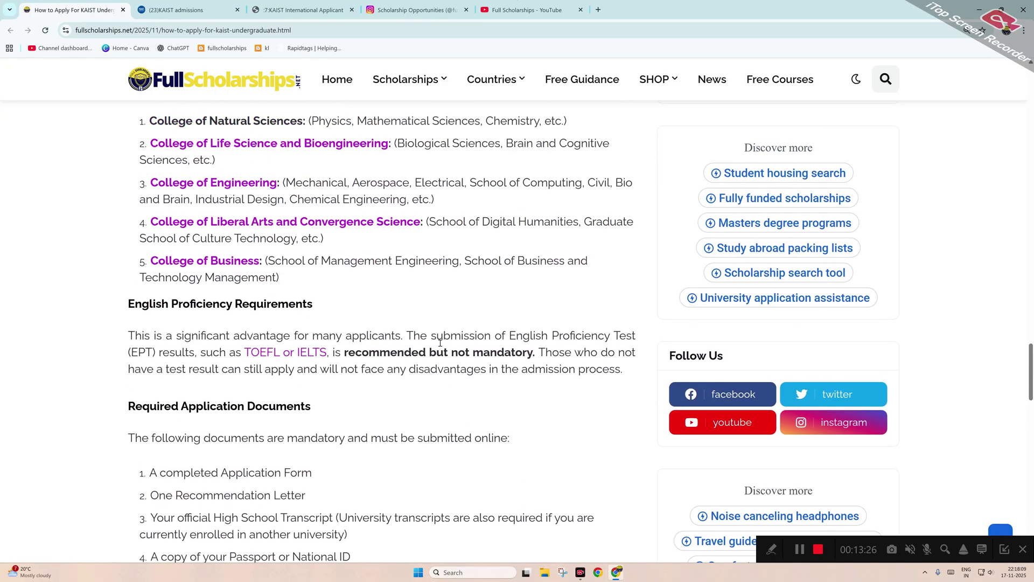
scroll(440, 345, up, 2)
scroll(440, 346, up, 2)
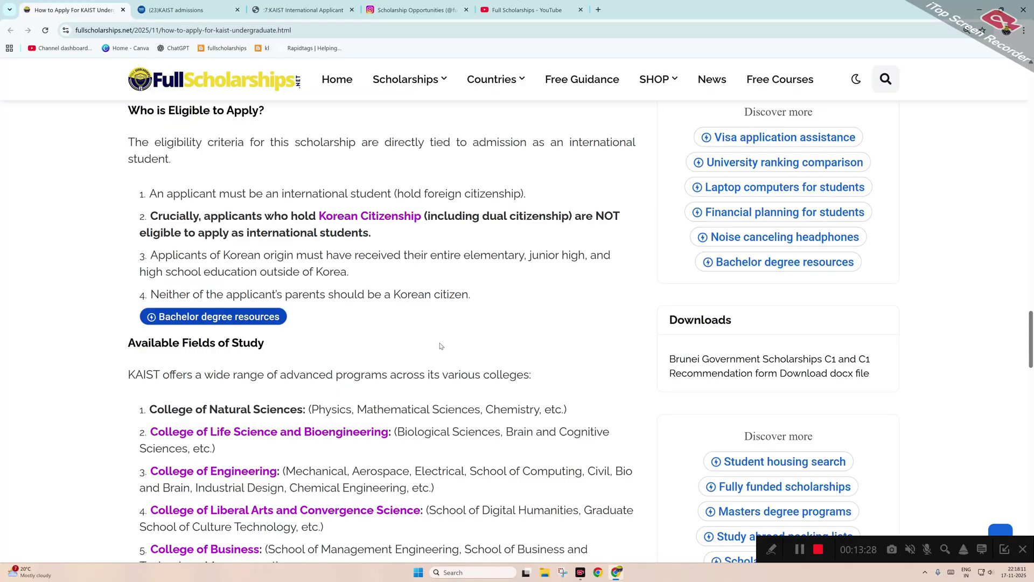
scroll(440, 346, up, 2)
scroll(440, 344, up, 8)
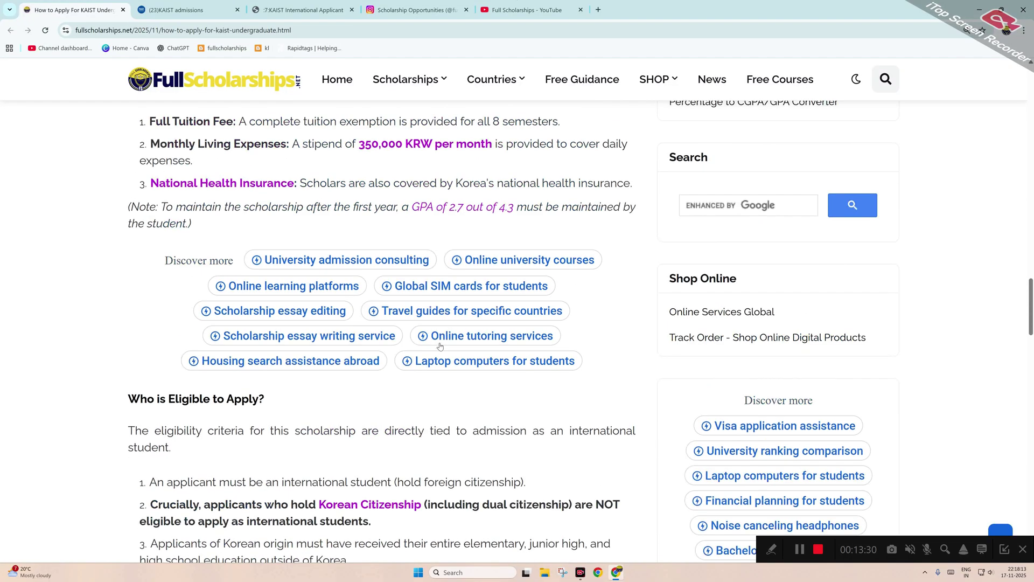
scroll(440, 345, up, 10)
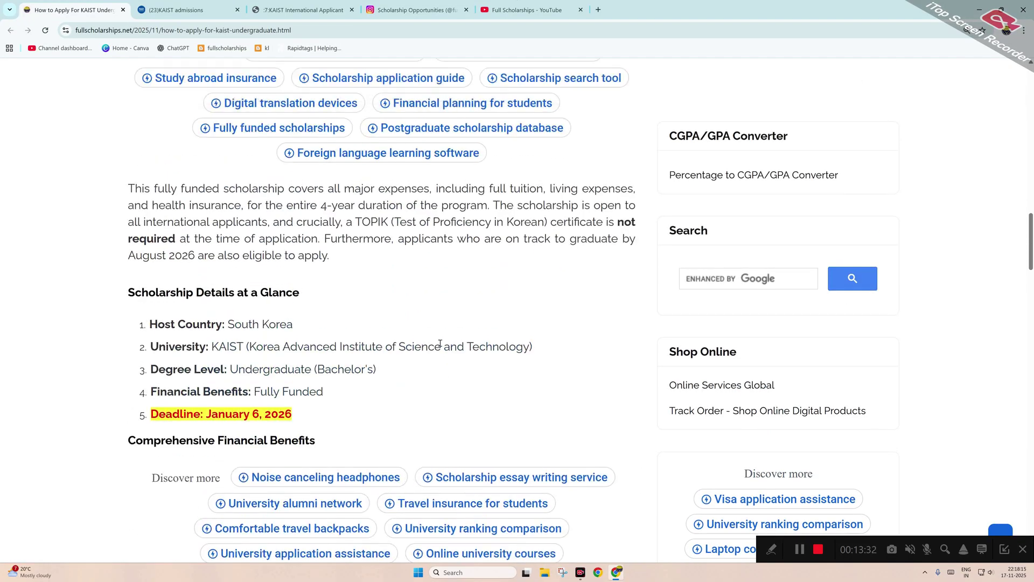
scroll(440, 346, up, 2)
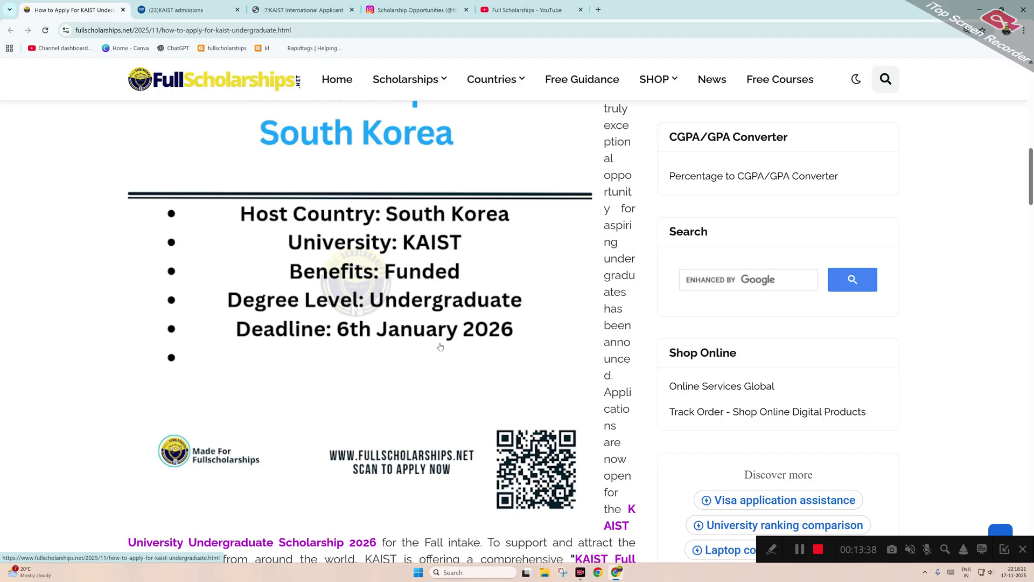
scroll(440, 346, up, 2)
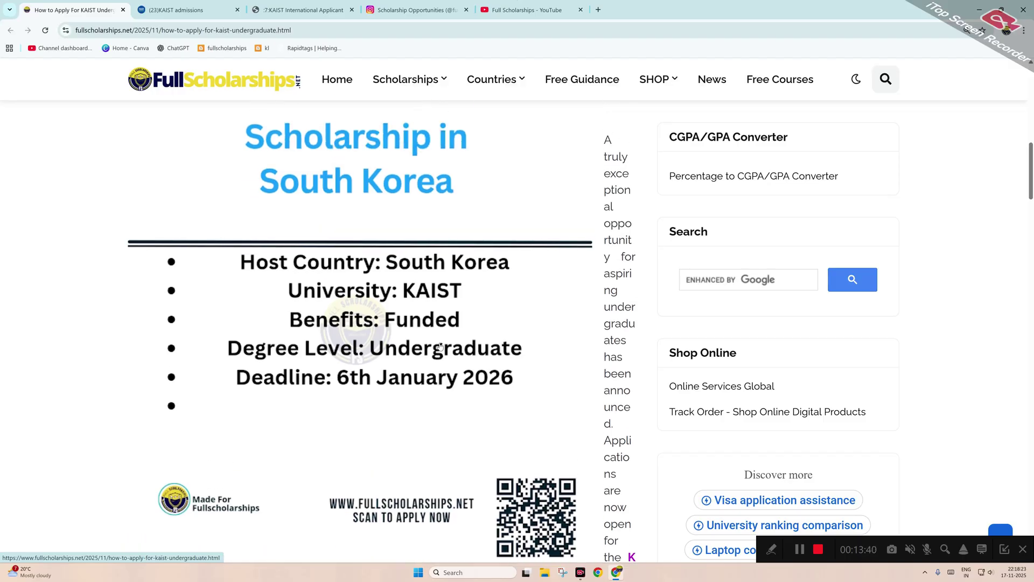
scroll(440, 346, up, 2)
scroll(441, 346, up, 8)
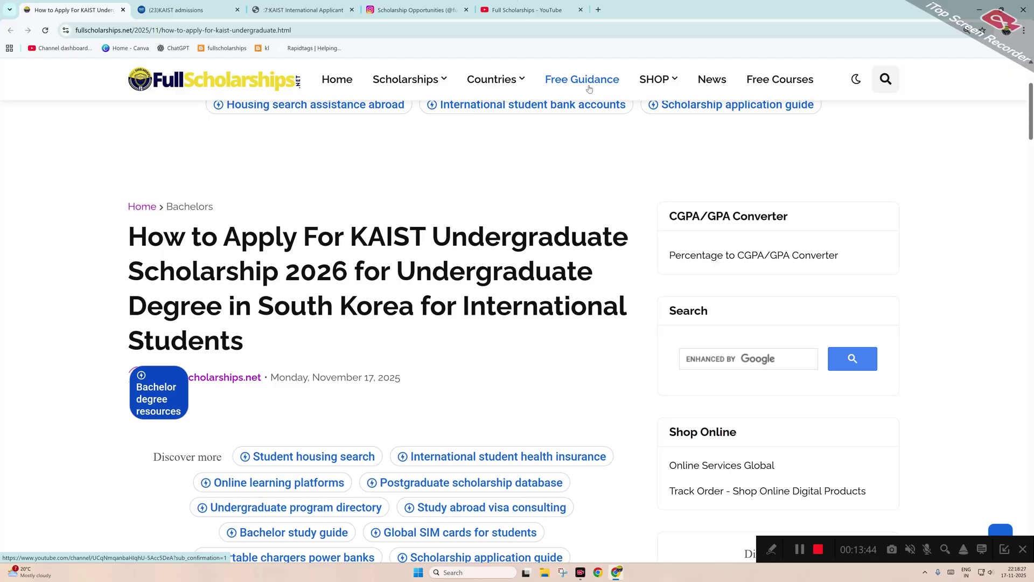
click(525, 4)
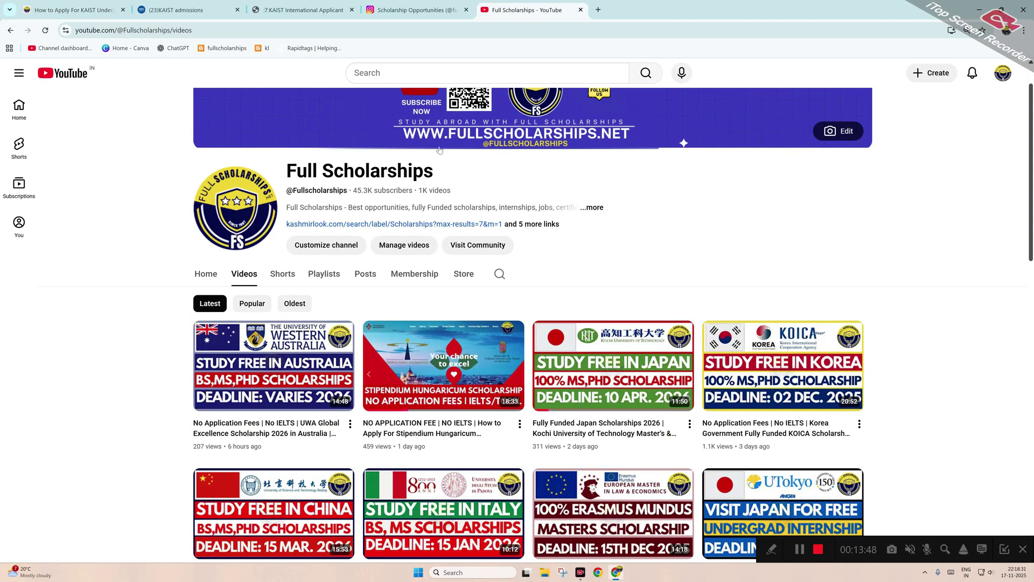
click(430, 9)
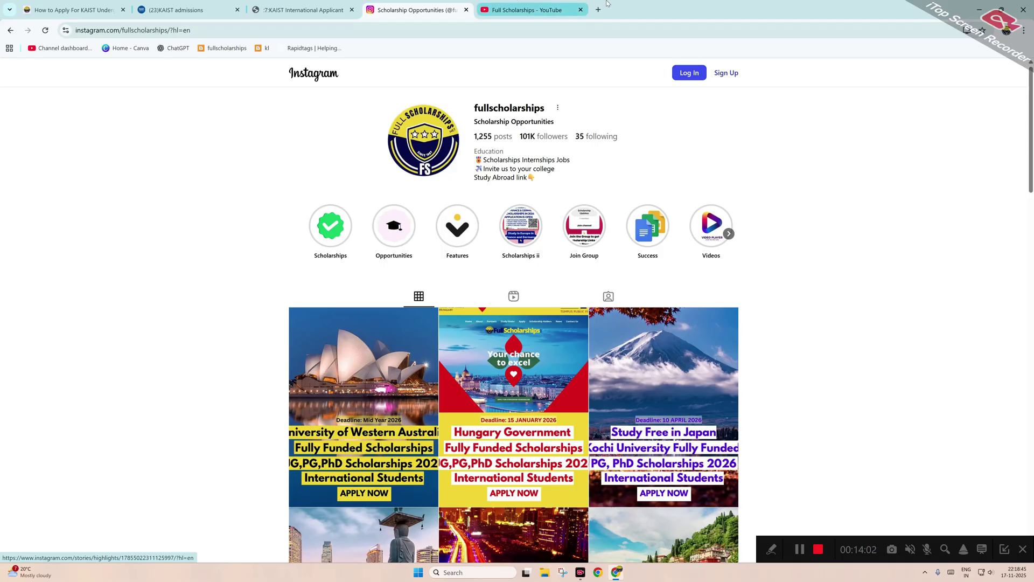
click(522, 4)
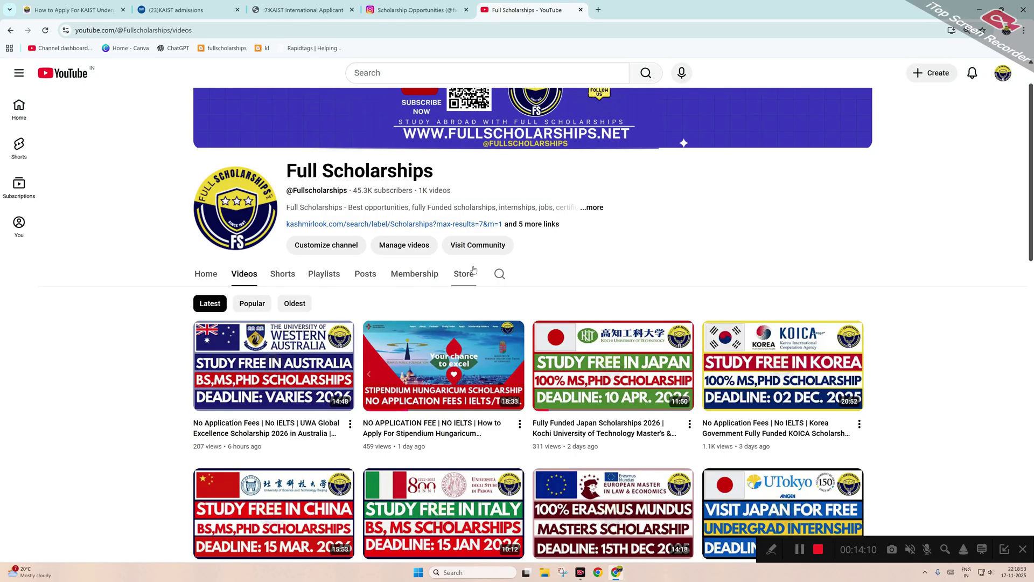
click(537, 226)
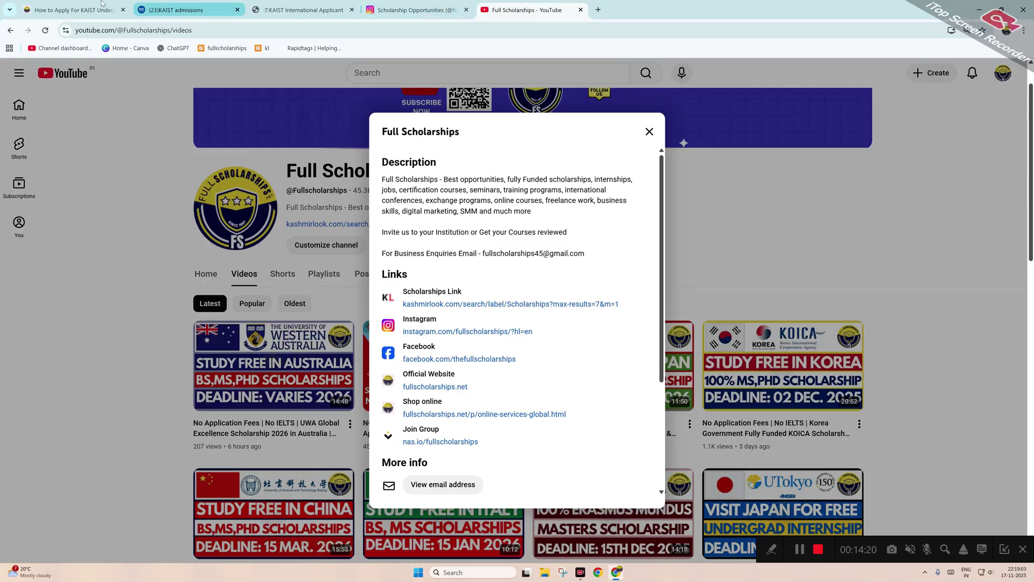
click(72, 10)
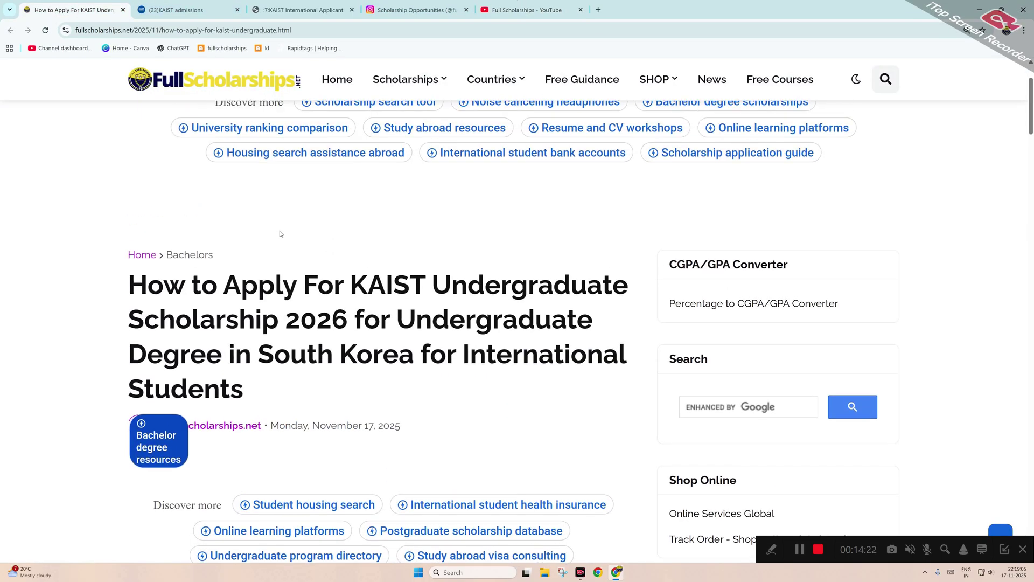